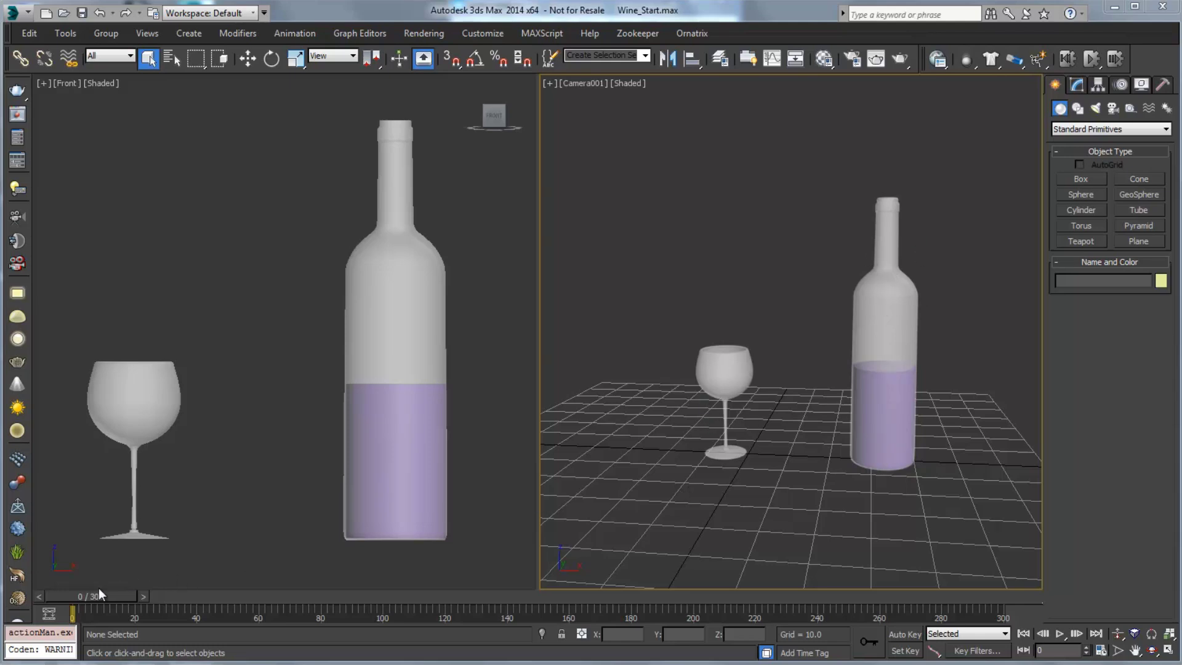
Scrub and play the bottle-tipping pour animation, then return the timeline to frame 0.
drag(110, 596, 67, 596)
click(1059, 633)
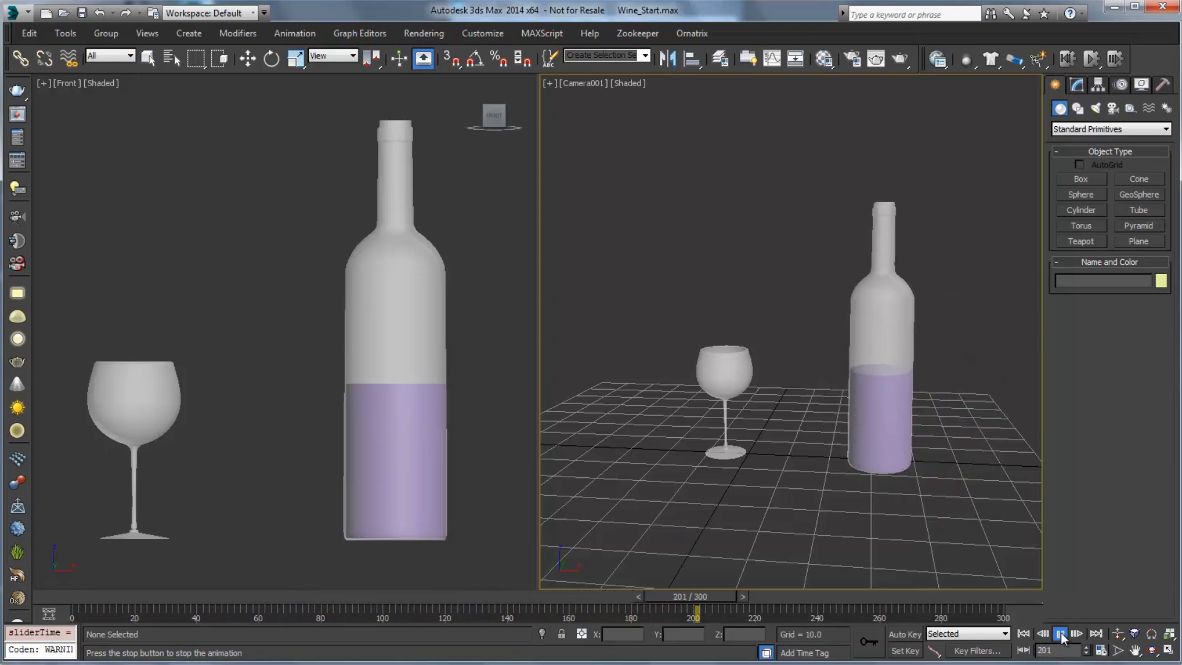
click(1060, 633)
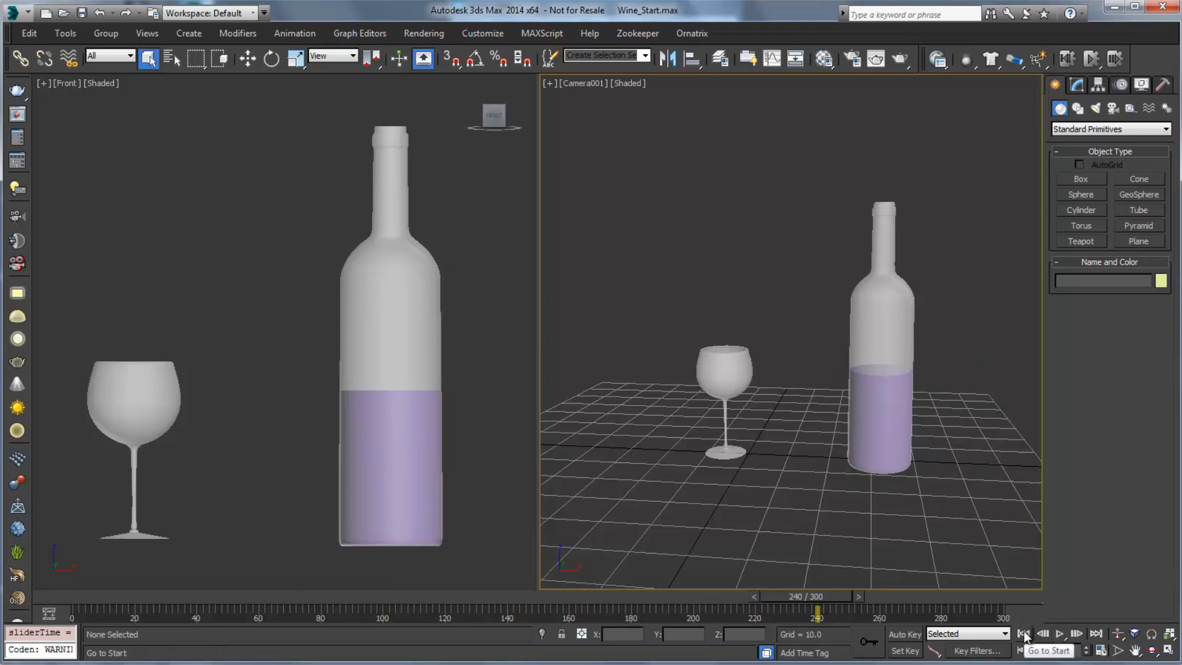
click(1024, 635)
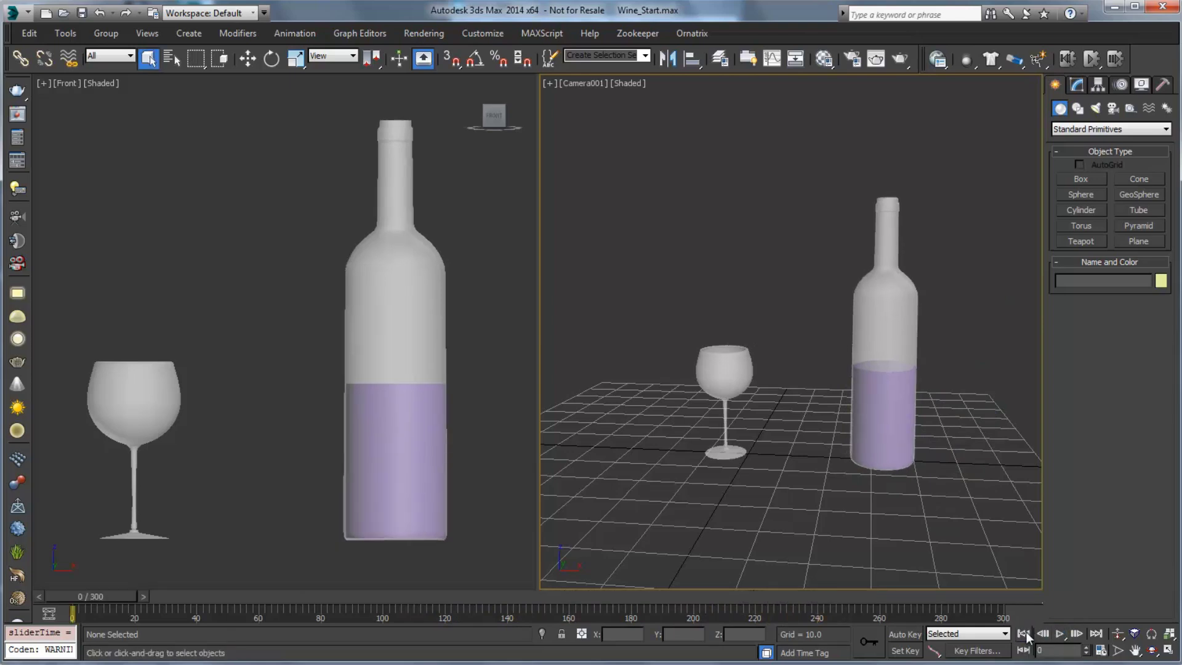
click(1059, 634)
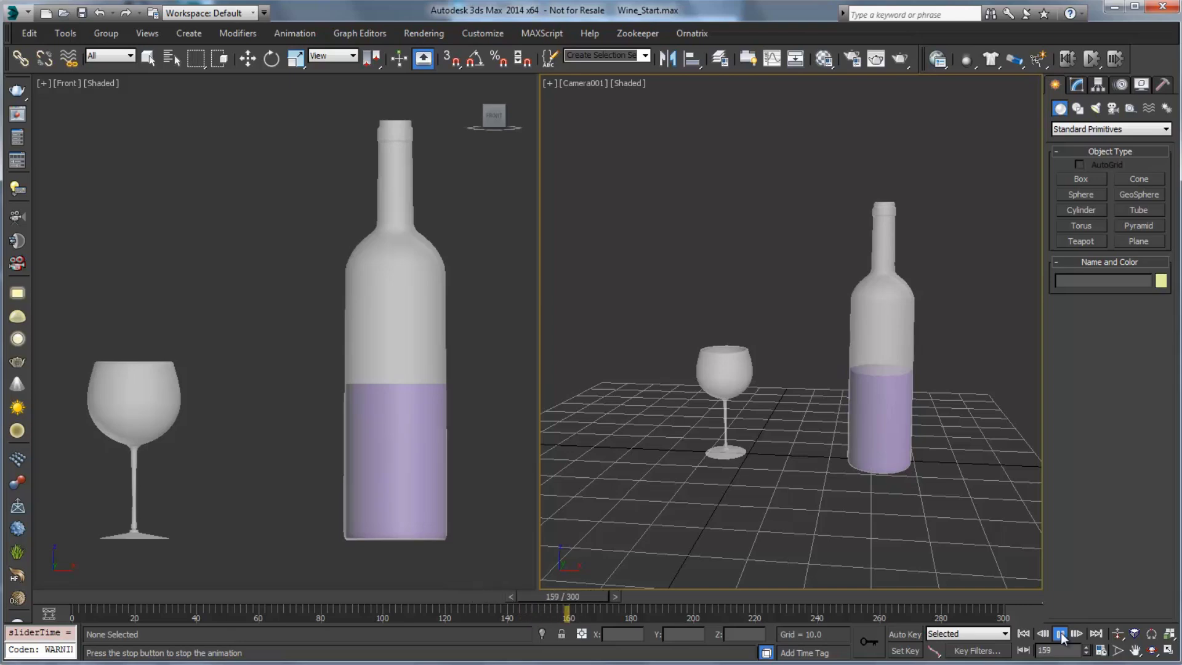
click(1061, 632)
drag(561, 610, 68, 601)
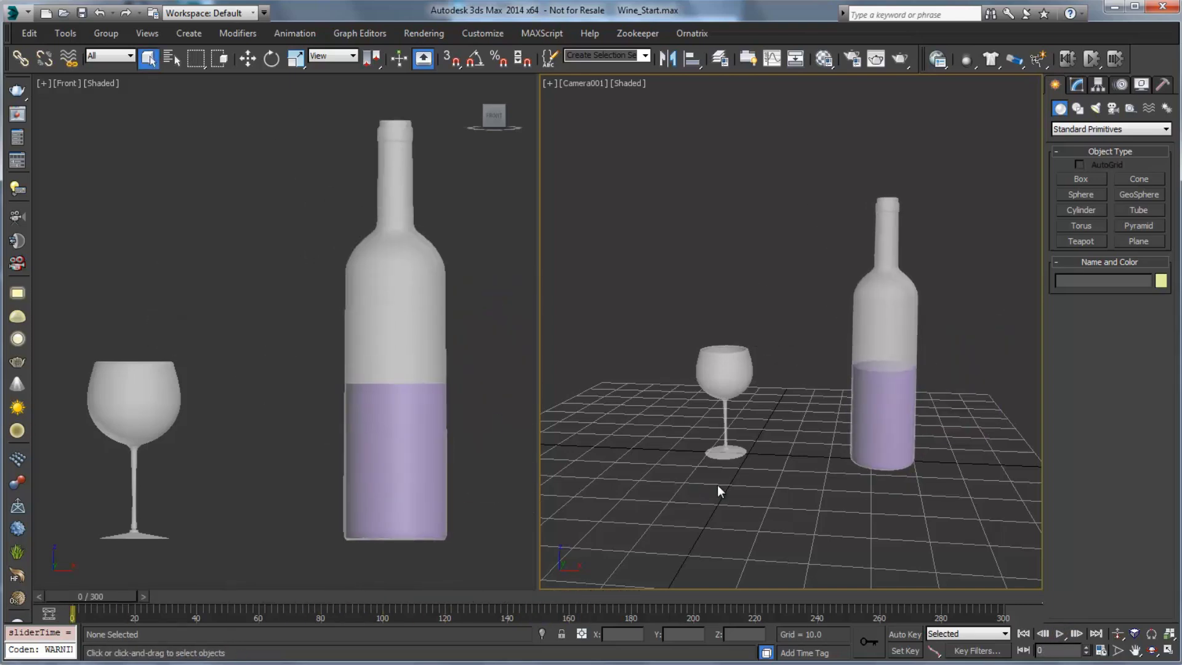
Maximize the Camera001 view and confirm the Wine Emitter Object sits under Bottle in the scene list.
key(alt+w)
click(710, 319)
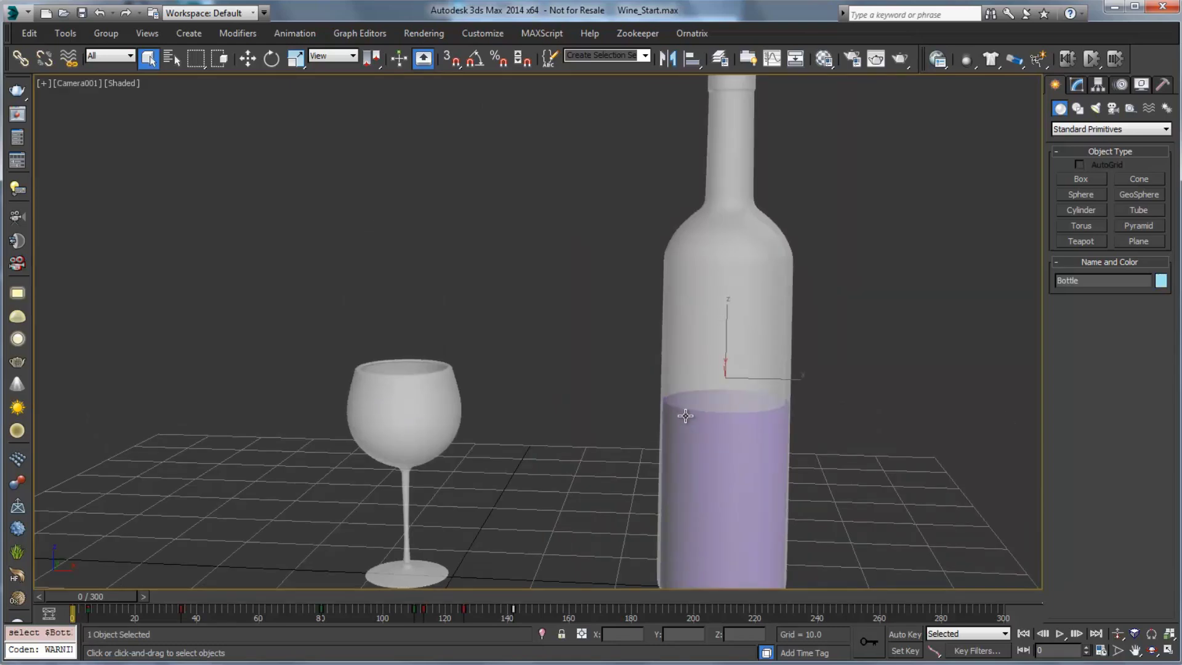
key(h)
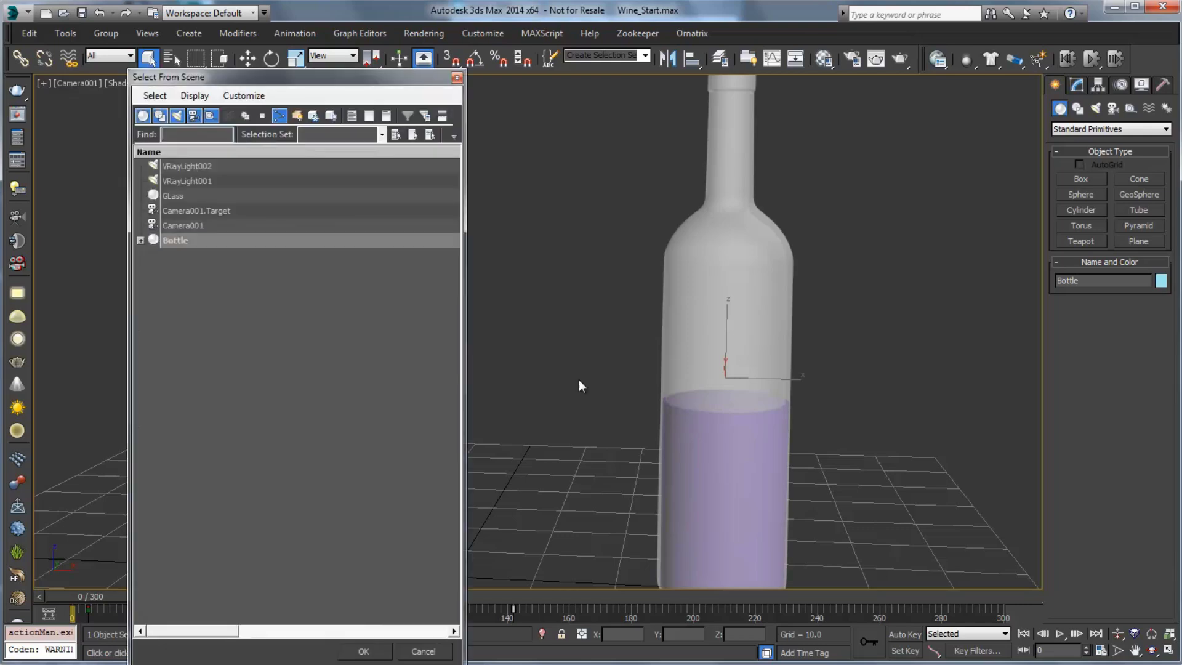
click(140, 240)
click(228, 256)
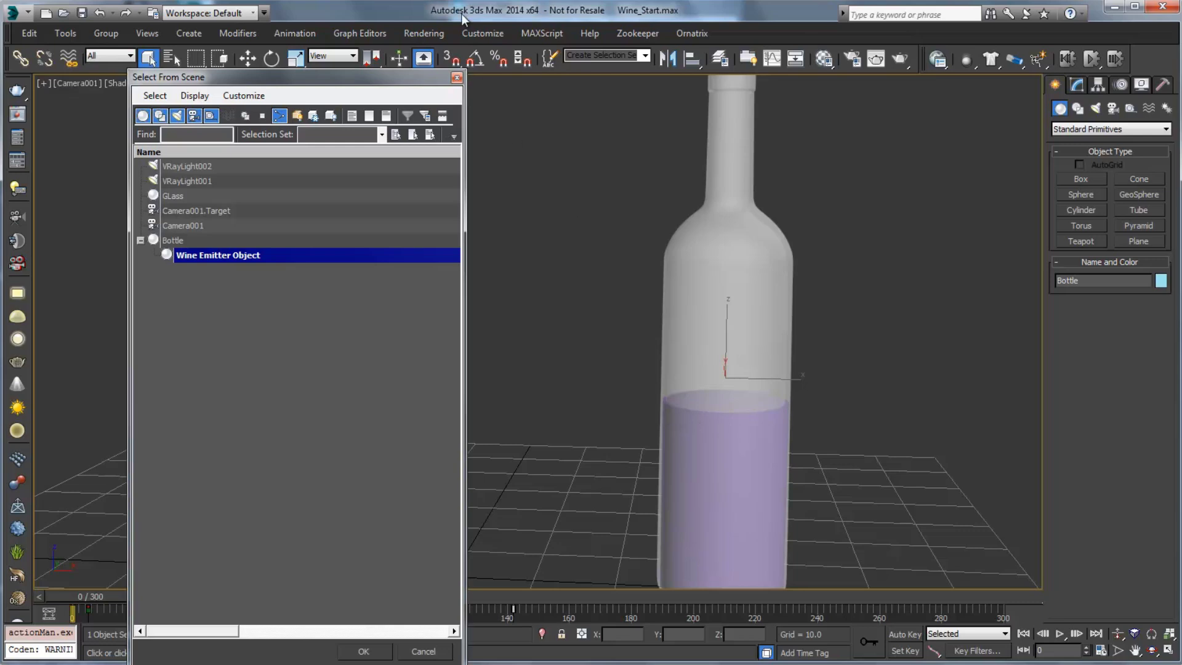
click(456, 77)
Select the glass and switch to a zoomed-out Perspective view of glass and bottle.
click(415, 388)
key(p)
scroll(560, 345, down, 4)
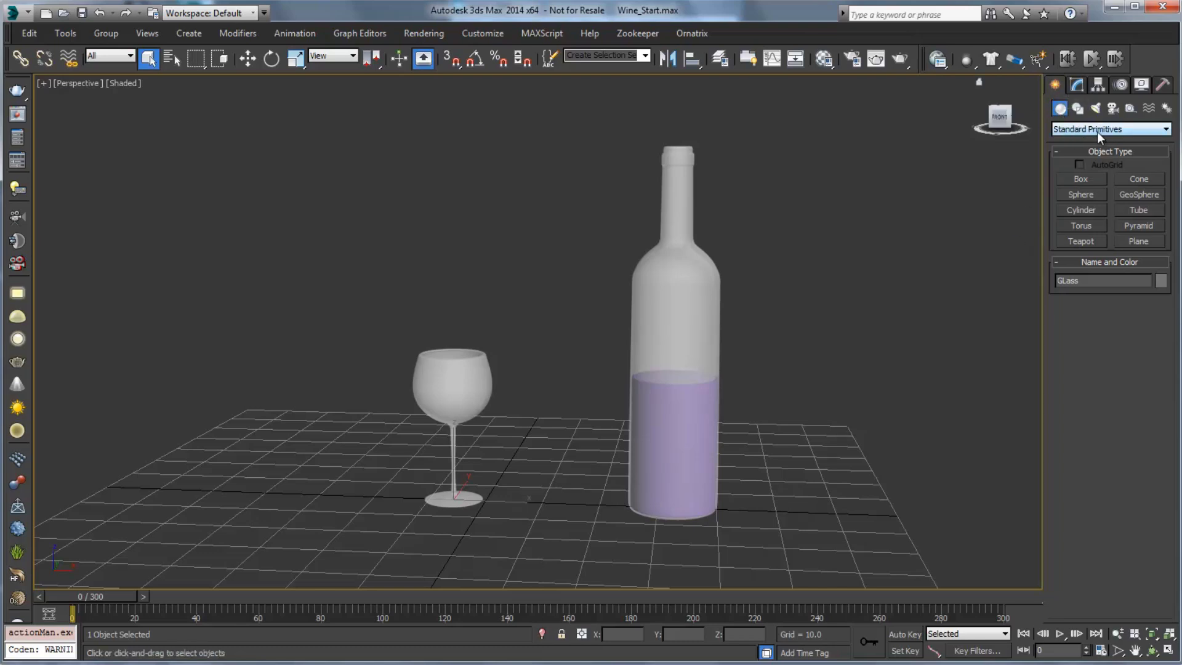
Create a PhoenixFD PHXSimulator grid (20 × 26 × 70 cells) around the bottle base.
click(1141, 131)
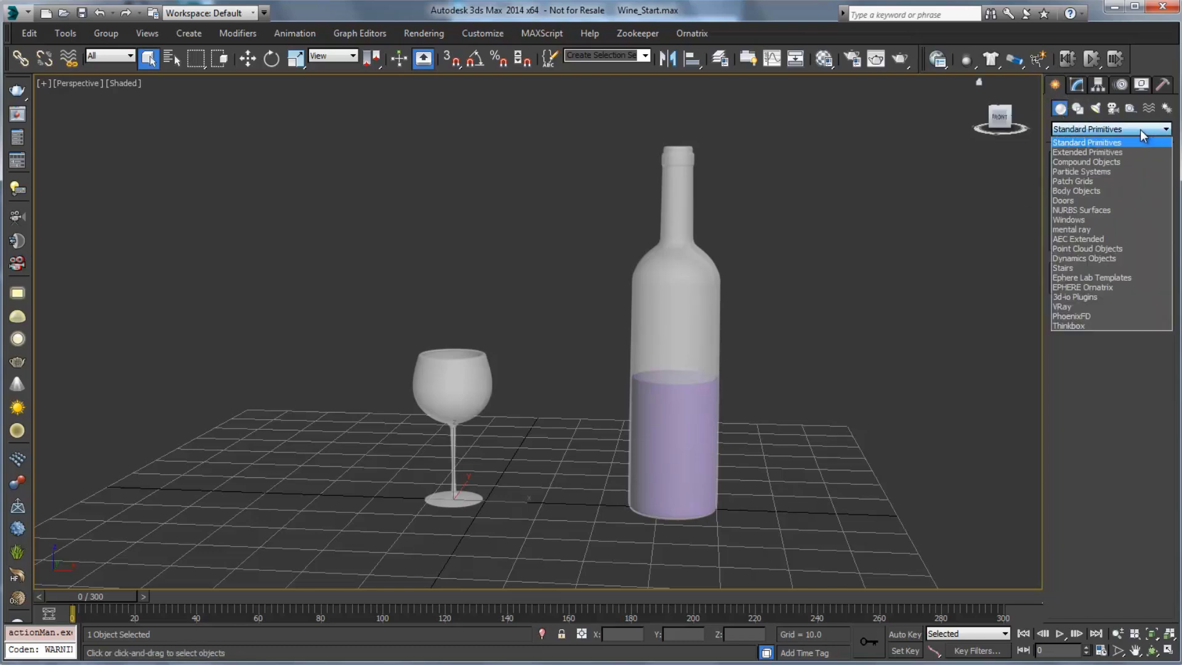
click(1077, 316)
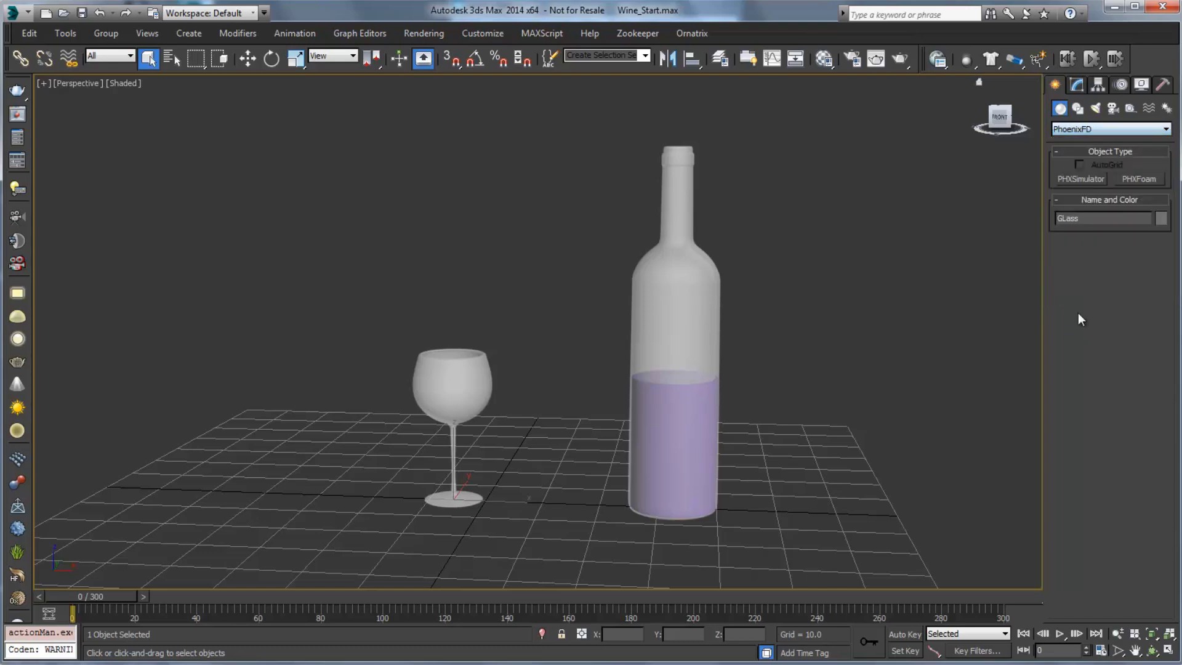
click(1078, 177)
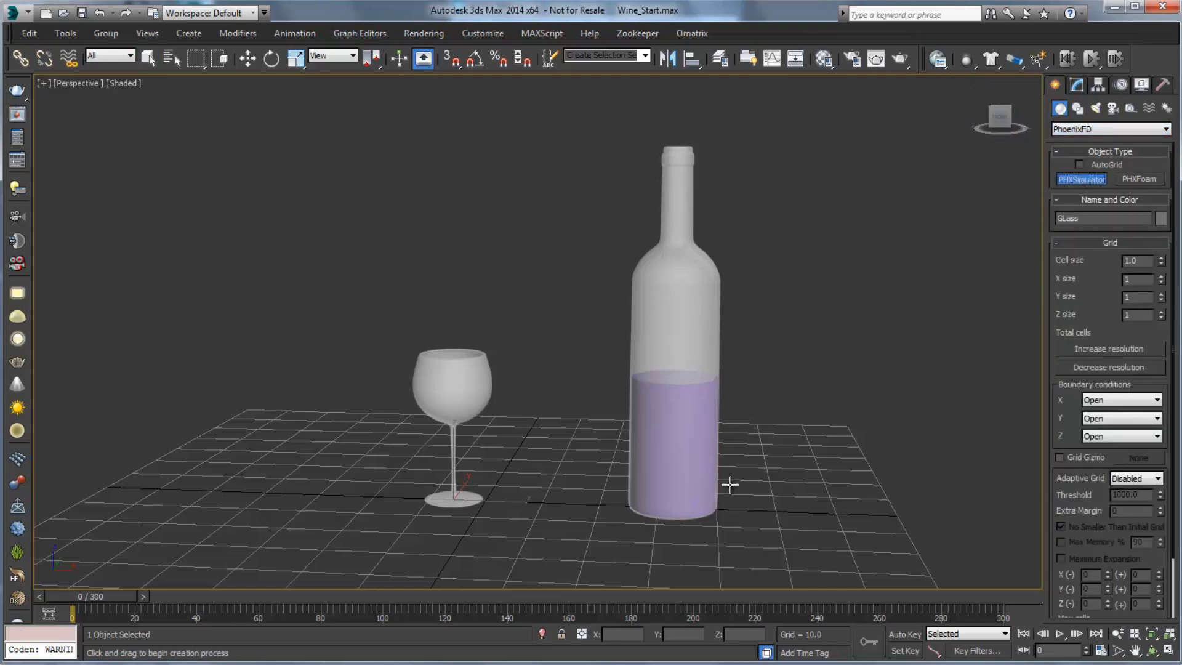
drag(725, 483, 609, 522)
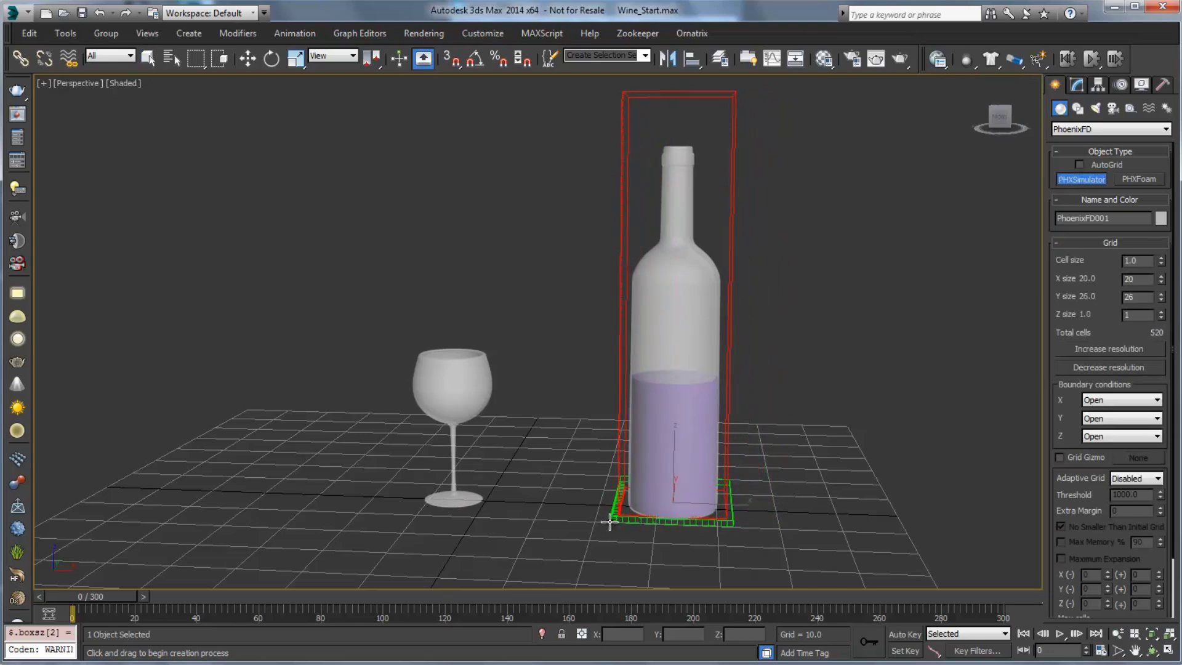
click(624, 119)
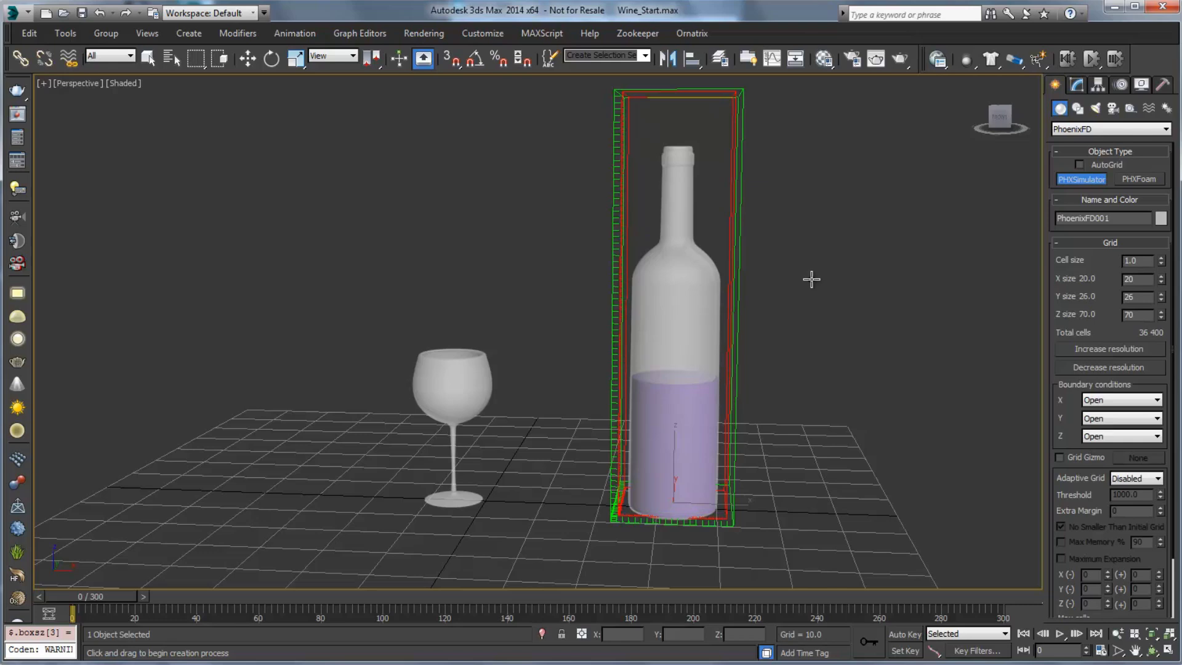
right_click(784, 277)
Set the PhoenixFD001 grid's X and Y sizes to 17 cells each.
click(1077, 85)
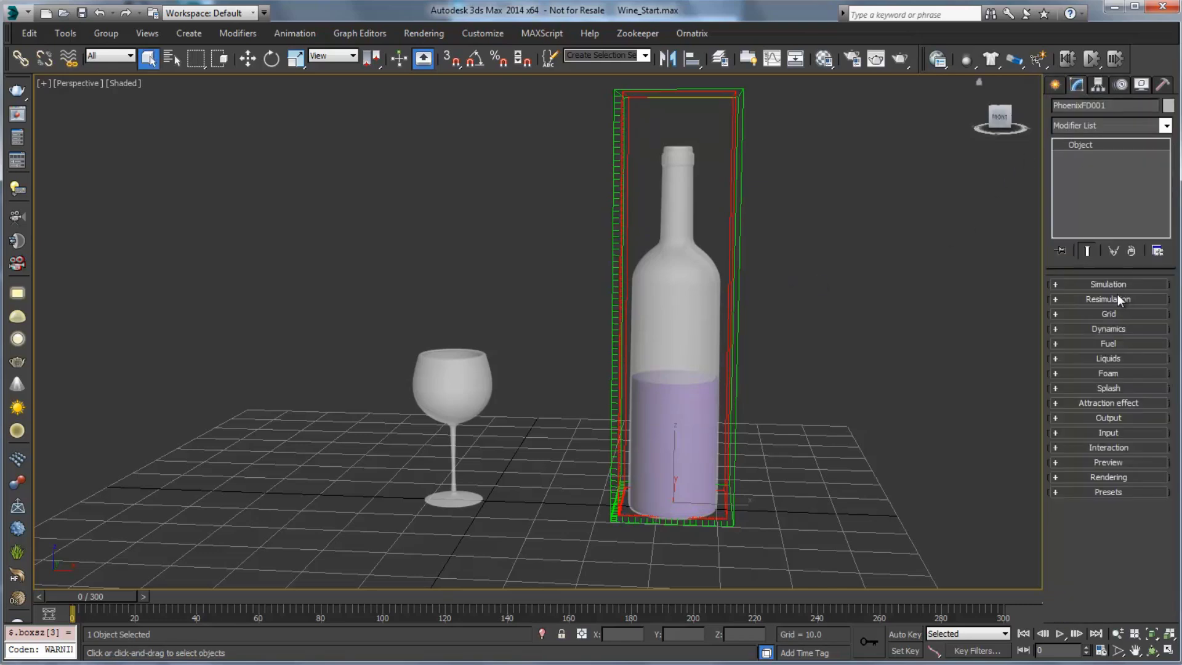
click(1101, 313)
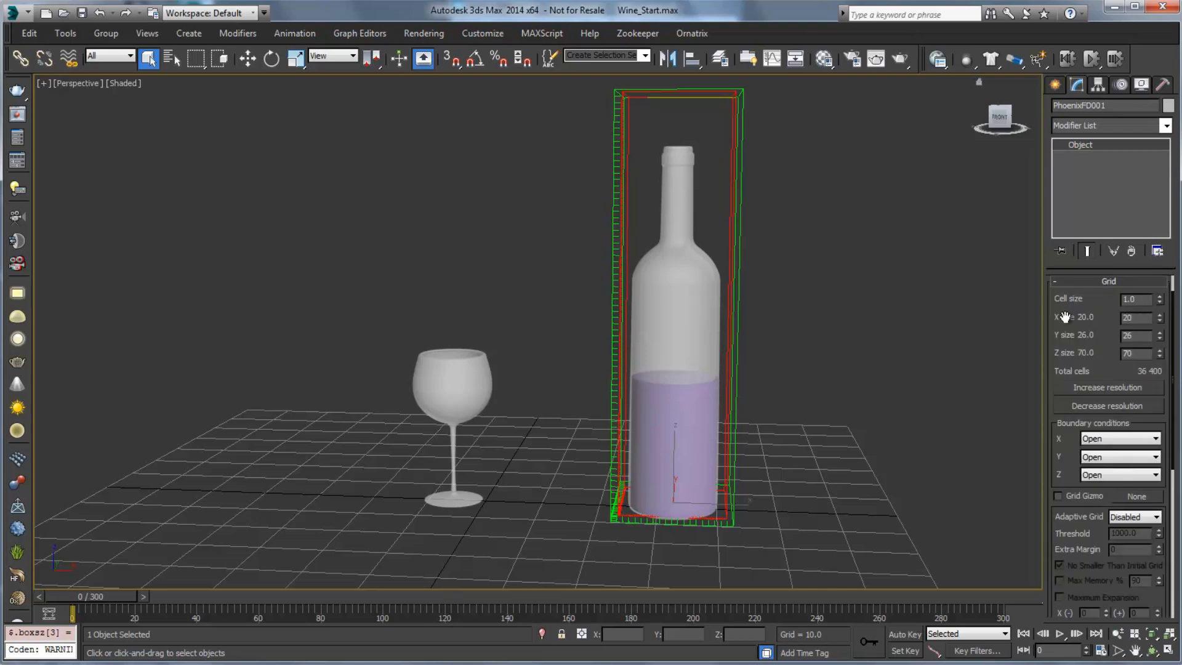
double_click(1144, 317)
text(17)
key(Tab)
text(17)
key(Tab)
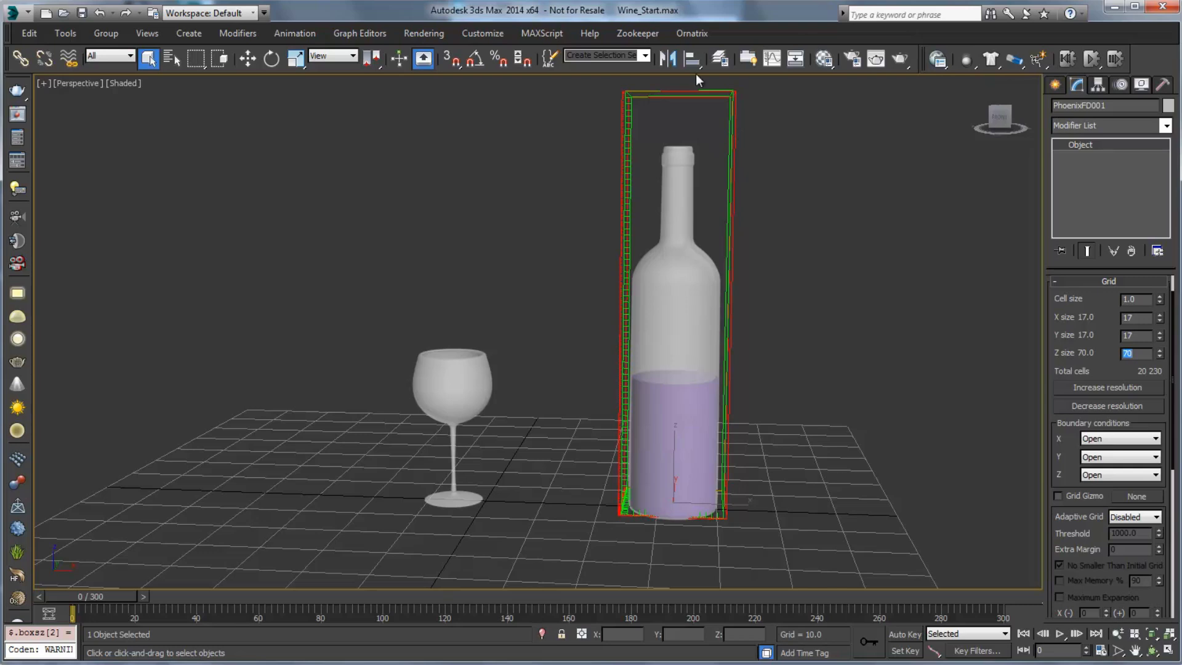
Quick Align the grid to the bottle and lower it so its base meets the bottle's bottom.
drag(689, 69, 694, 109)
click(673, 303)
key(w)
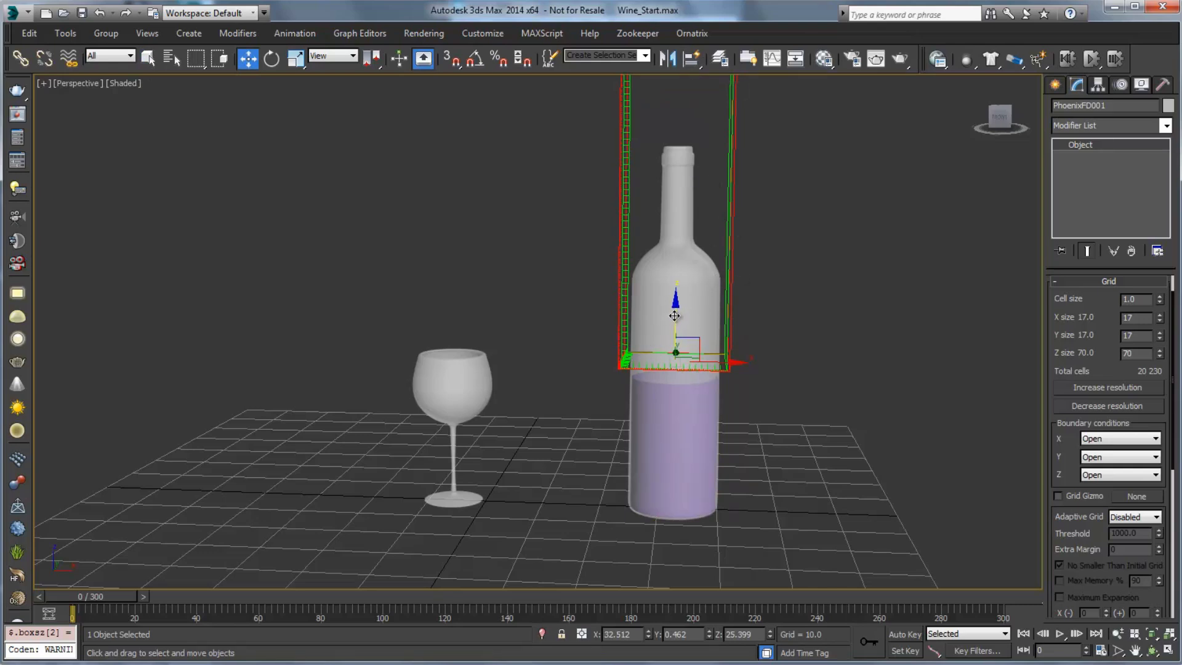
drag(674, 317, 671, 463)
key(alt+w)
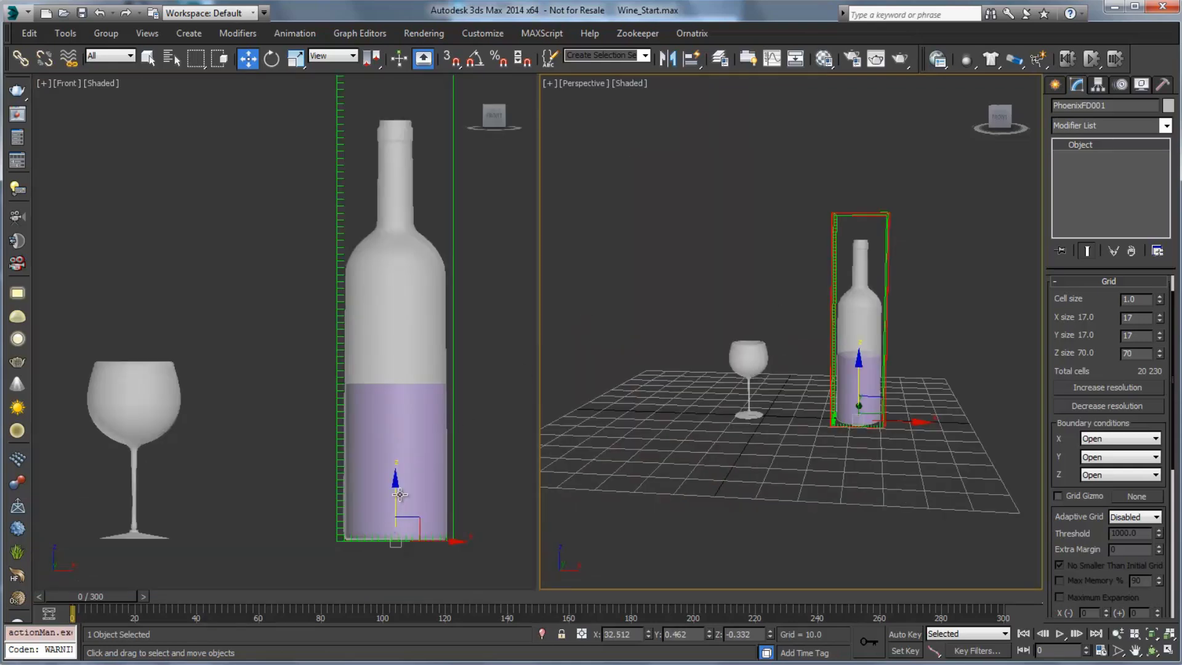
drag(399, 494, 395, 485)
middle_drag(394, 284, 405, 325)
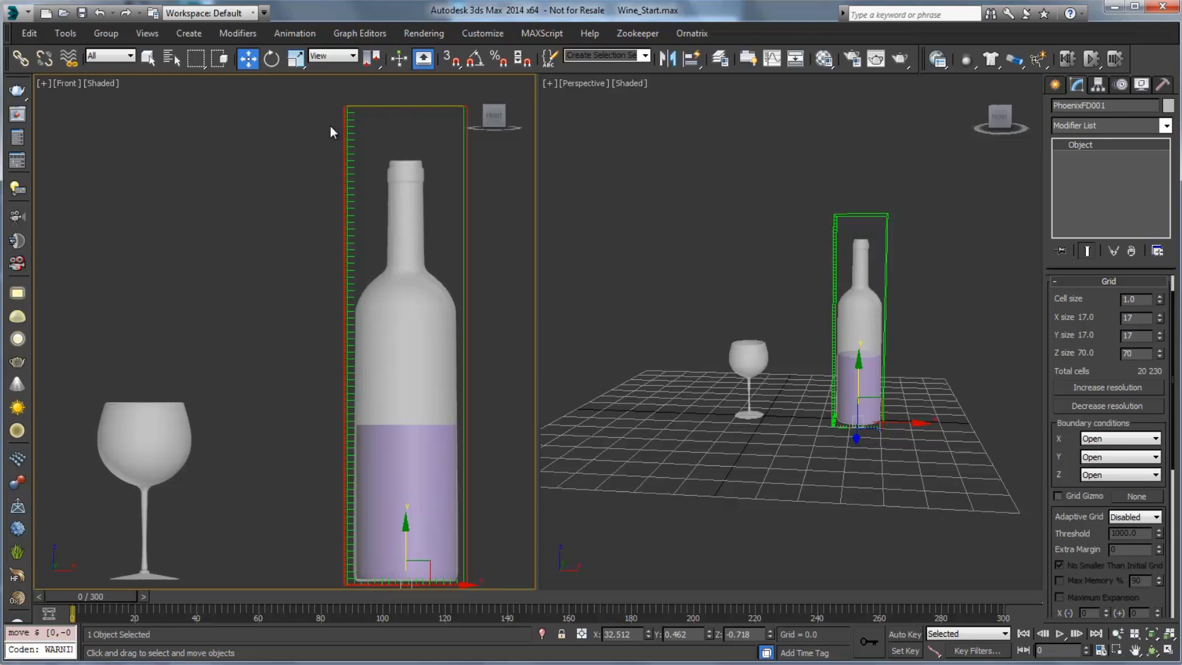
Link PhoenixFD001 to the bottle and scrub to confirm it tilts along, ending at frame 0.
click(20, 58)
drag(343, 190, 408, 197)
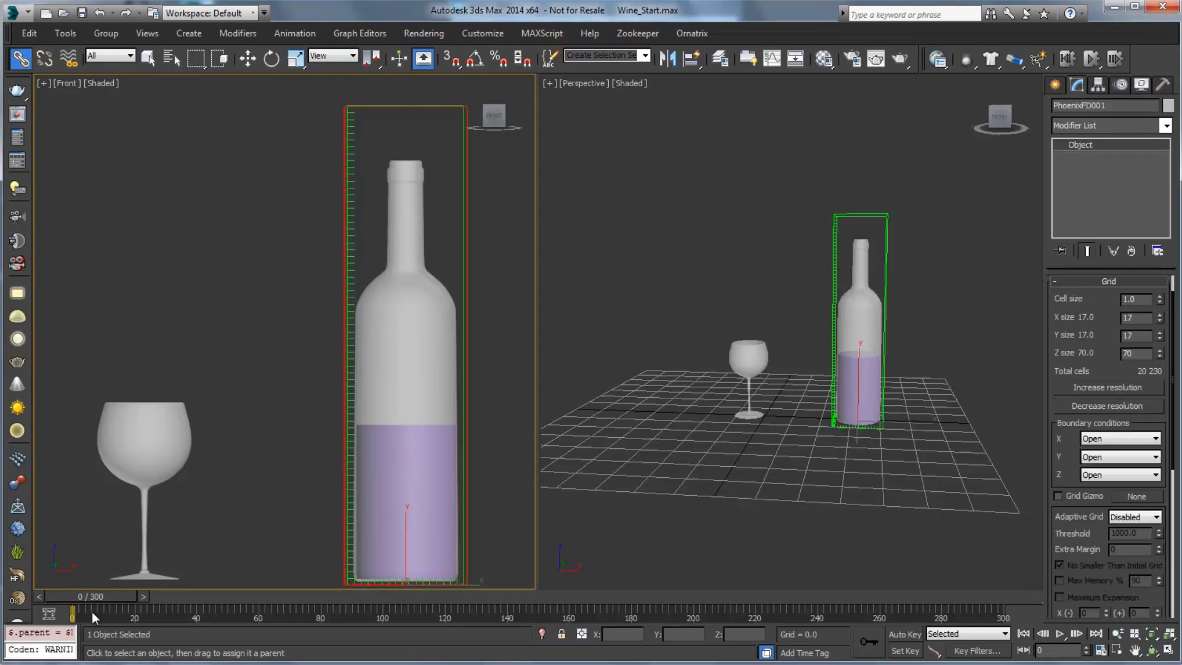
drag(102, 596, 409, 593)
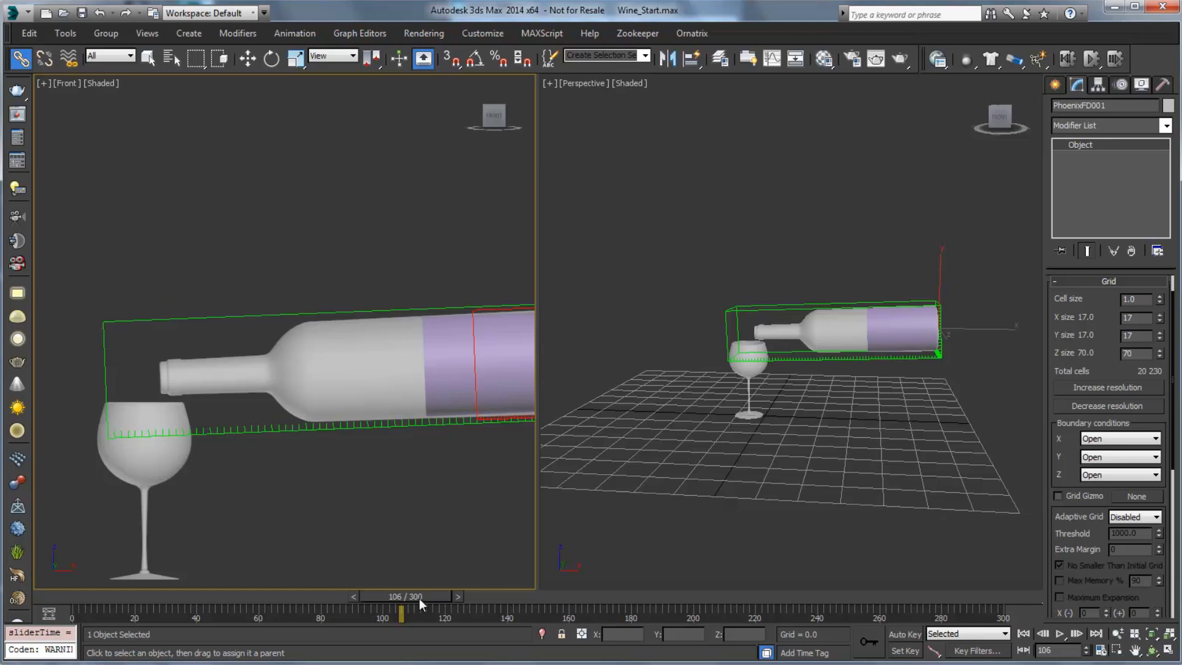
drag(420, 596, 70, 600)
click(20, 58)
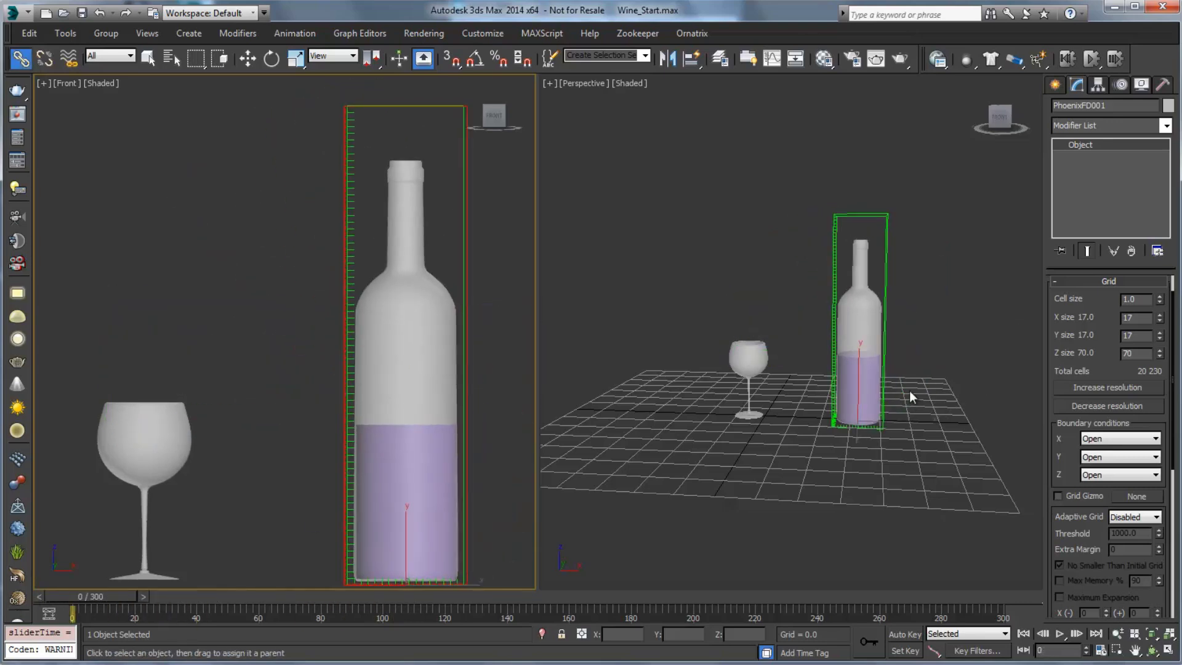
Create a PhoenixFD liquid source helper, PHXSource001, beside the bottle.
click(1056, 85)
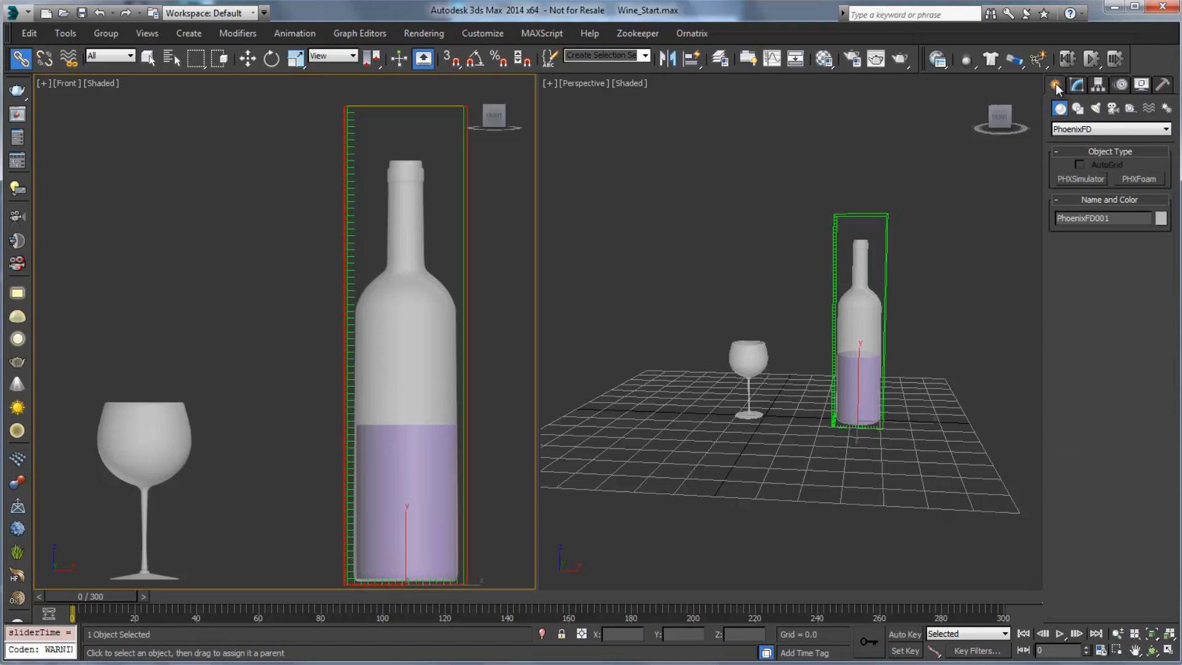
click(1131, 109)
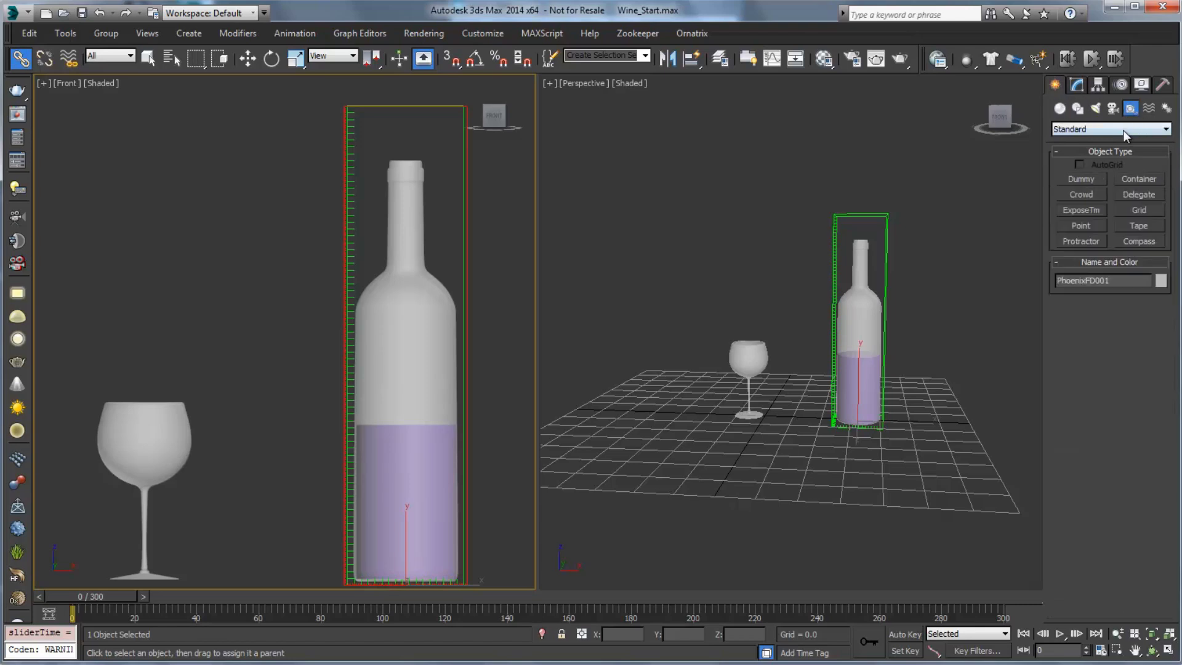
click(1122, 131)
click(1104, 239)
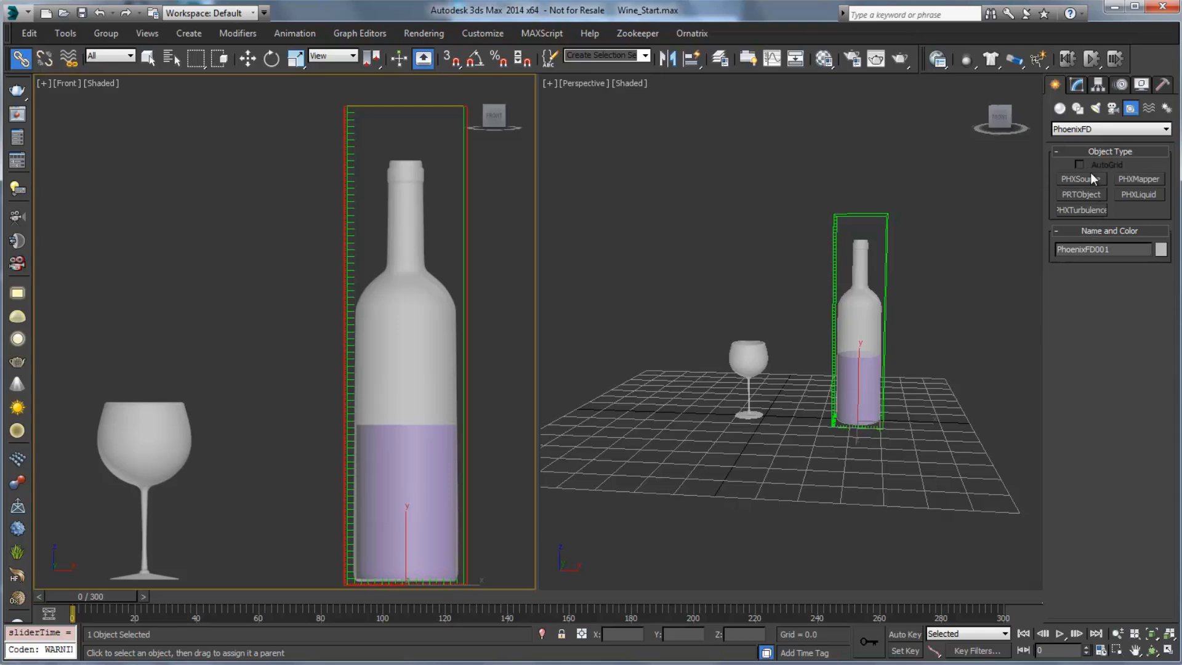
click(1136, 195)
click(929, 397)
drag(929, 397, 930, 401)
key(alt+w)
key(ctrl+l)
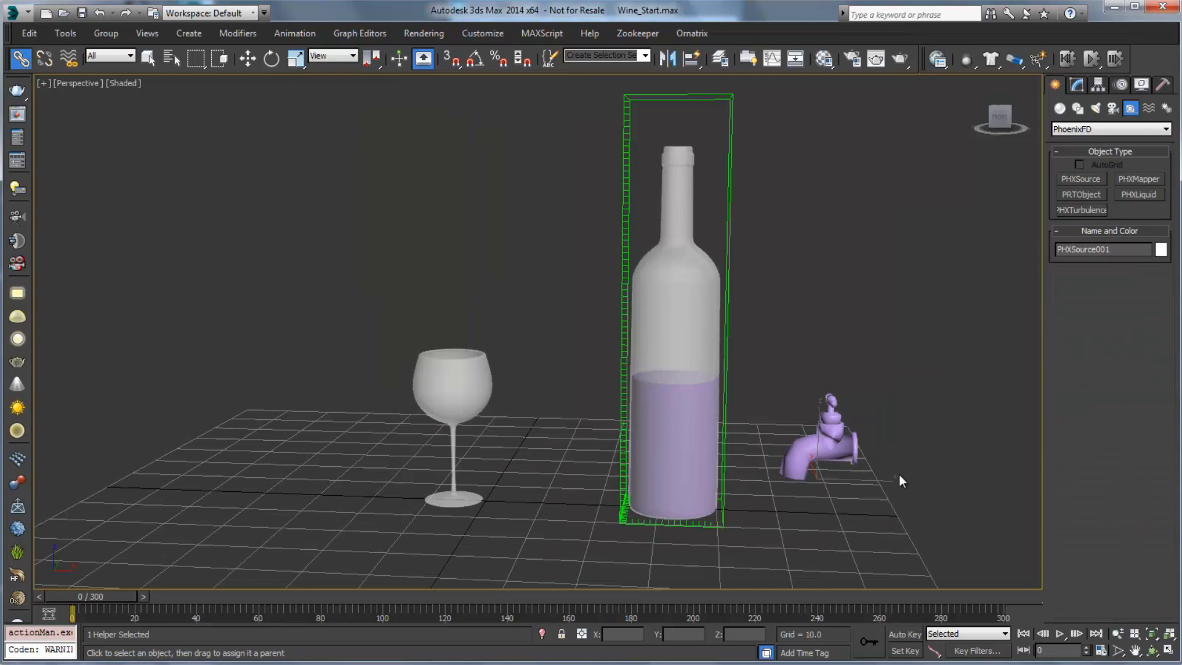
right_click(834, 436)
click(852, 449)
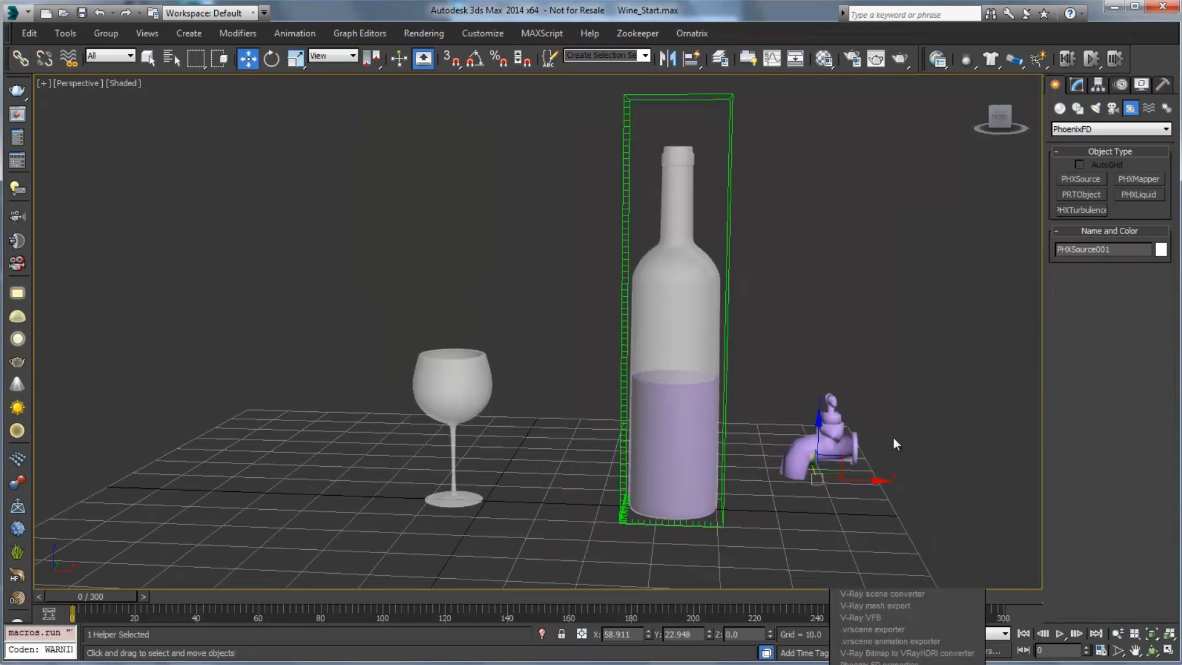
Add the Wine Emitter Object under Bottle as PHXSource001's emitter node.
click(1077, 84)
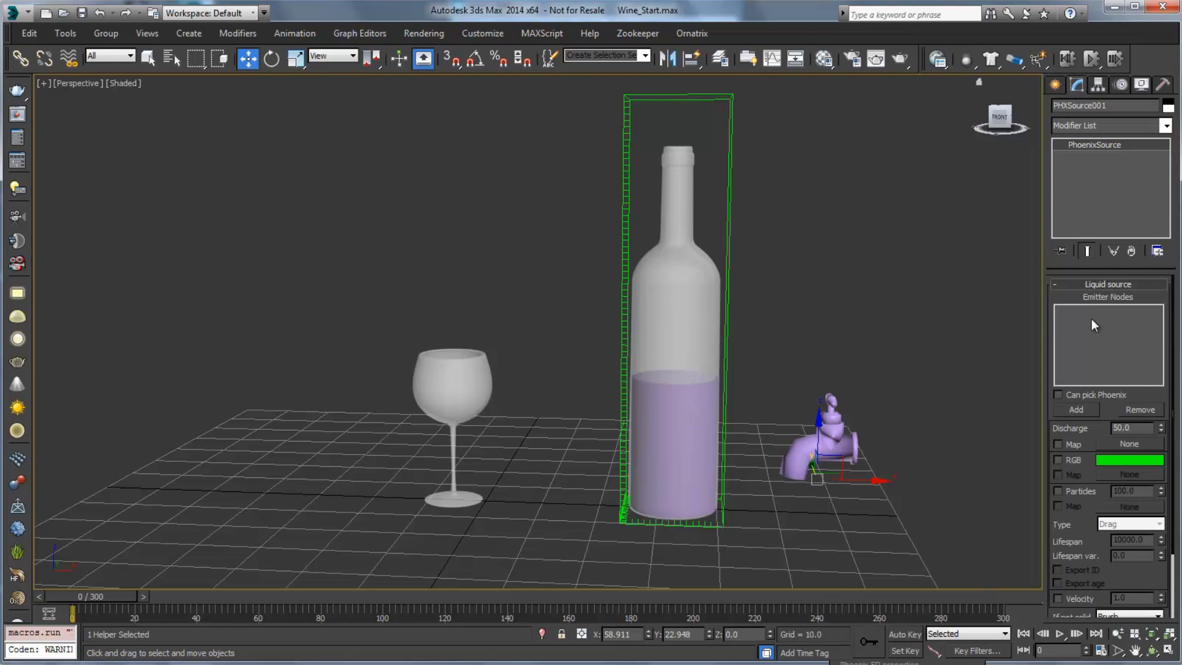
click(1074, 410)
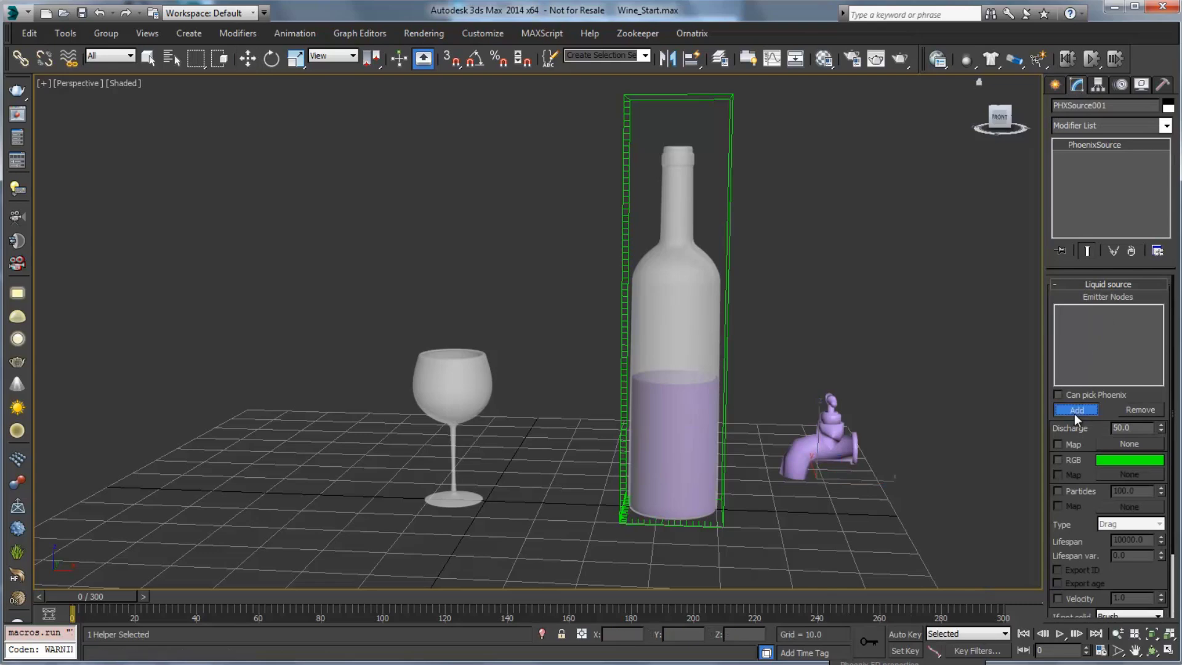
key(h)
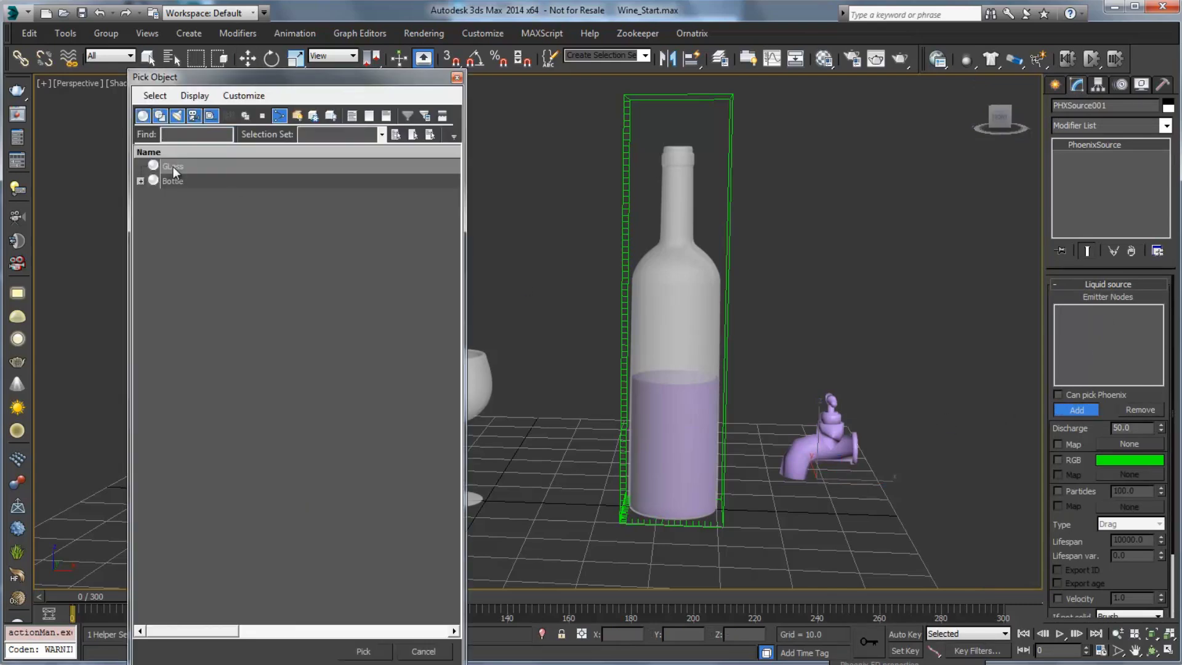
click(141, 181)
click(228, 197)
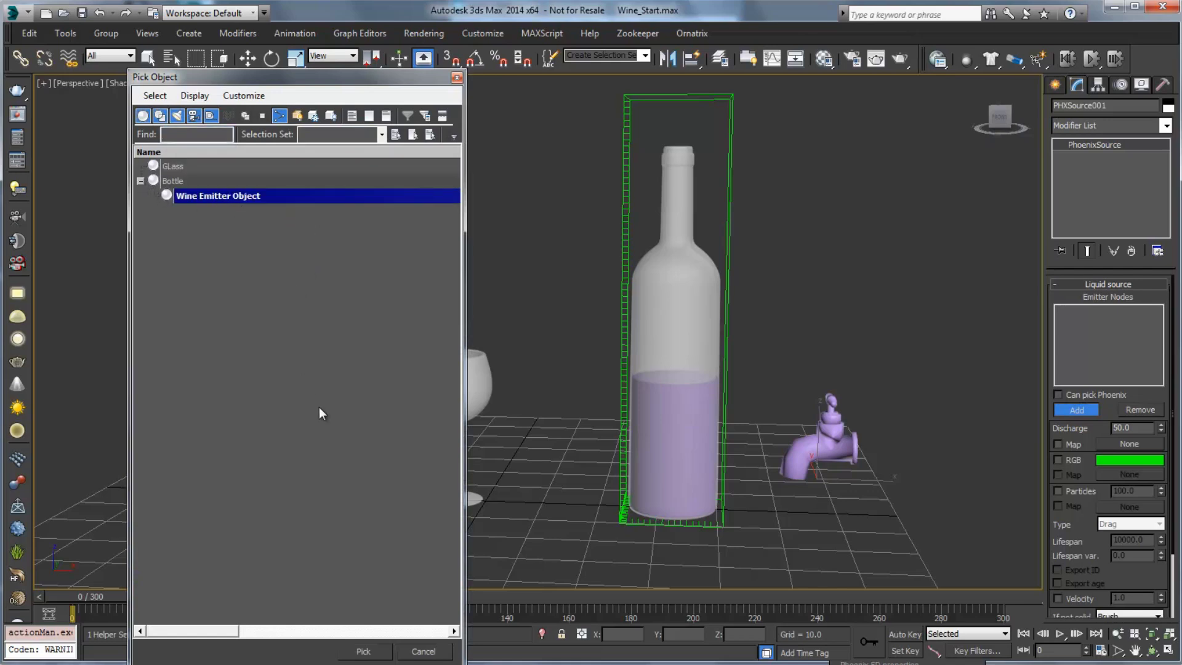
click(365, 651)
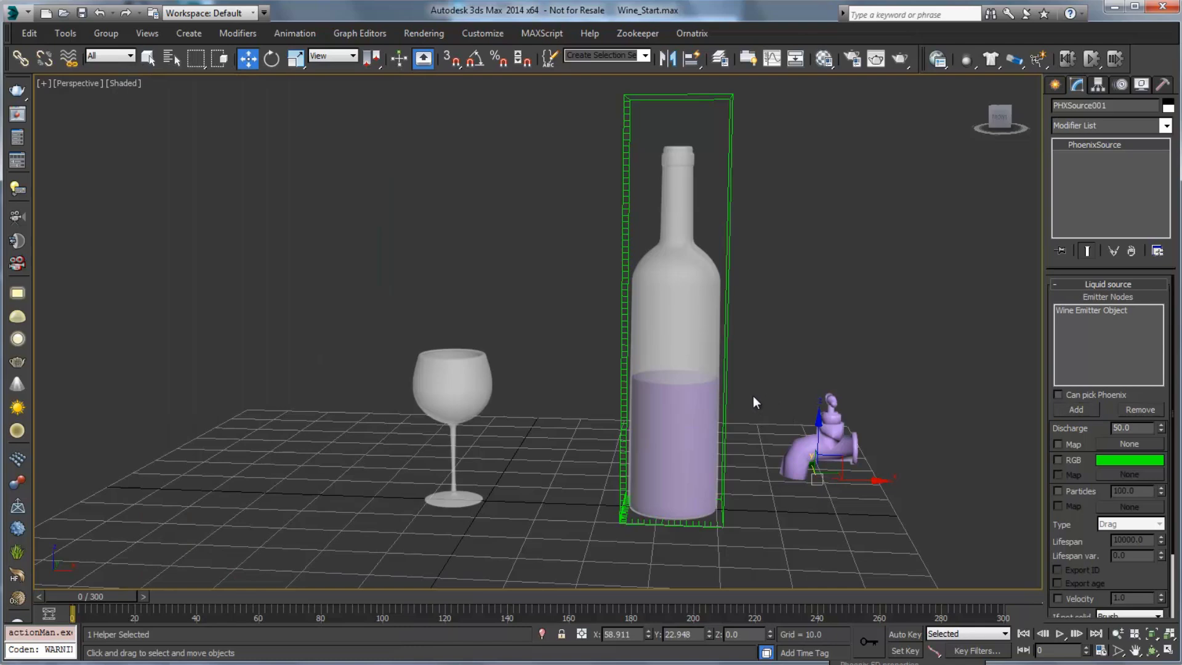
key(alt+w)
key(alt+w)
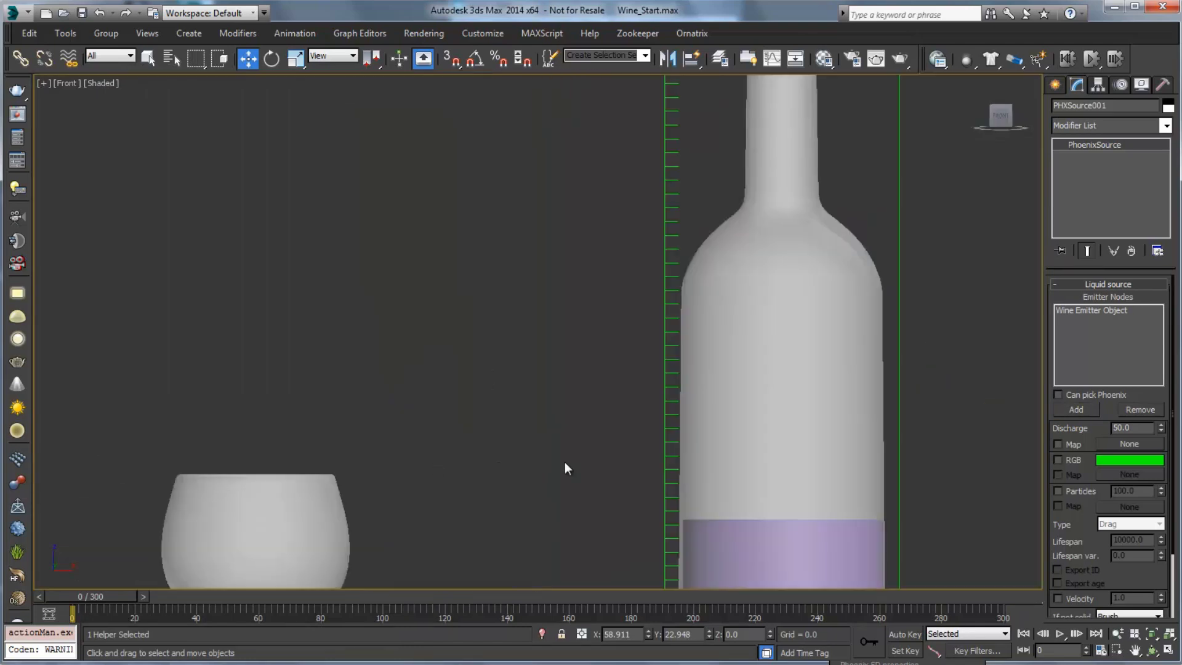
scroll(667, 435, up, 4)
click(640, 337)
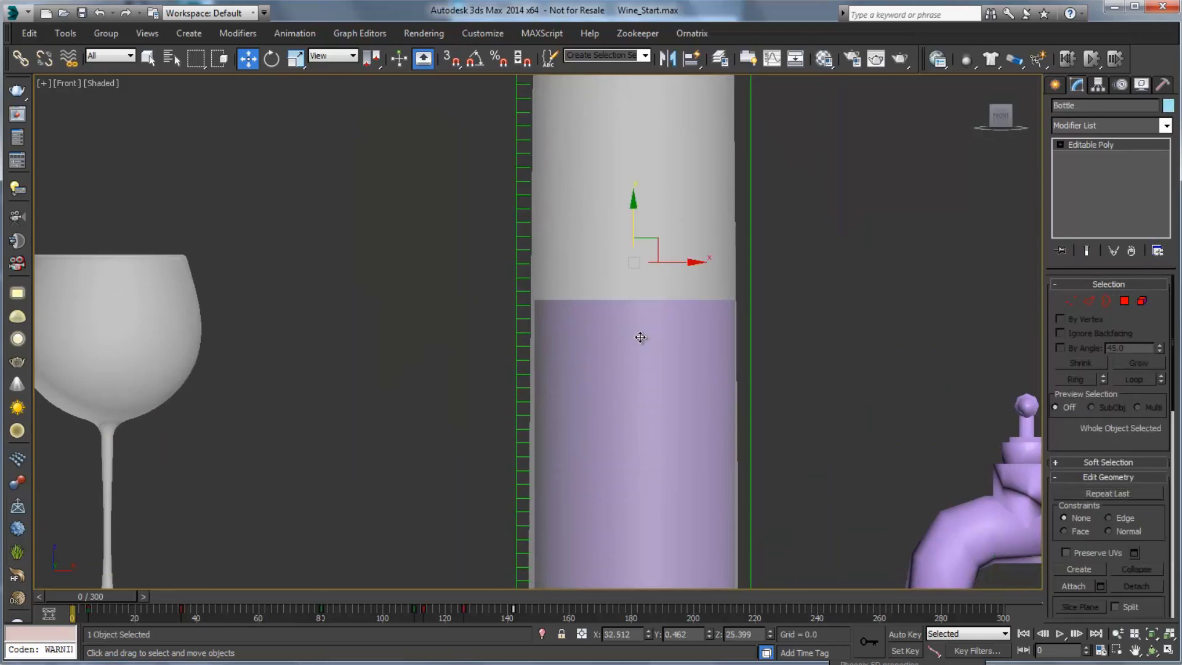
key(h)
click(187, 278)
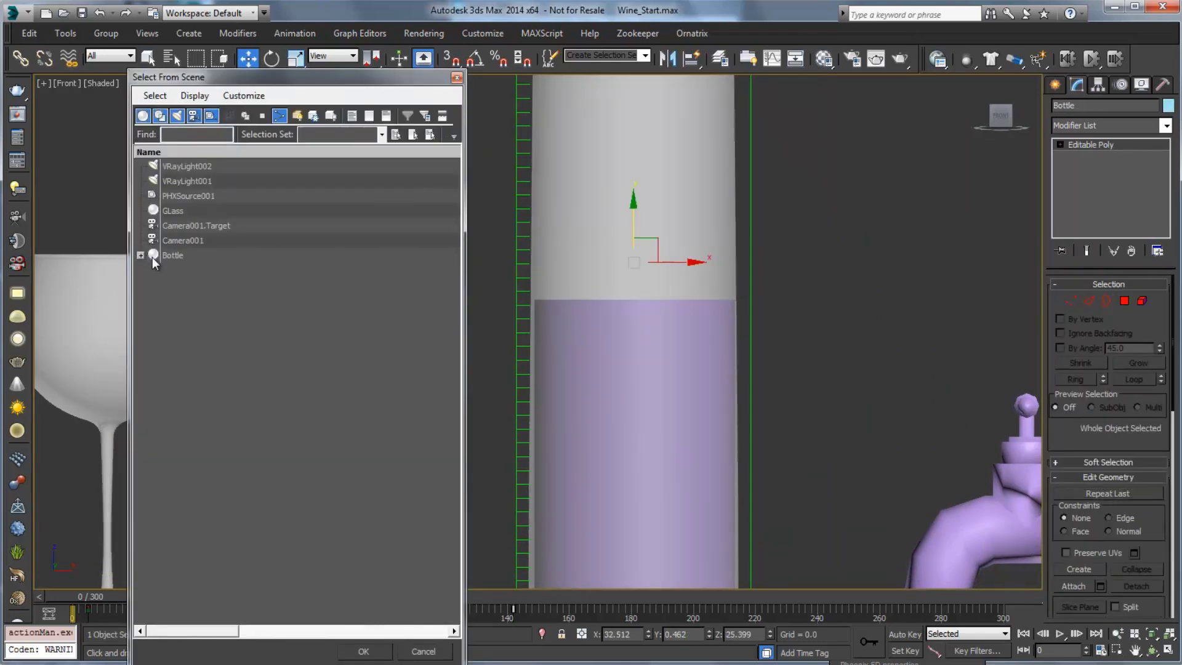
click(141, 254)
click(210, 272)
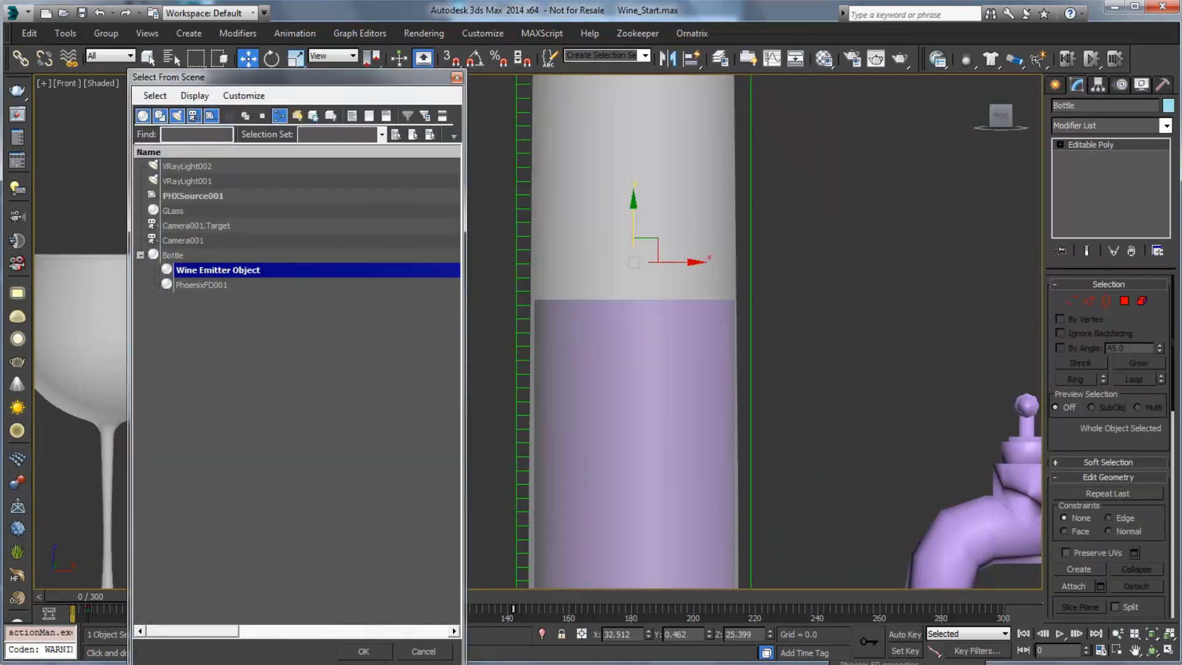
click(363, 651)
scroll(782, 348, up, 5)
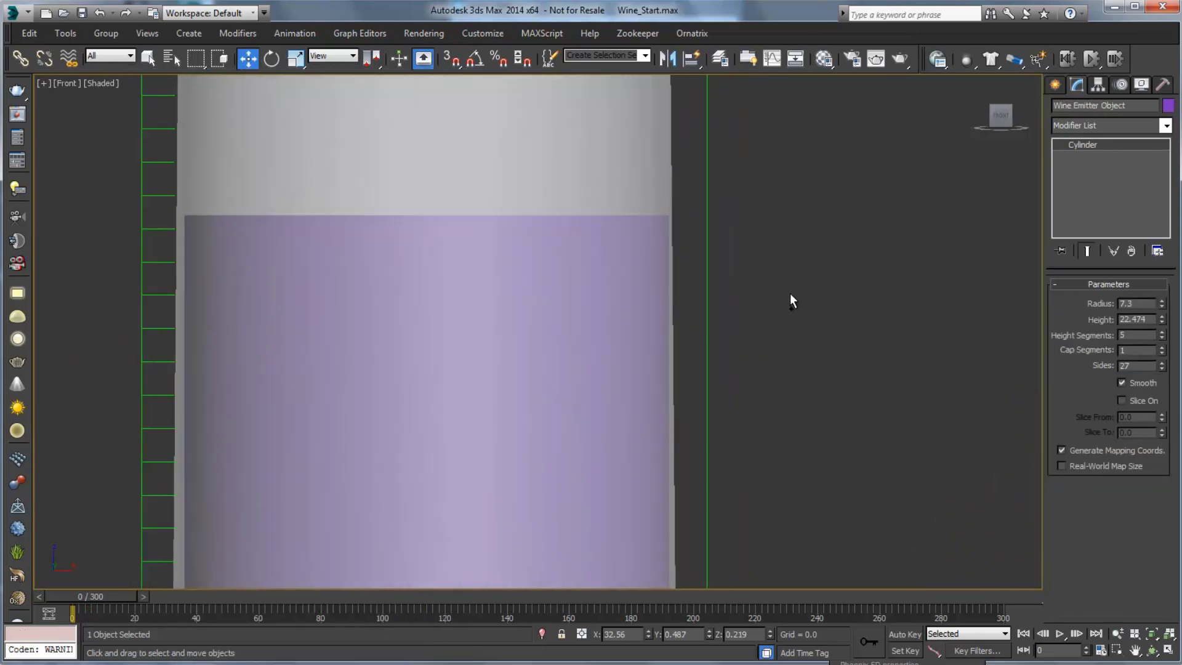
middle_drag(677, 265, 712, 309)
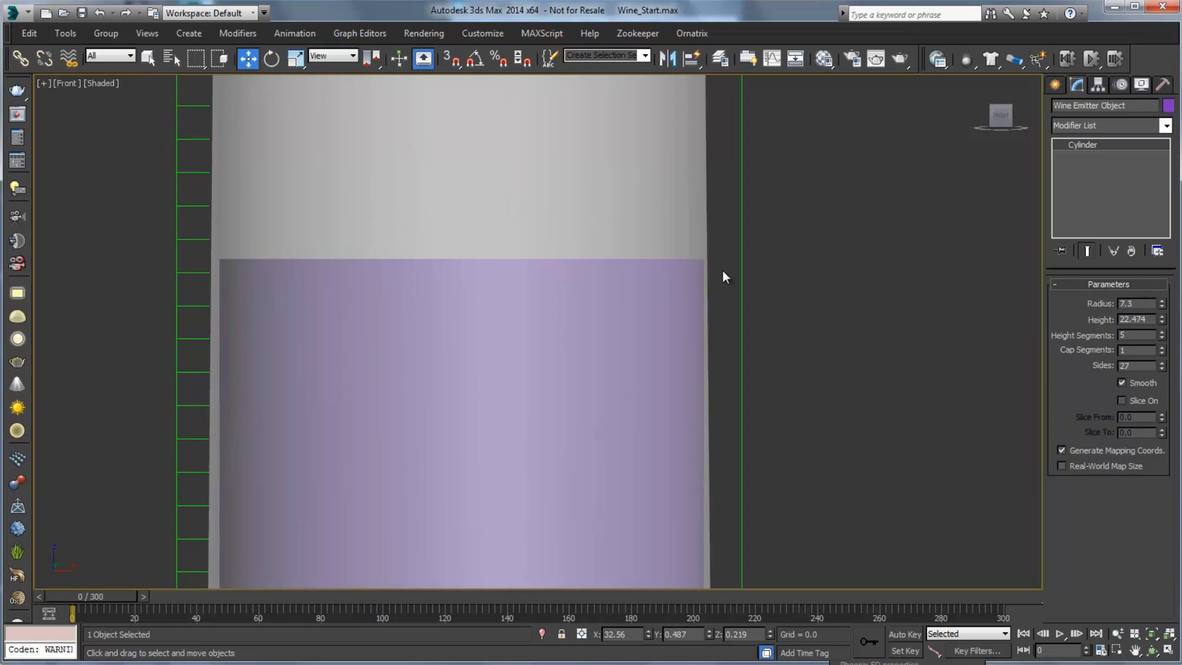
scroll(714, 259, up, 4)
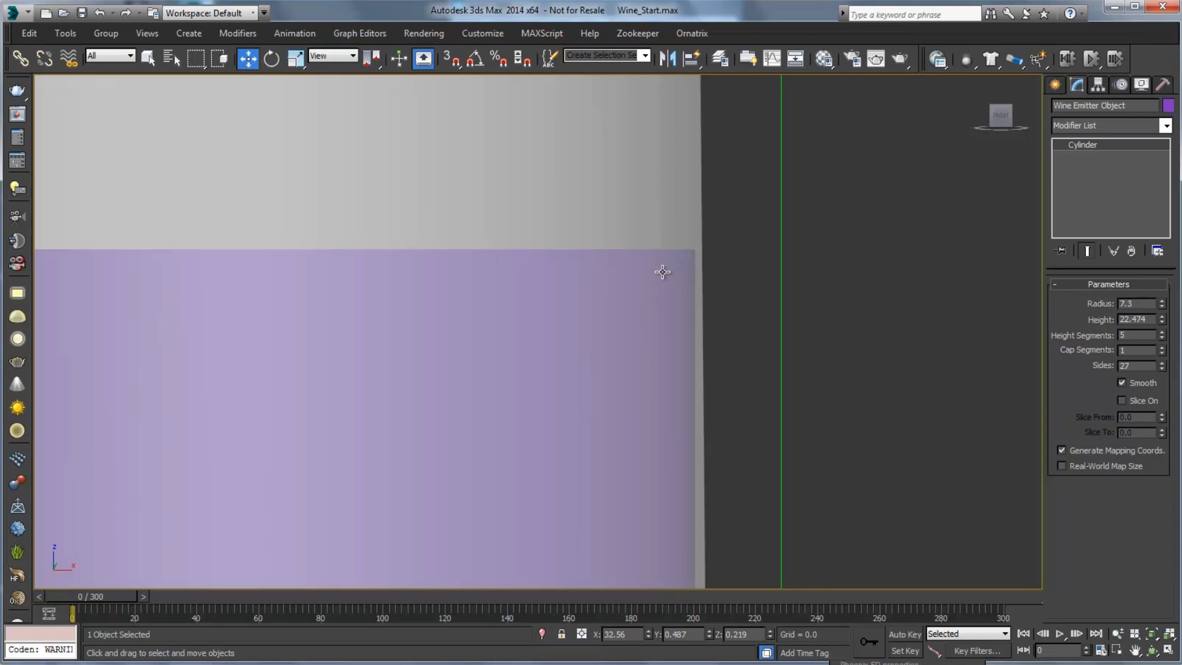
scroll(680, 295, down, 5)
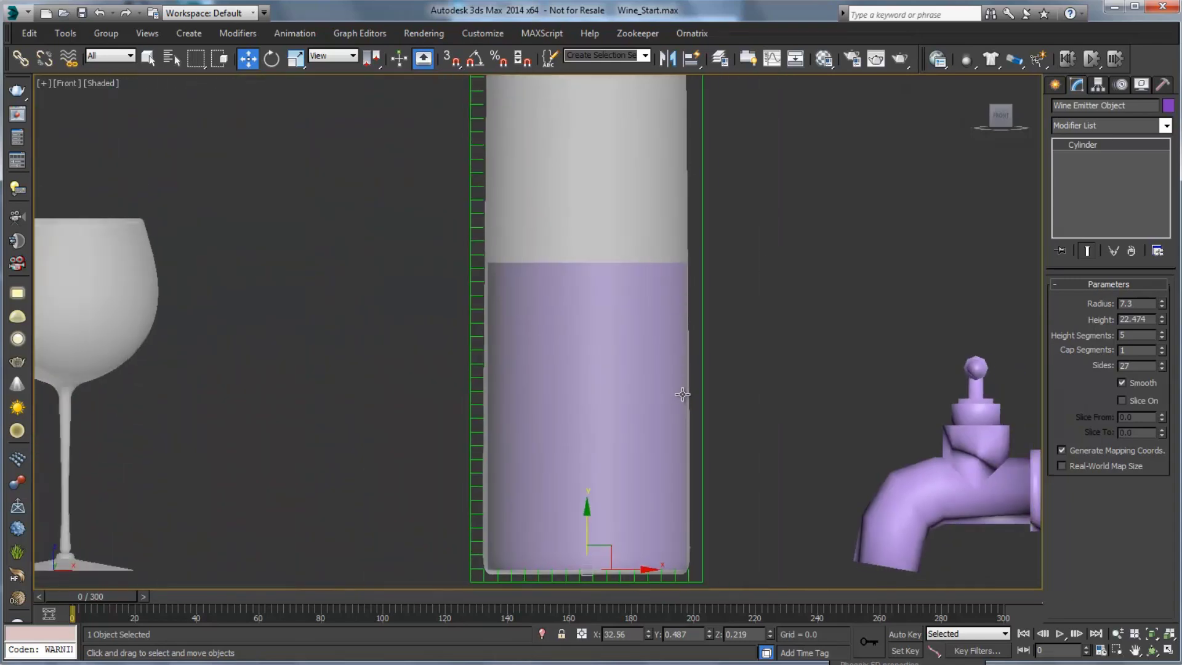
scroll(682, 395, down, 5)
Select PHXSource001 and scrub the timeline to preview the bottle tilting, returning to frame 0.
click(932, 425)
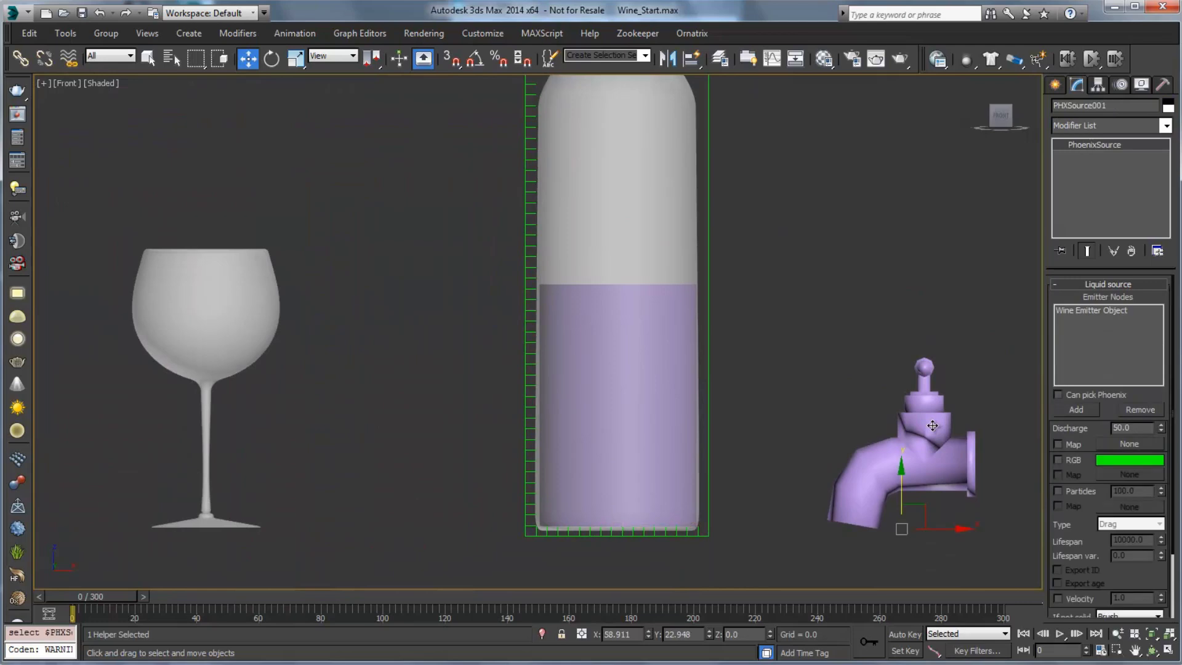
click(1139, 427)
scroll(762, 321, down, 3)
scroll(764, 344, down, 2)
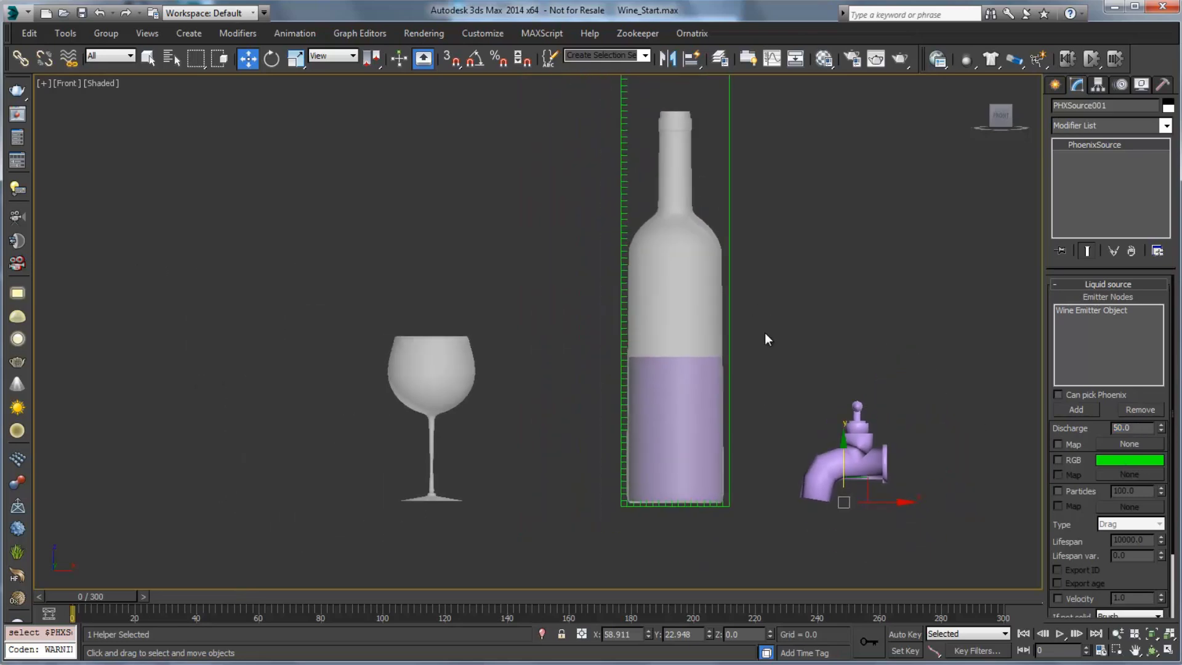
drag(93, 603, 857, 595)
key(Home)
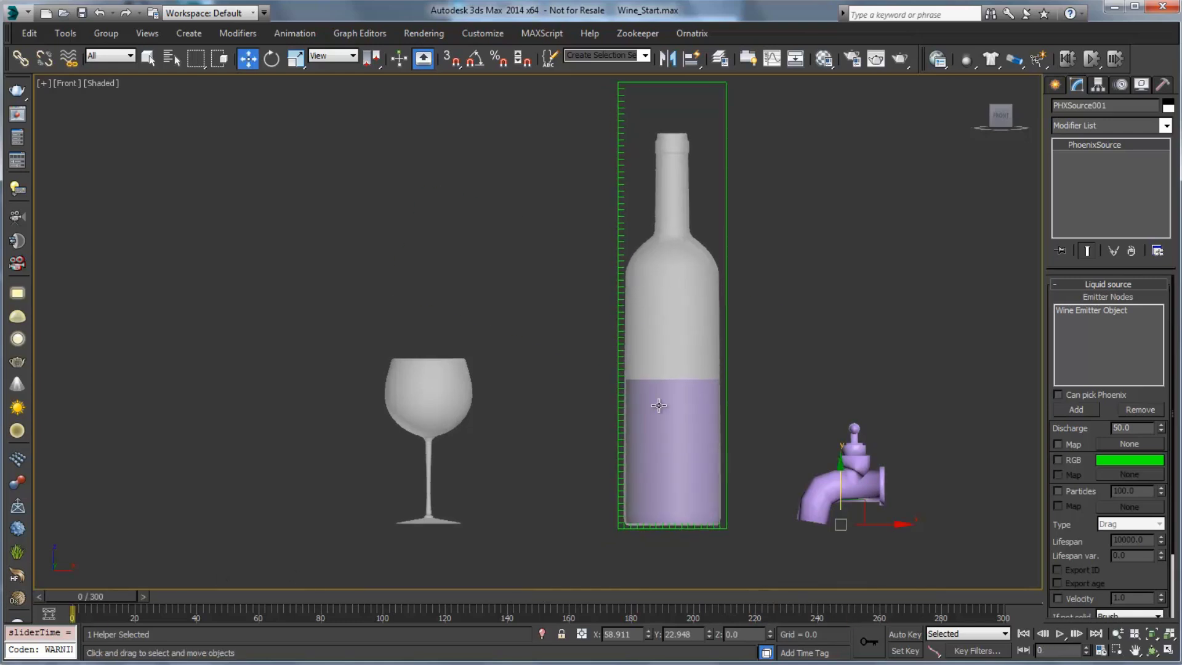
With Auto Key on, key Discharge at 200 on frame 0 dropping to 0 by frame 2.
click(903, 634)
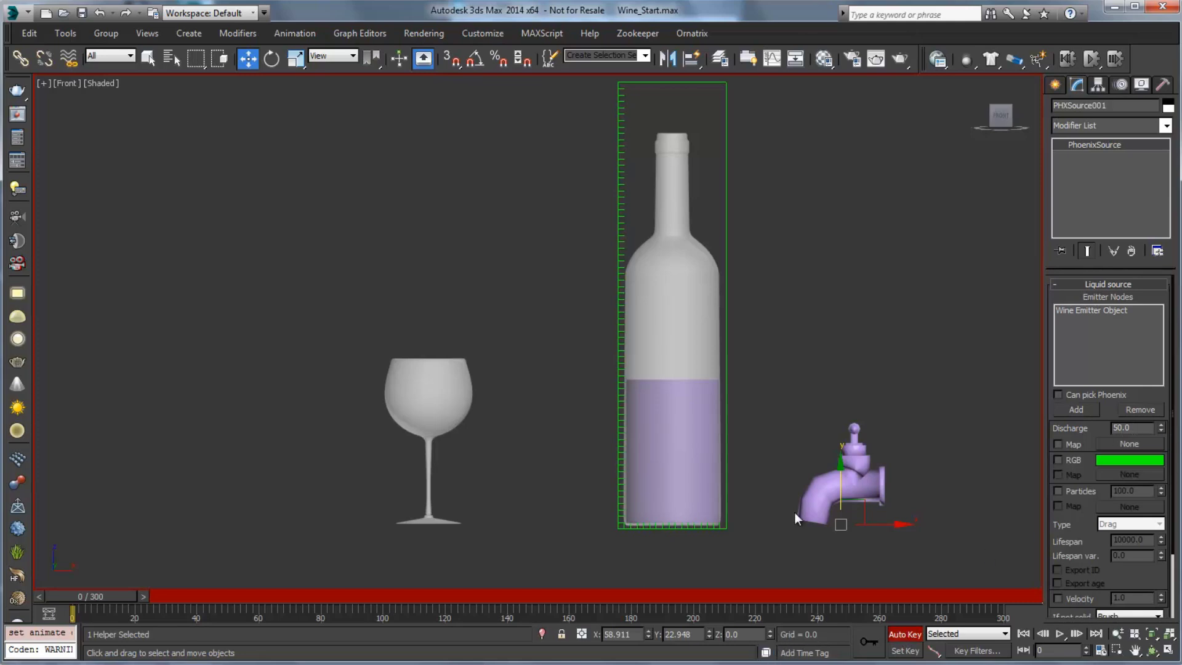
drag(127, 596, 133, 597)
right_click(1161, 427)
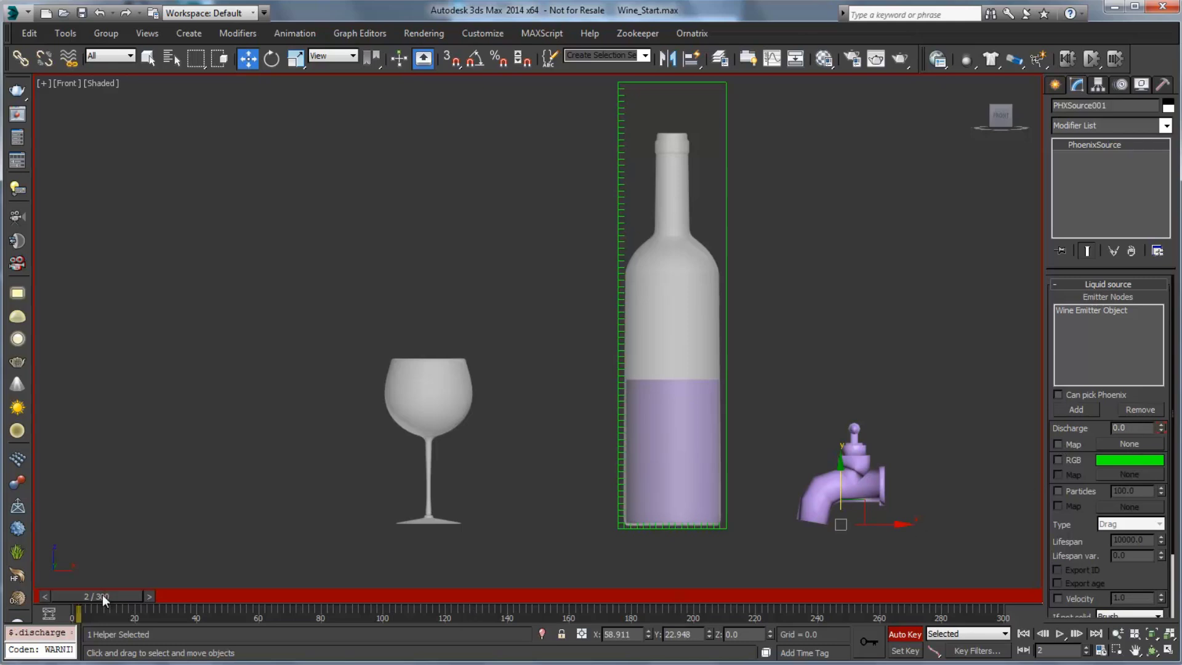
drag(103, 594, 74, 598)
key(BackSpace)
key(BackSpace)
key(BackSpace)
text(2)
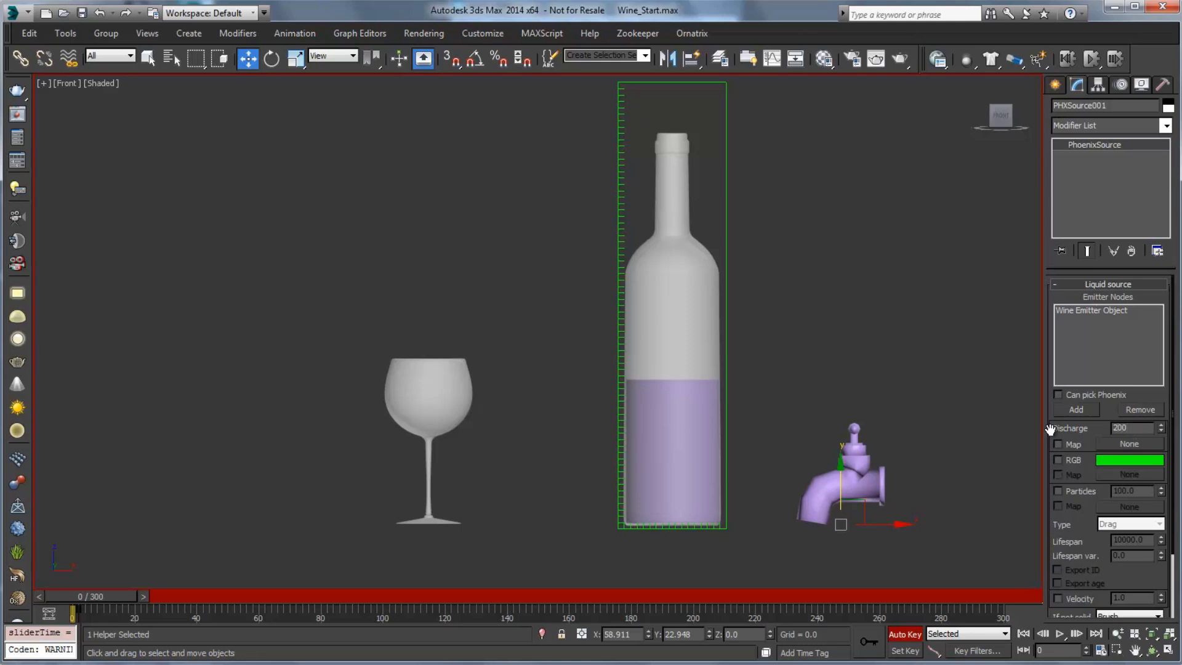
key(Return)
drag(102, 596, 431, 604)
key(w)
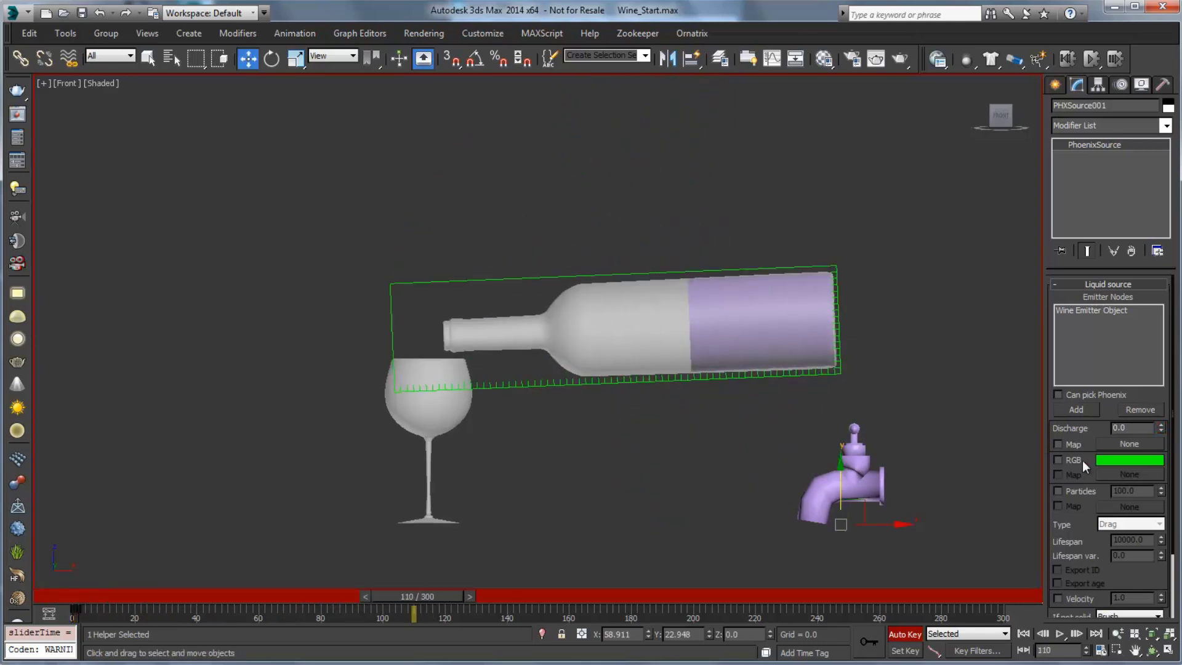
drag(1052, 477, 1053, 397)
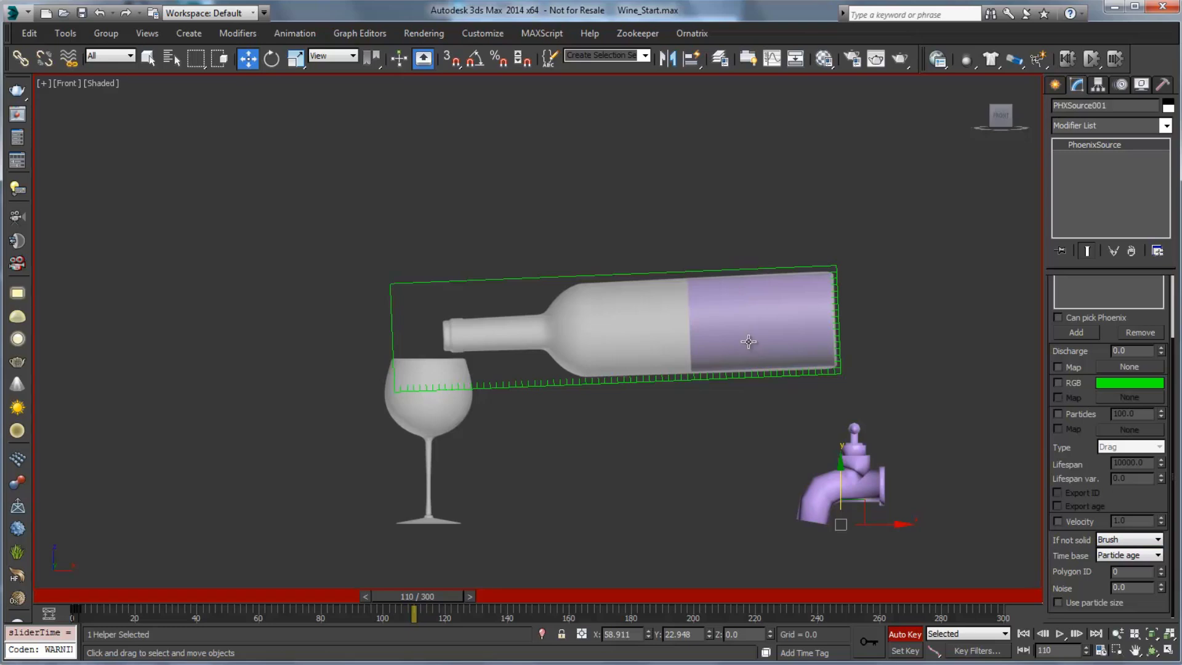
Select PhoenixFD001, turn off Auto Key and bring the timeline back toward frame 0.
click(712, 376)
drag(441, 596, 163, 600)
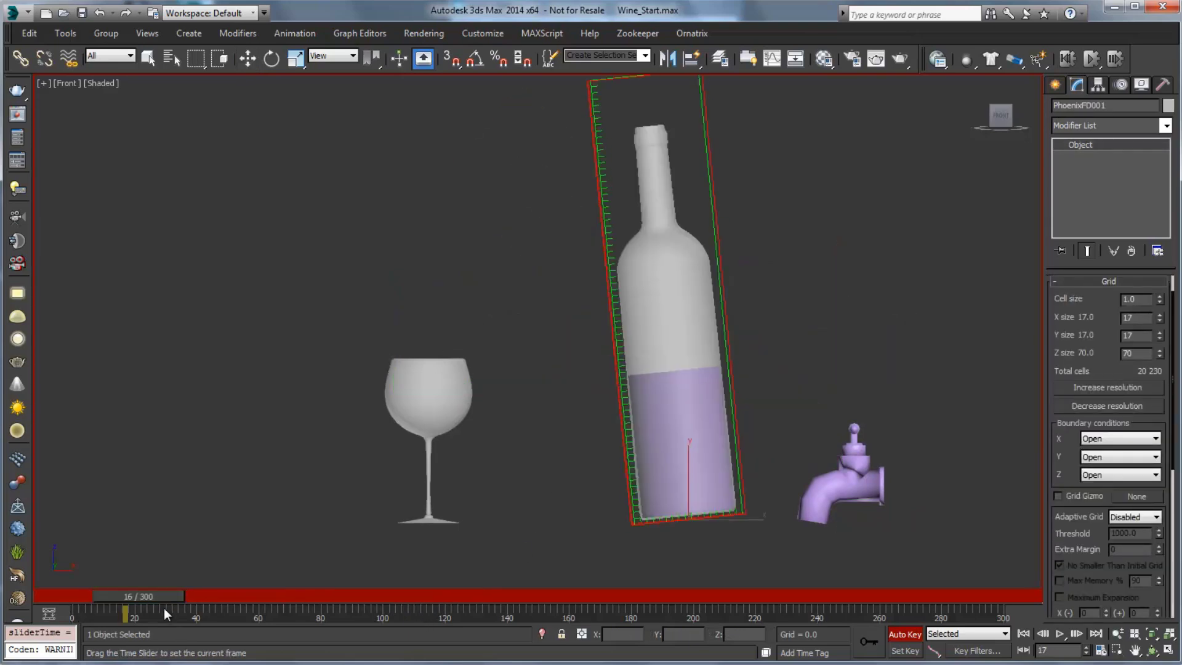
click(902, 634)
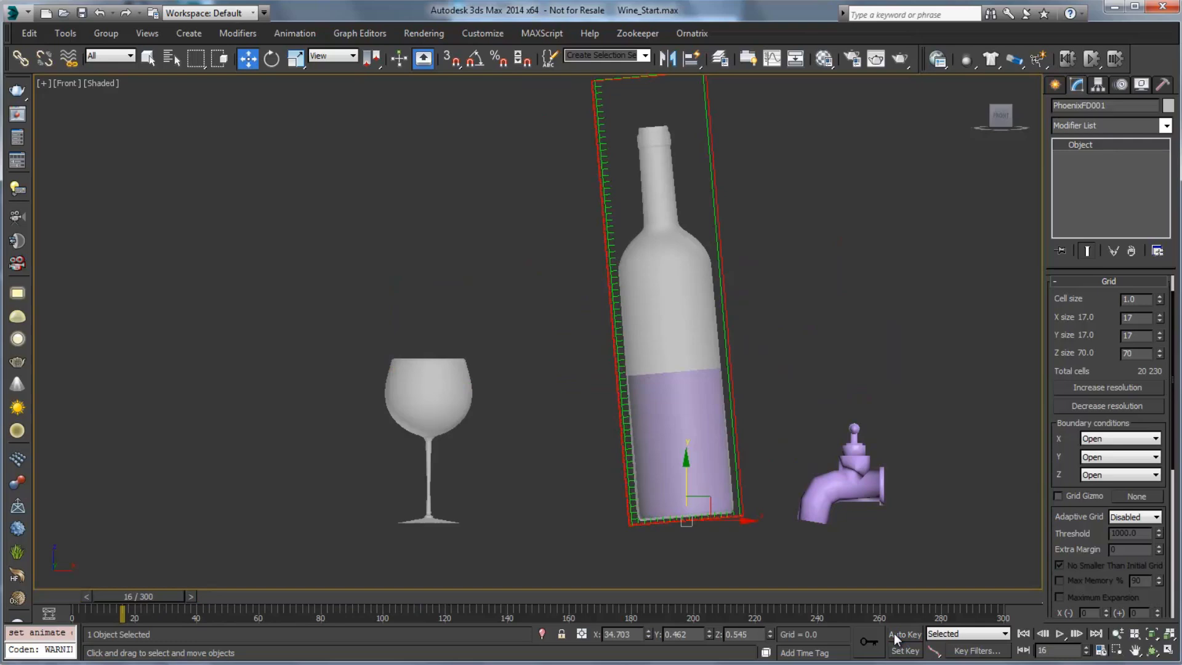
drag(157, 597, 92, 597)
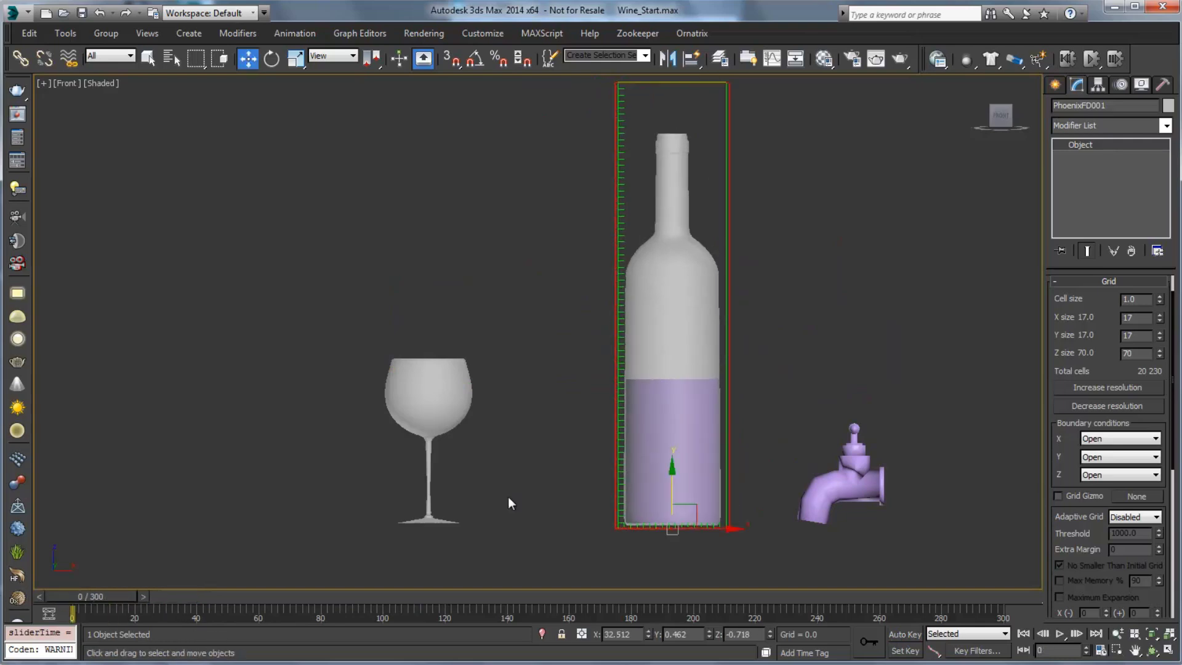
Enable Liquids simulation on PhoenixFD001 and expand its Interaction rollout.
scroll(1064, 368, down, 5)
right_click(1061, 369)
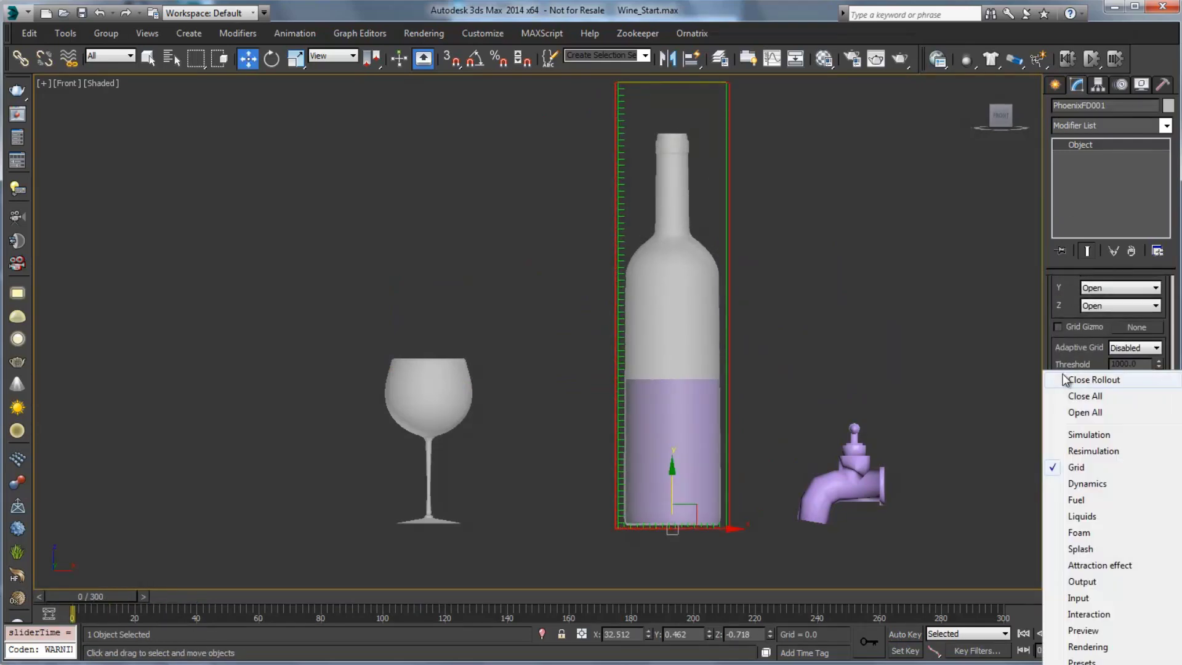
click(1088, 519)
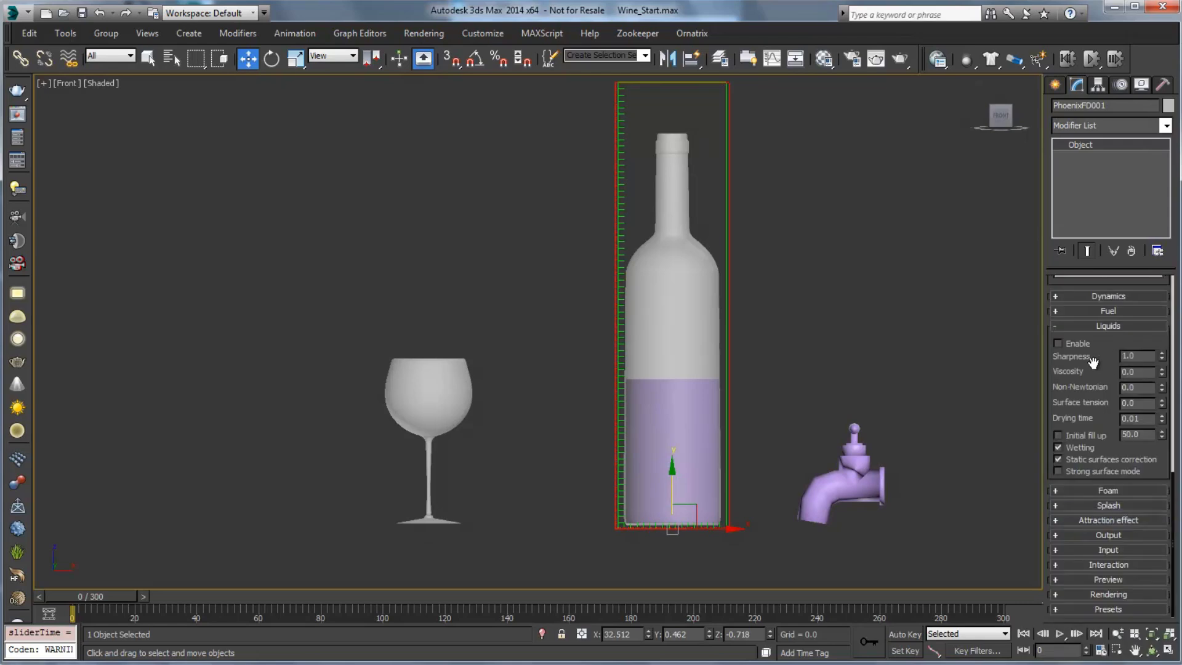
click(1076, 343)
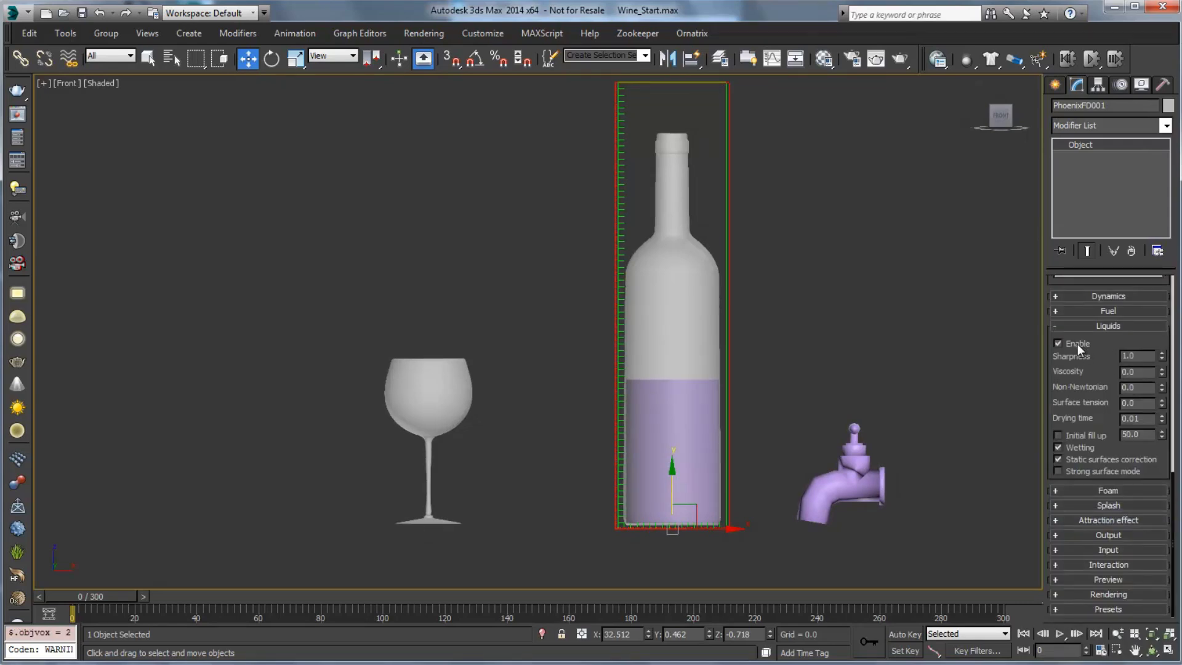
click(1098, 325)
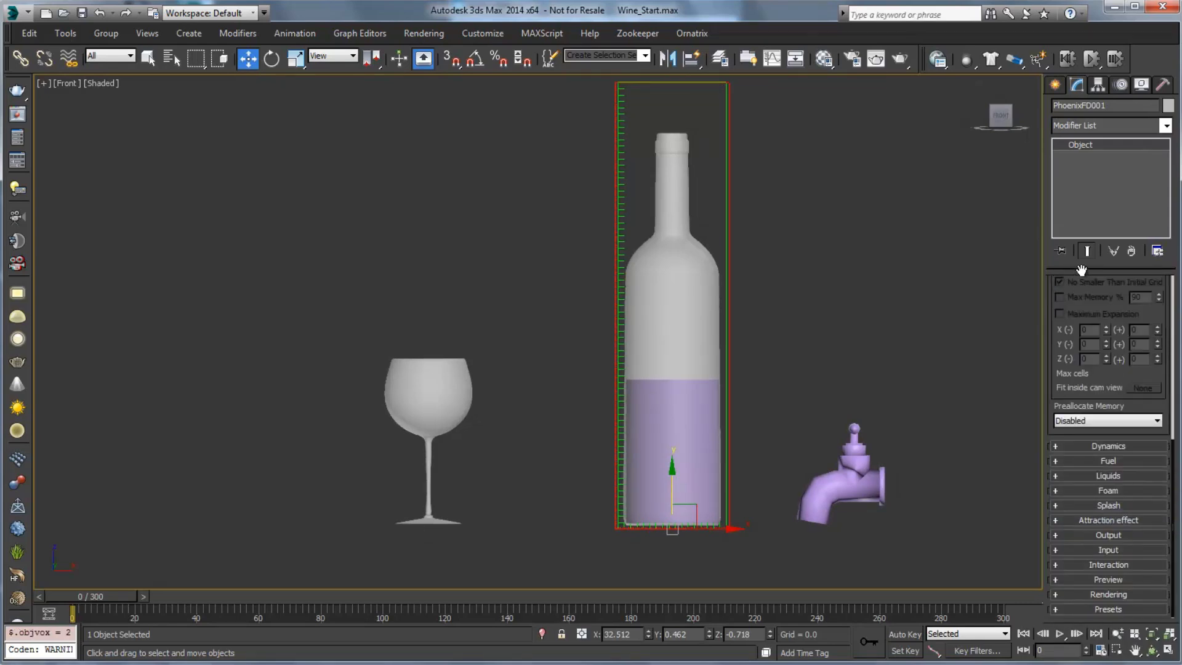
click(1097, 565)
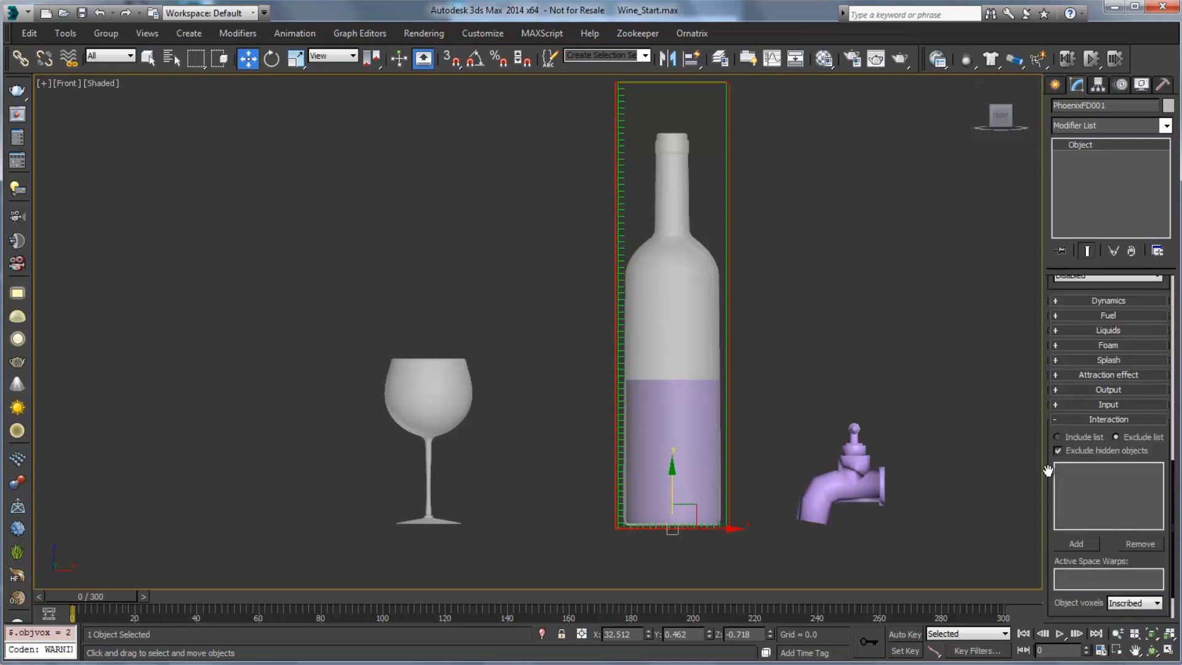
scroll(1051, 466, down, 2)
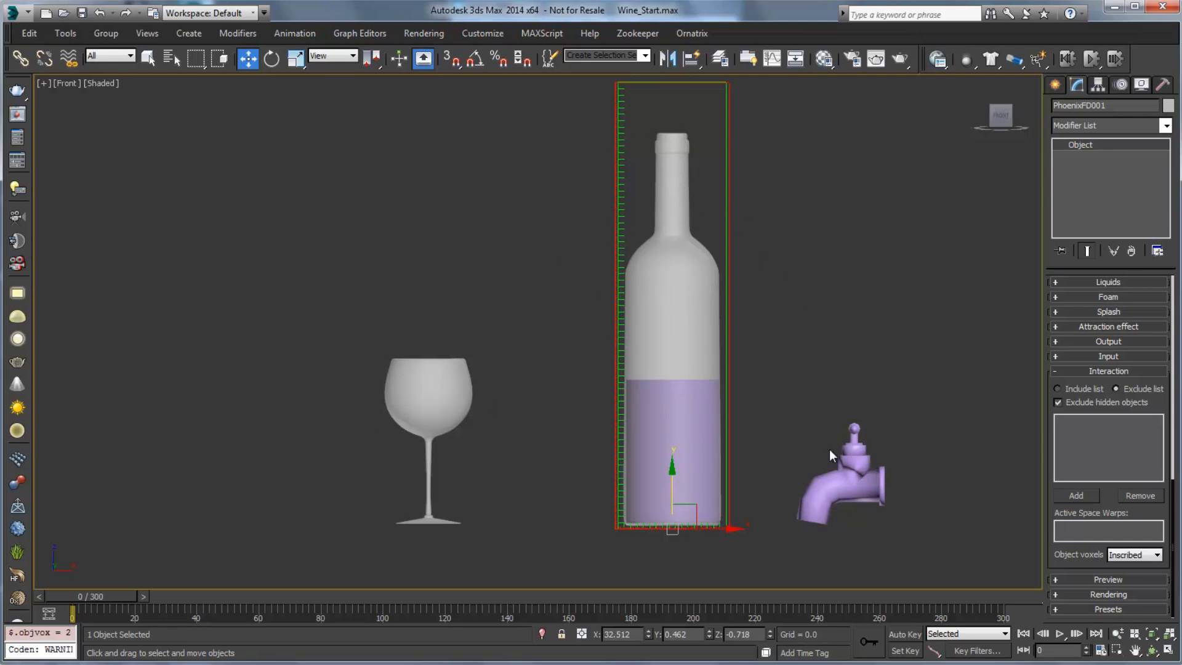
Switch Interaction to an Include list holding PHXSource001, Bottle and Wine Emitter Object.
click(1058, 388)
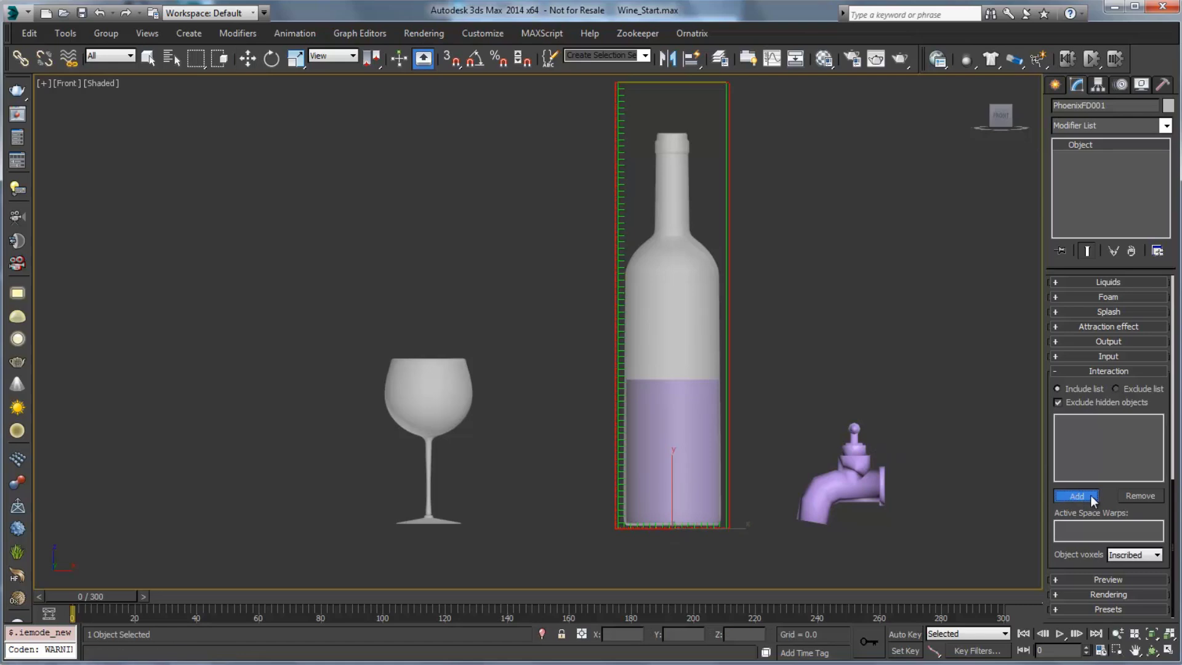
click(842, 484)
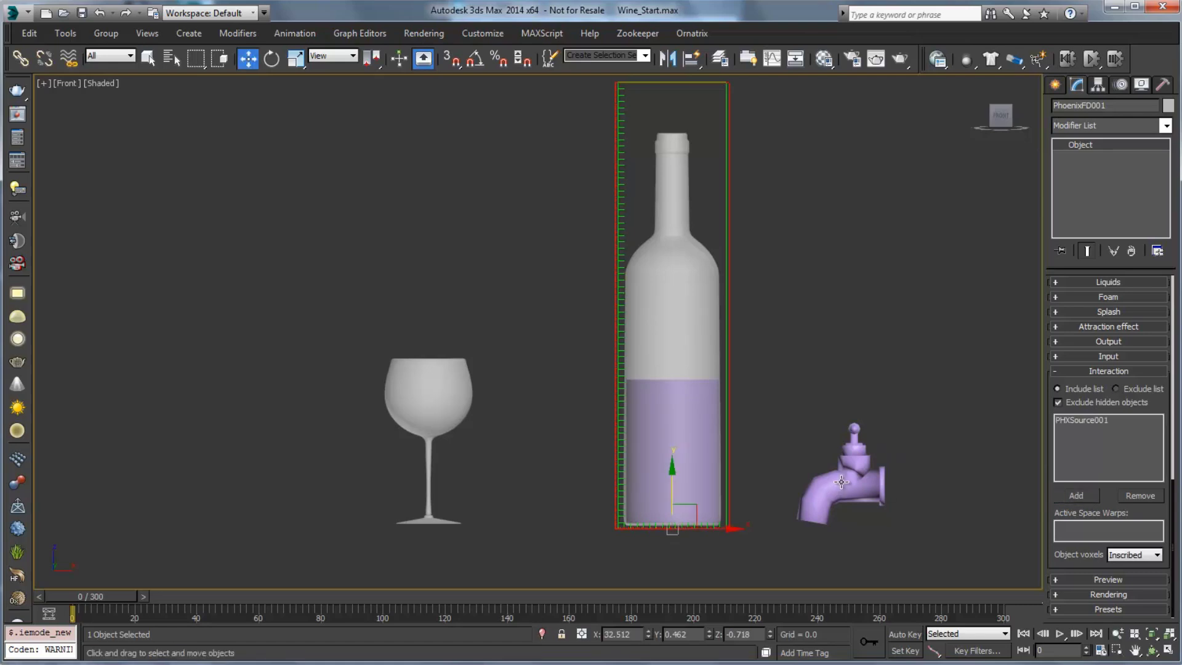
click(668, 288)
click(1087, 500)
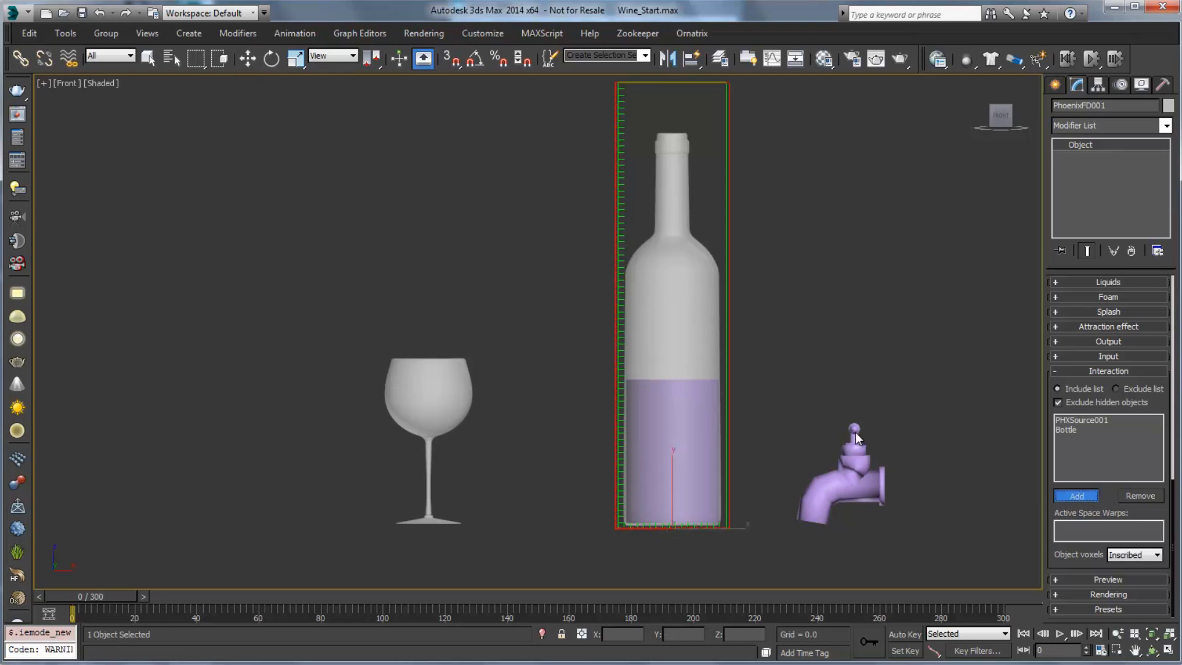
key(h)
click(141, 241)
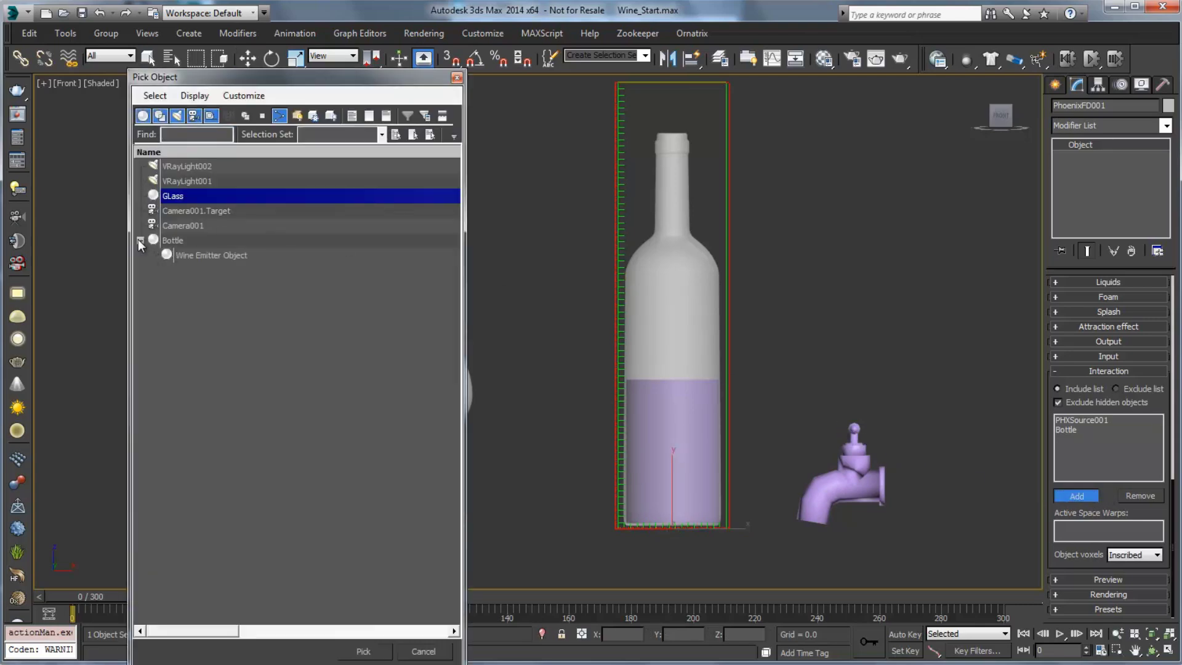
click(218, 255)
click(370, 651)
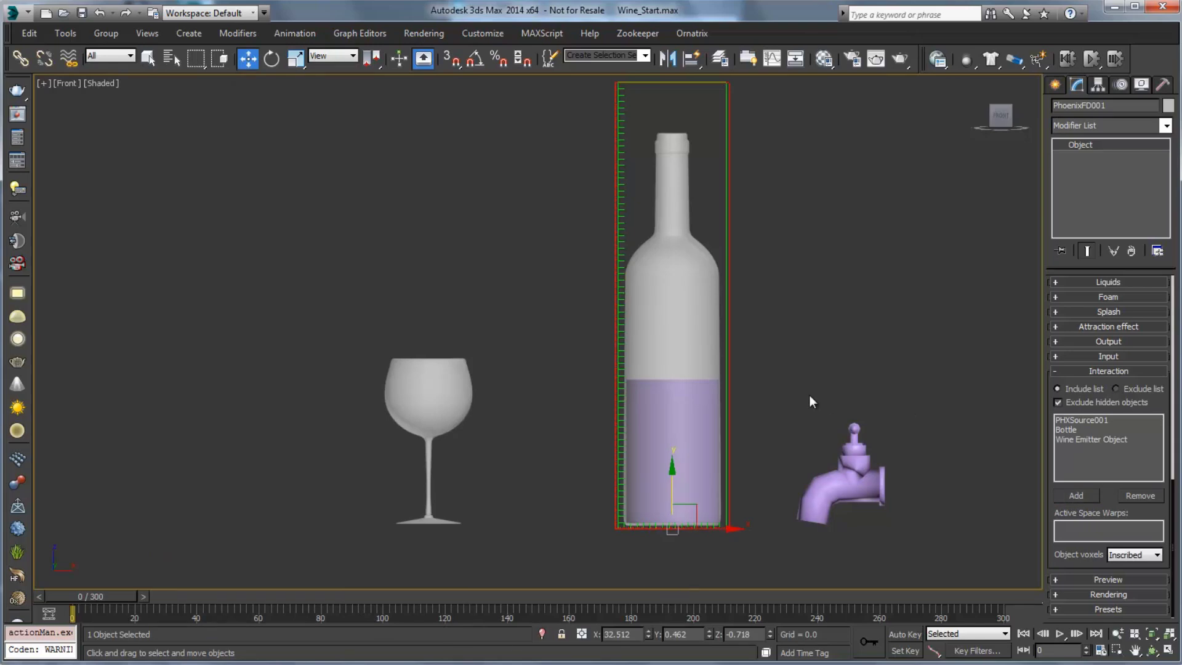
Turn on Display as Box for the Wine Emitter Object.
key(h)
double_click(201, 268)
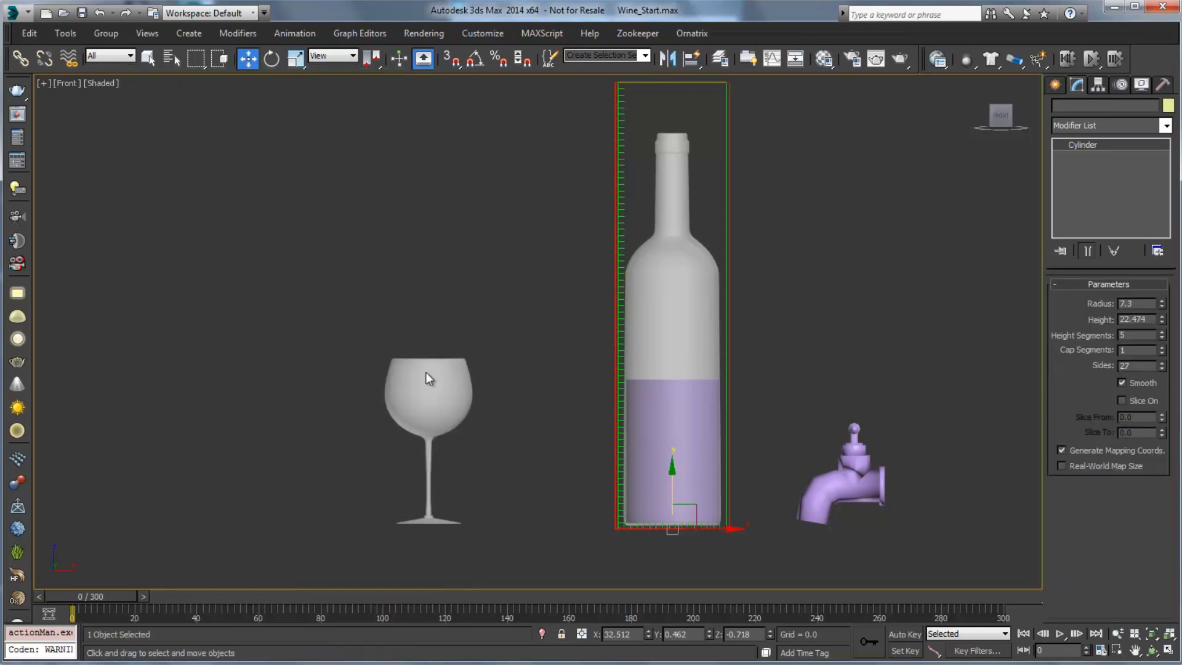
drag(672, 400, 674, 394)
click(1135, 86)
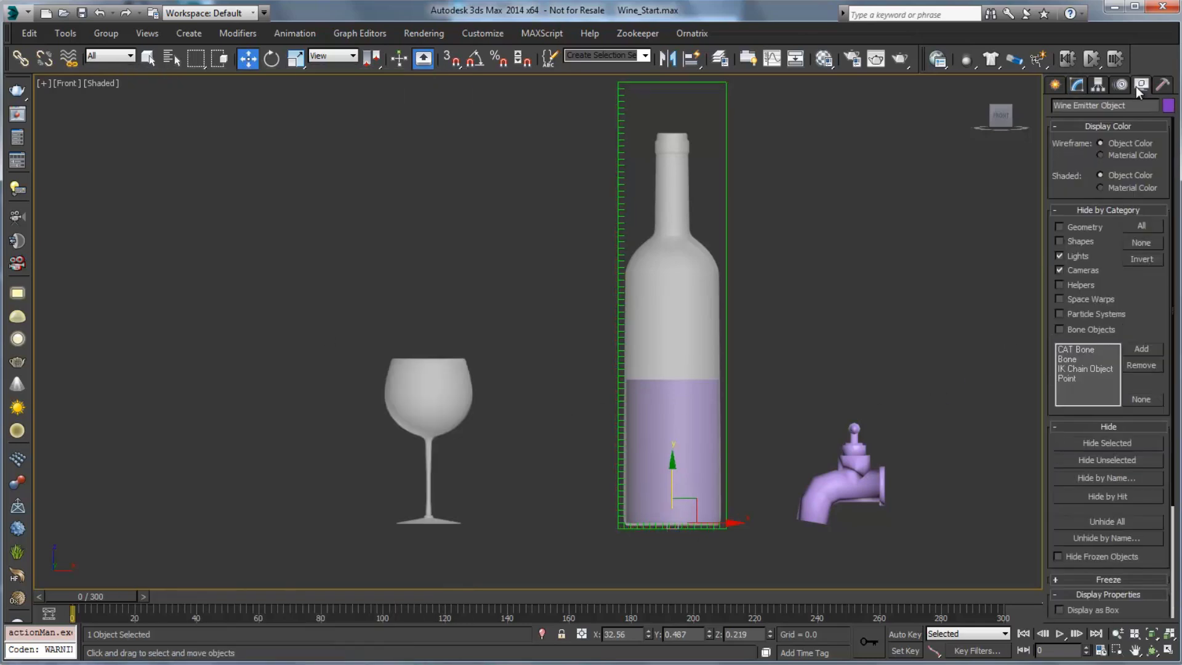
scroll(1058, 497, down, 3)
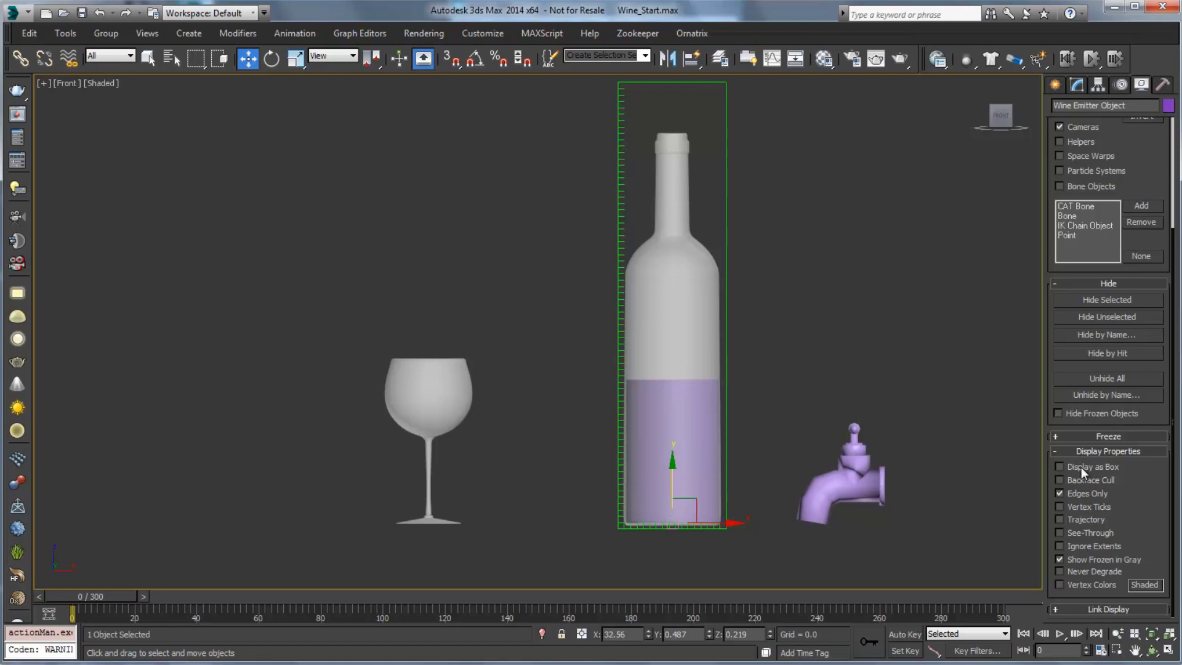
click(1060, 467)
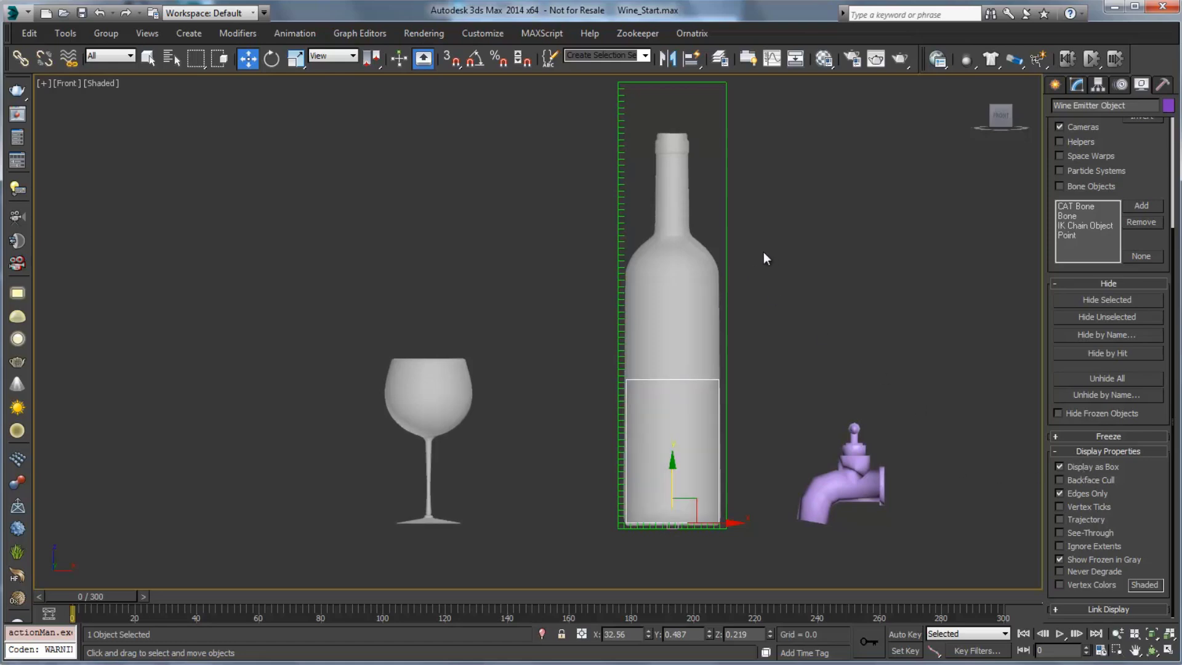
Raise PhoenixFD001's Preview Liquid/Temp threshold from 0.9 to 1.
click(725, 216)
click(1082, 87)
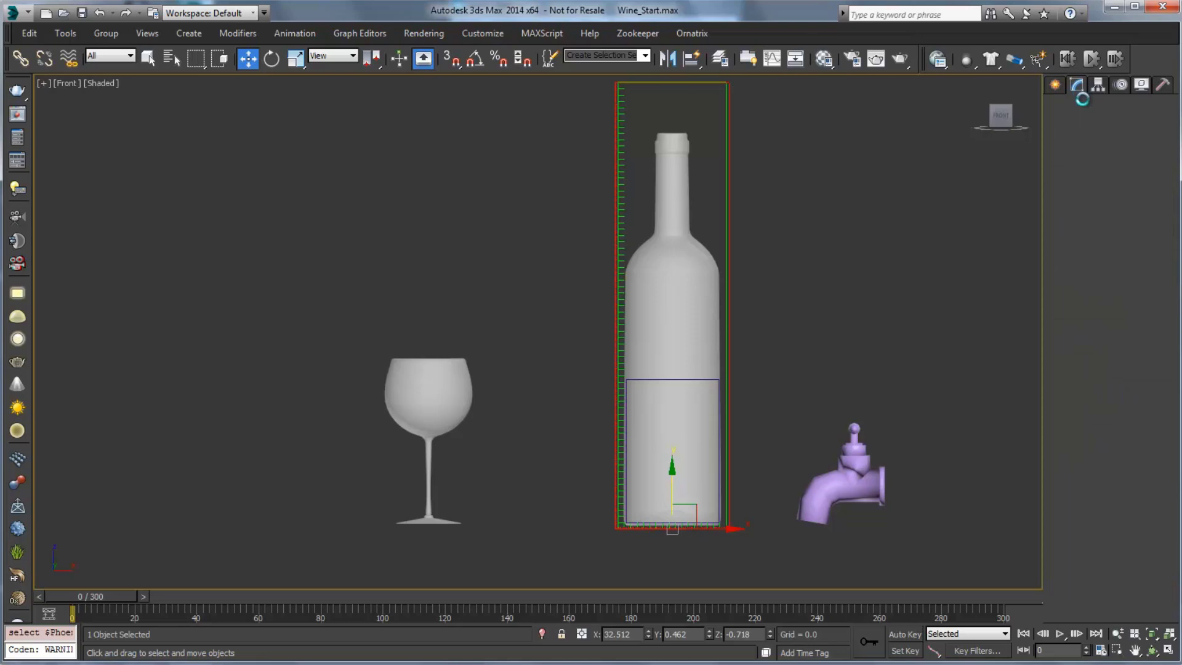
click(1108, 371)
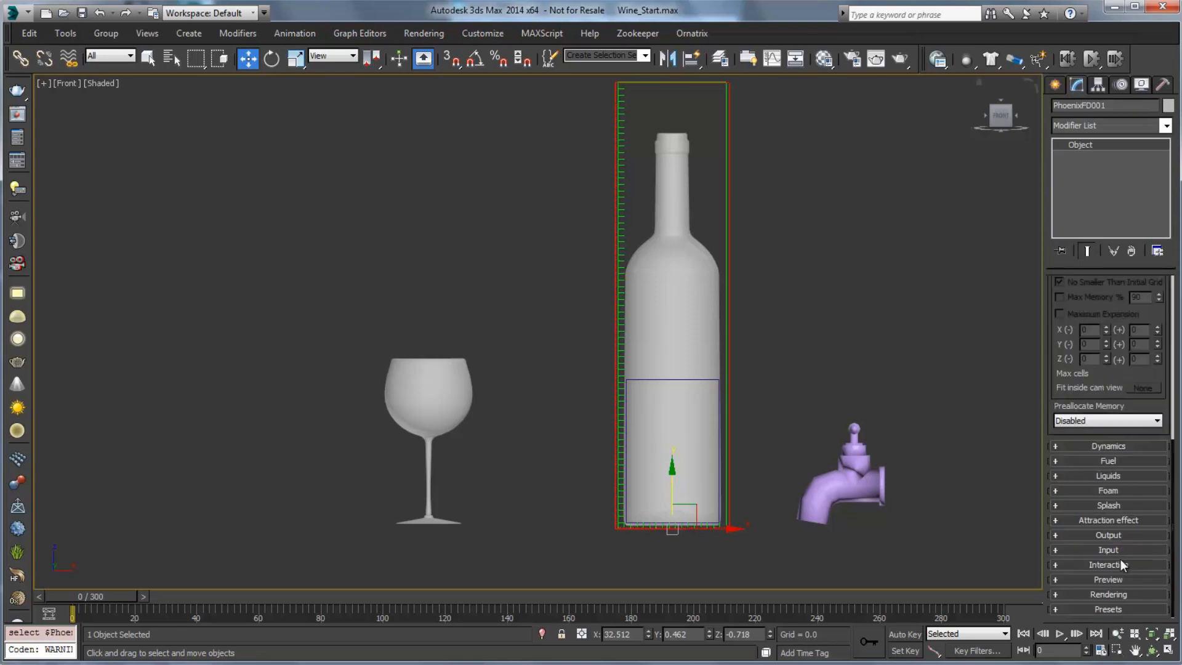
click(1108, 580)
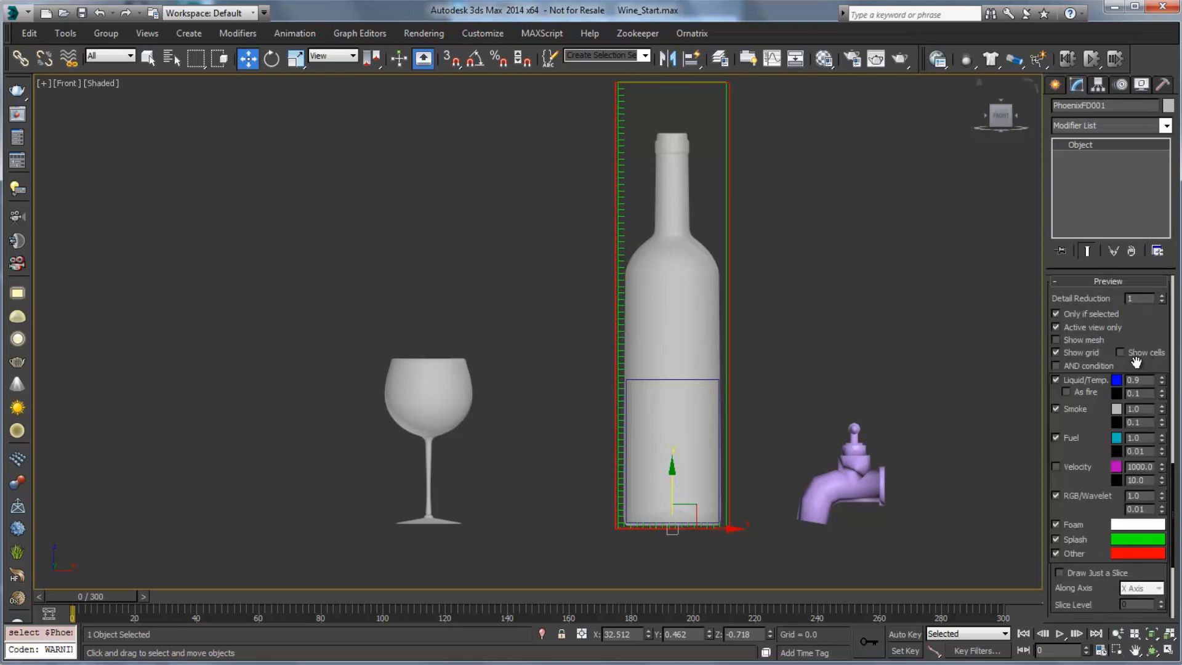
double_click(1139, 380)
key(Return)
drag(1161, 325, 1157, 623)
right_click(1082, 312)
Simulate the bottle tipping to about frame 73, then rewind the timeline to frame 0.
click(1095, 373)
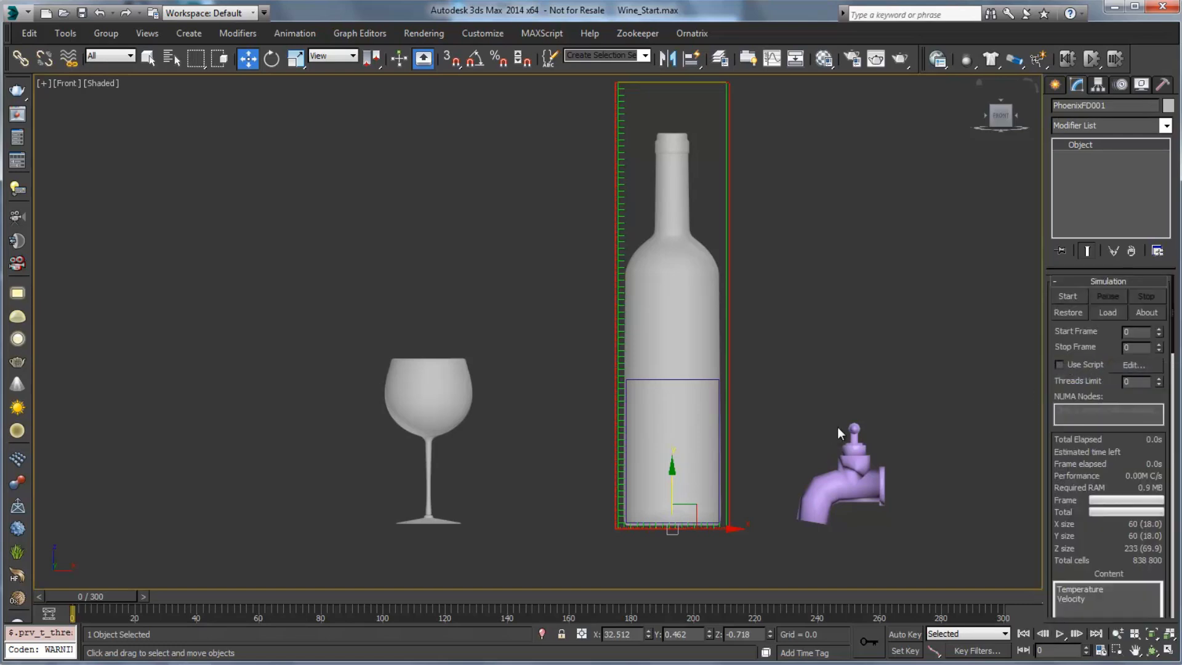
click(1067, 297)
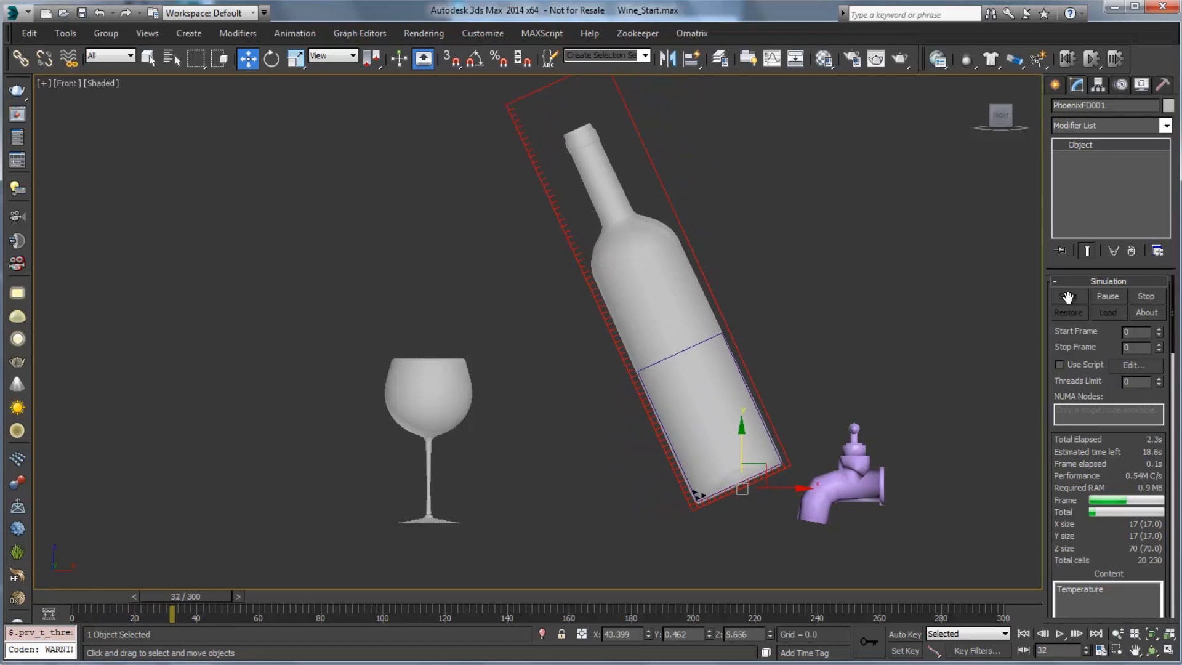
click(1149, 297)
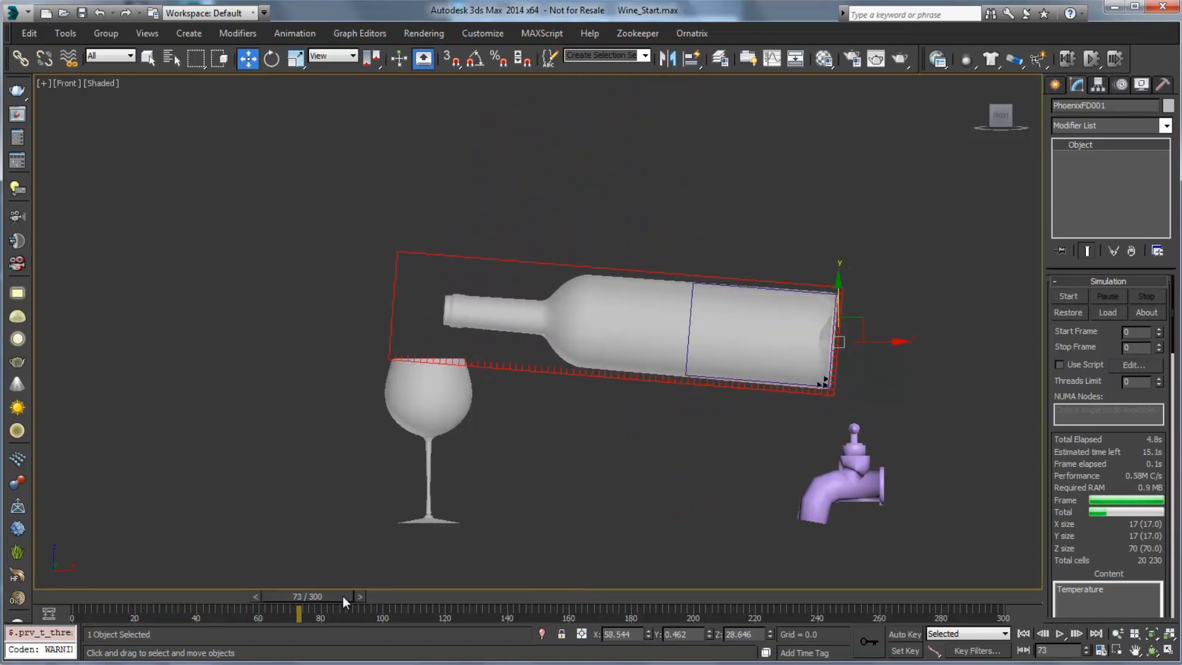
drag(342, 596, 132, 601)
key(w)
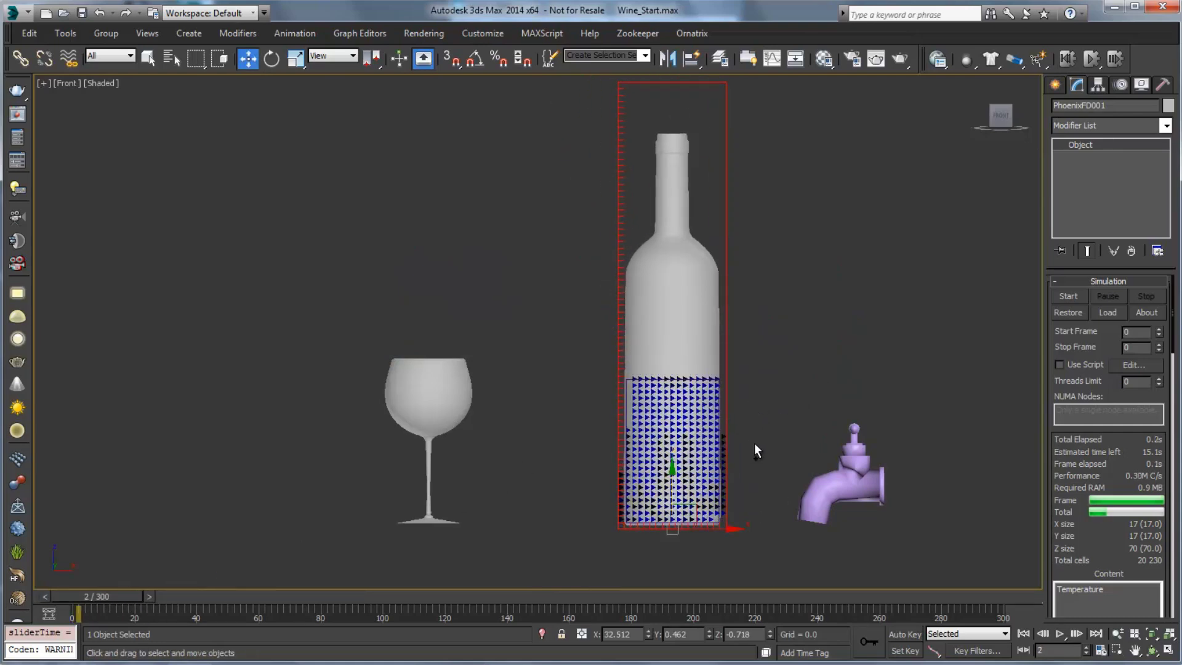
Zoom the Front viewport into the bottle's liquid voxels, then back out slightly.
scroll(755, 452, up, 8)
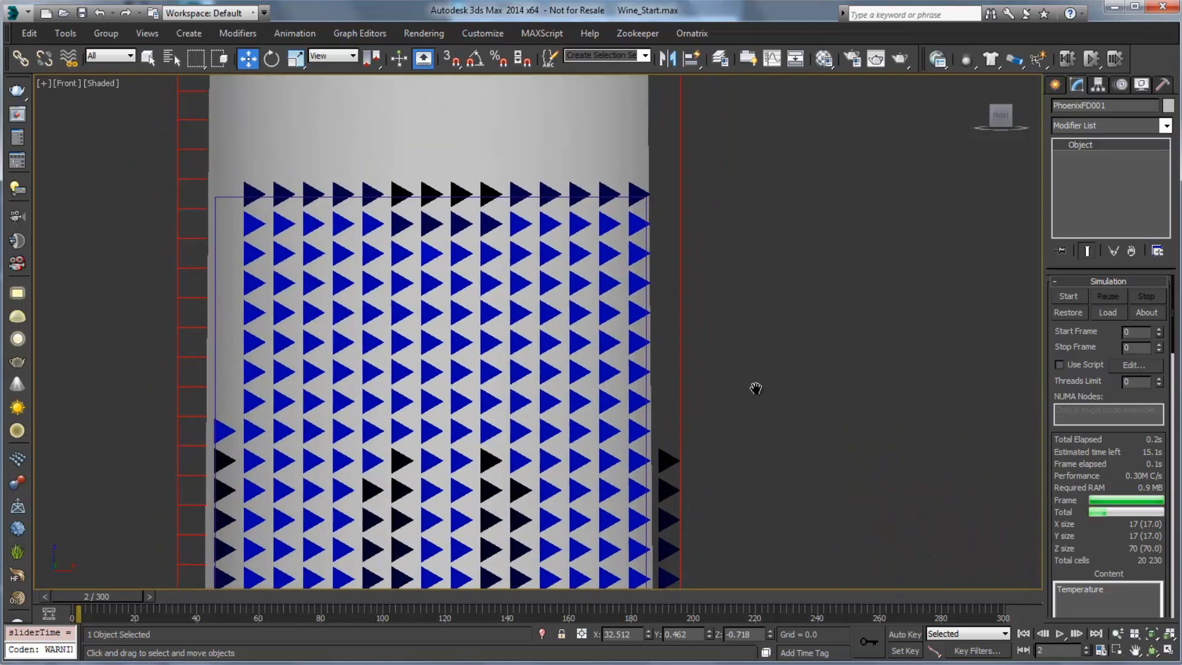
scroll(768, 377, up, 6)
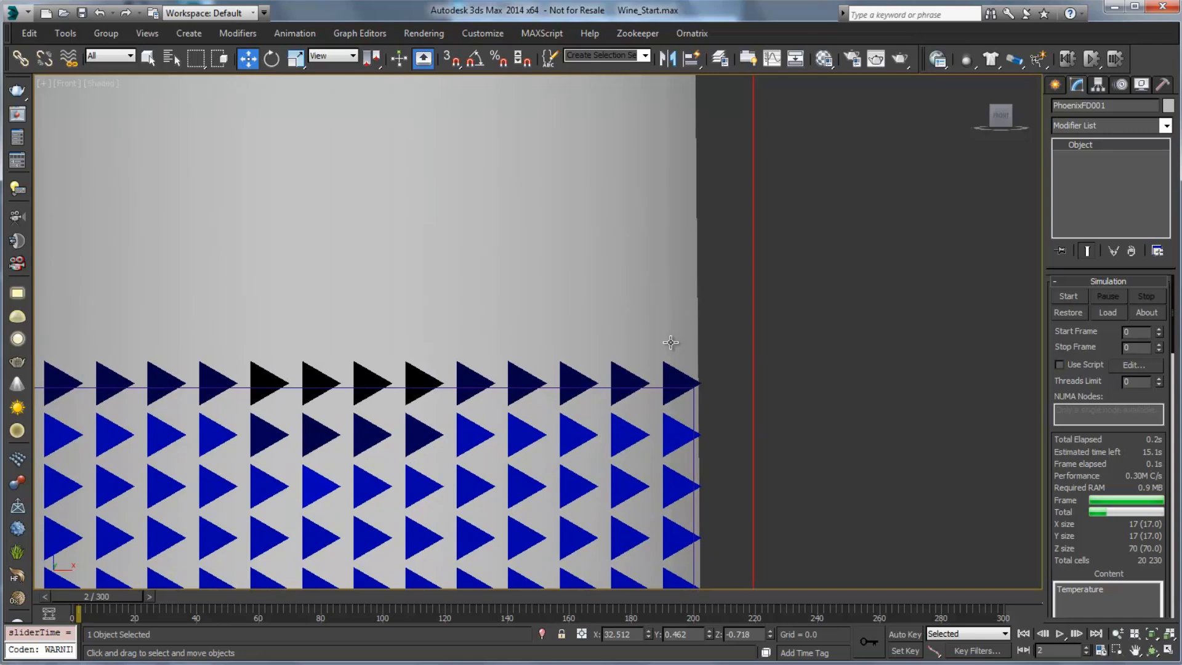
scroll(680, 329, down, 3)
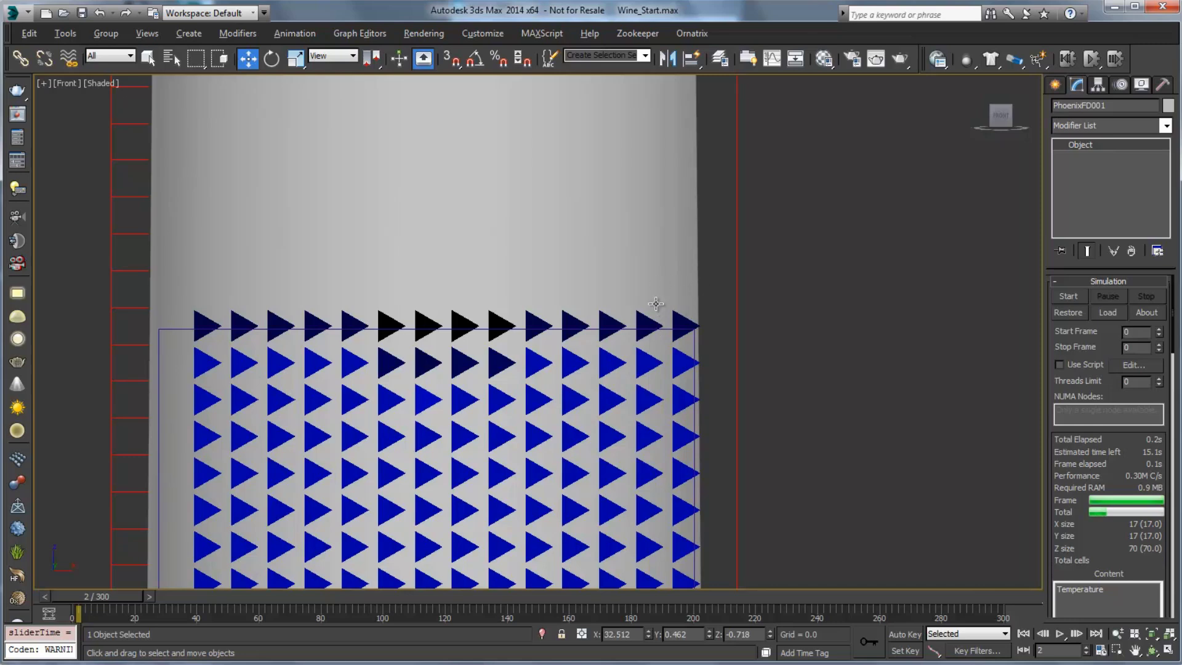
Set the Phoenix grid cell size to 0.4 (43×43×175 cells) and restart the simulation.
scroll(661, 290, down, 2)
scroll(662, 311, down, 3)
right_click(1071, 350)
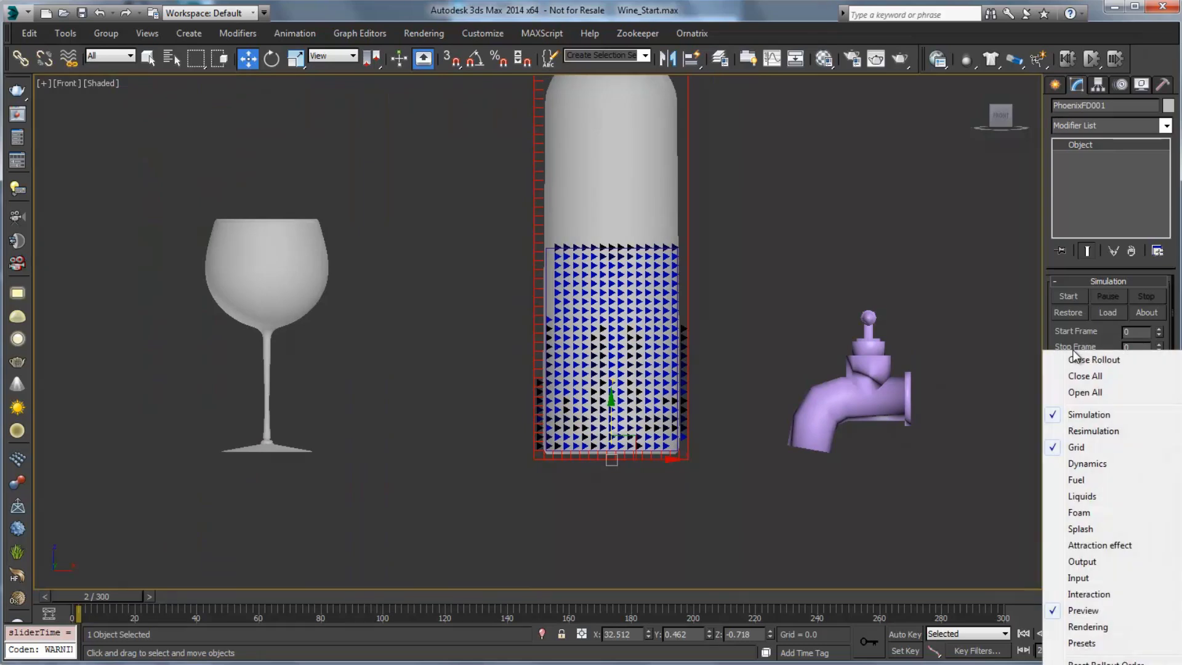
click(1086, 444)
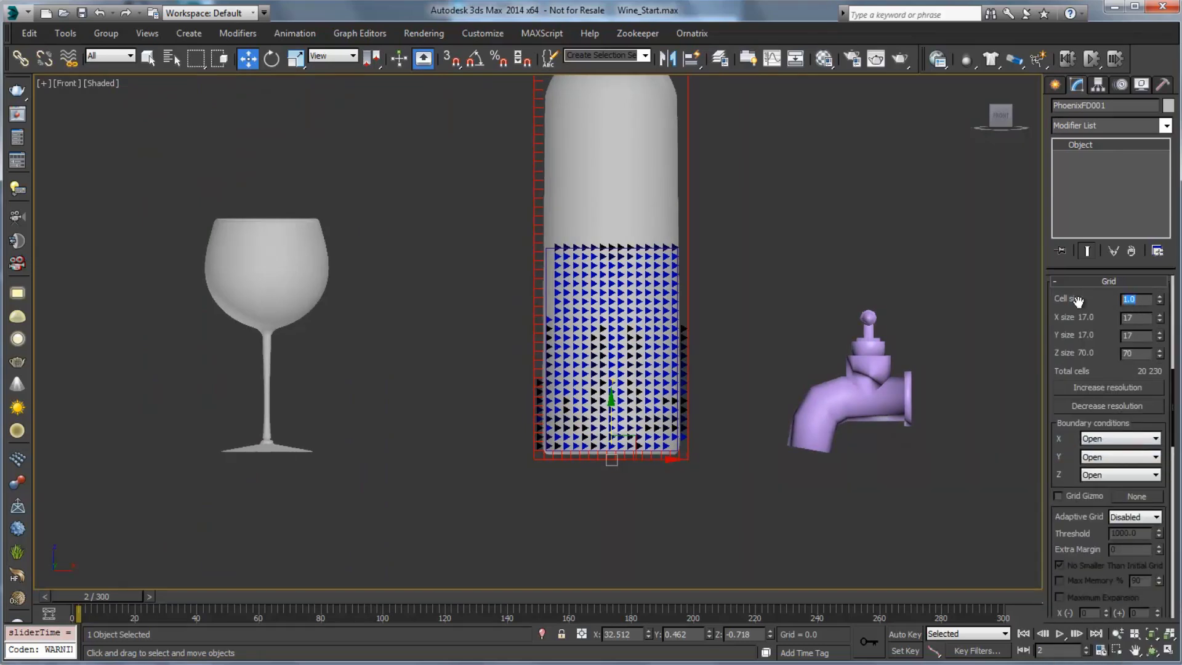
text(0.4)
key(Tab)
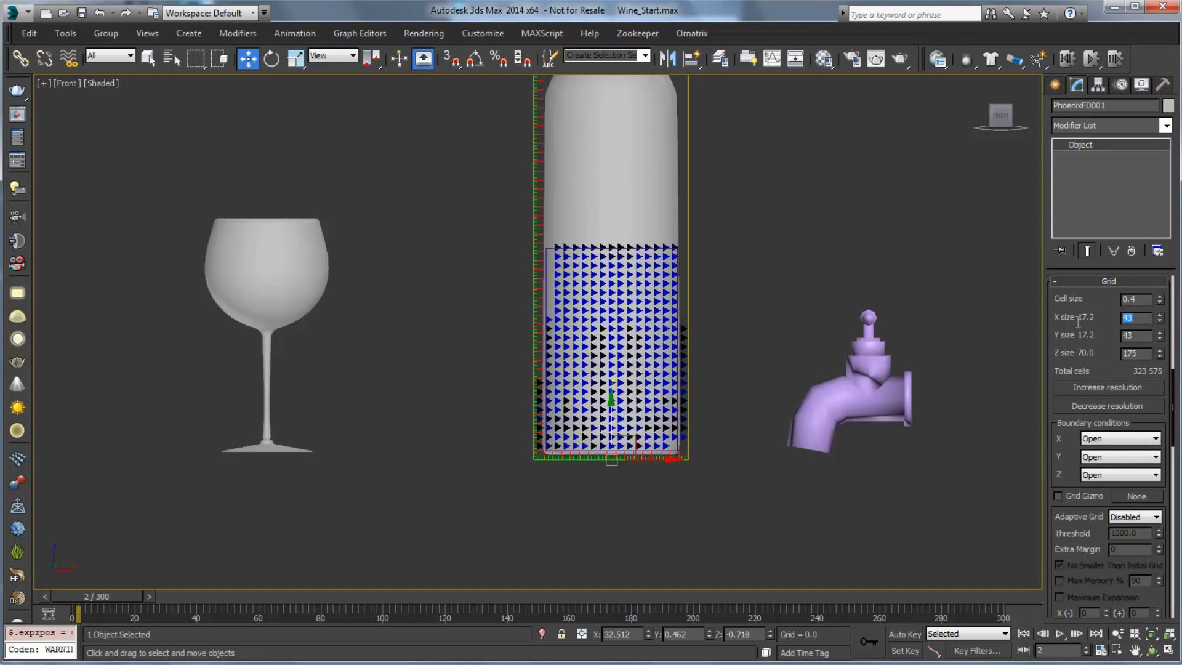
scroll(1105, 434, down, 5)
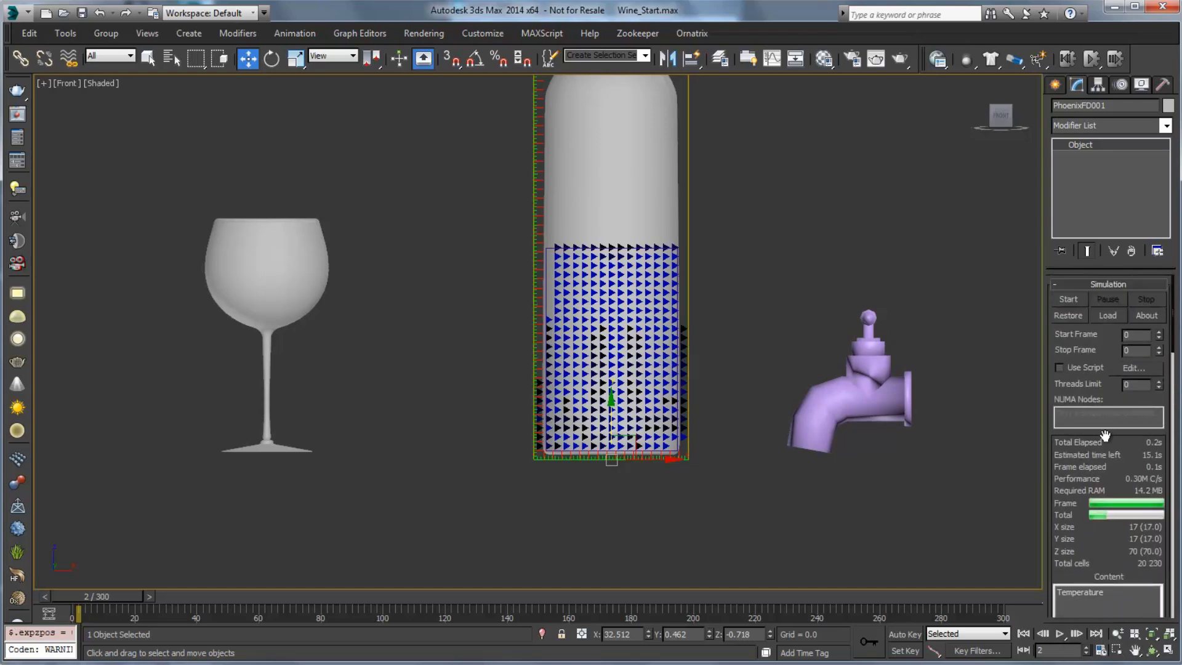
click(1065, 298)
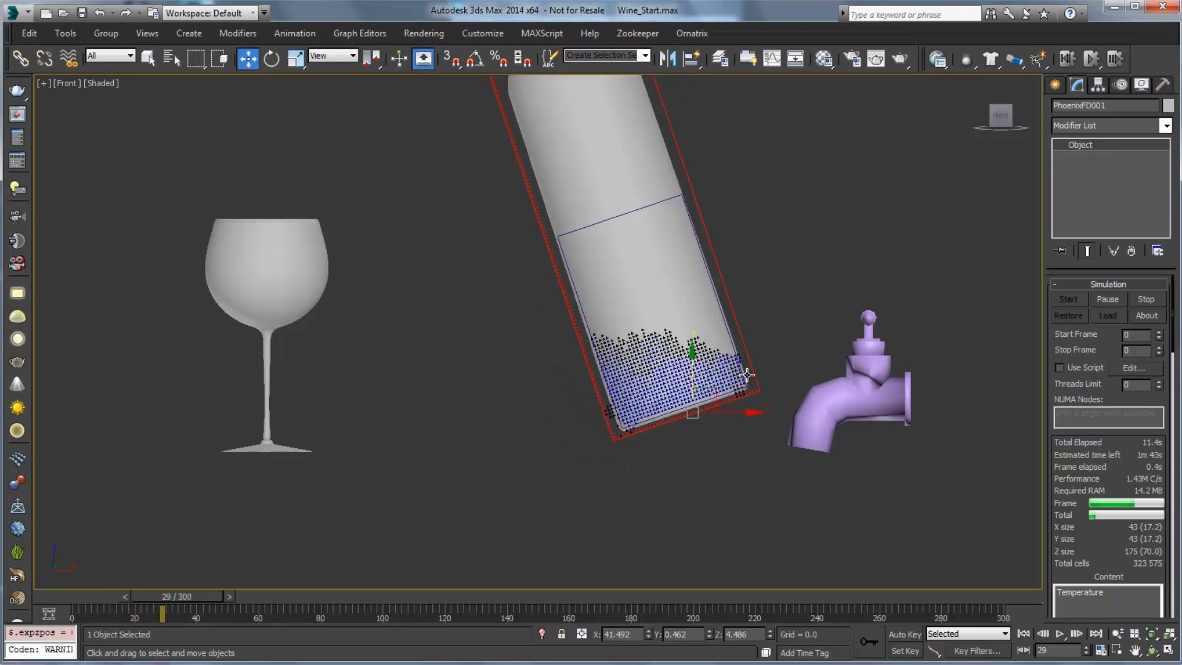
Stop the simulation and set the Dynamics conservation method to Smooth with quality 30.
click(1146, 299)
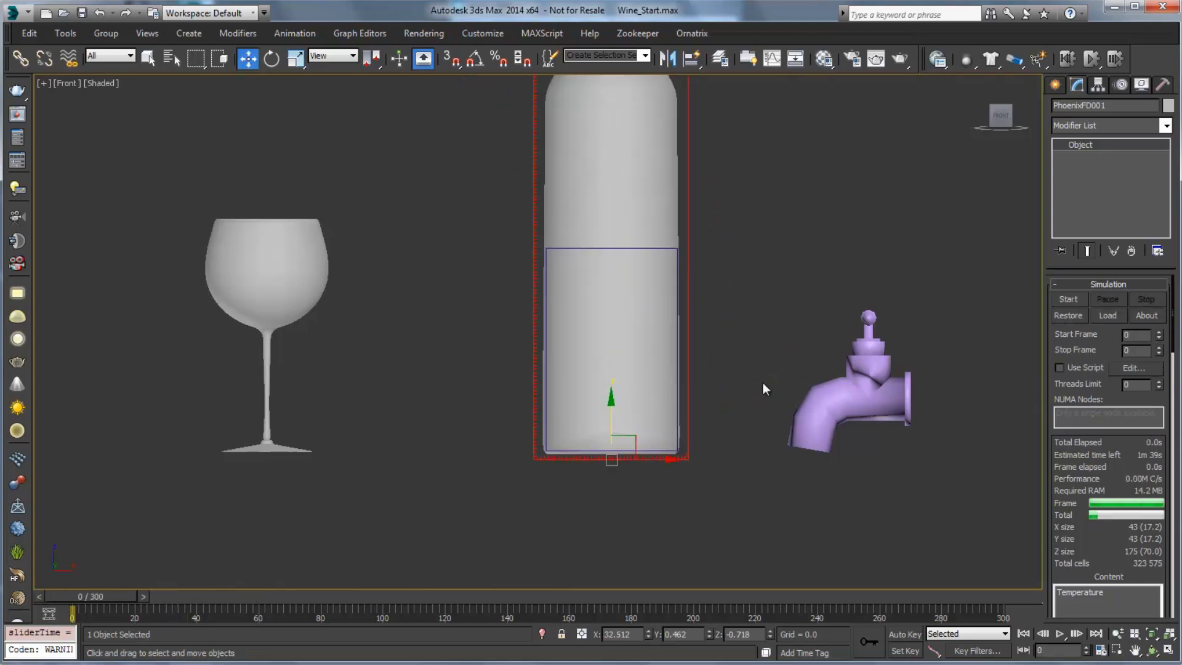
right_click(1075, 387)
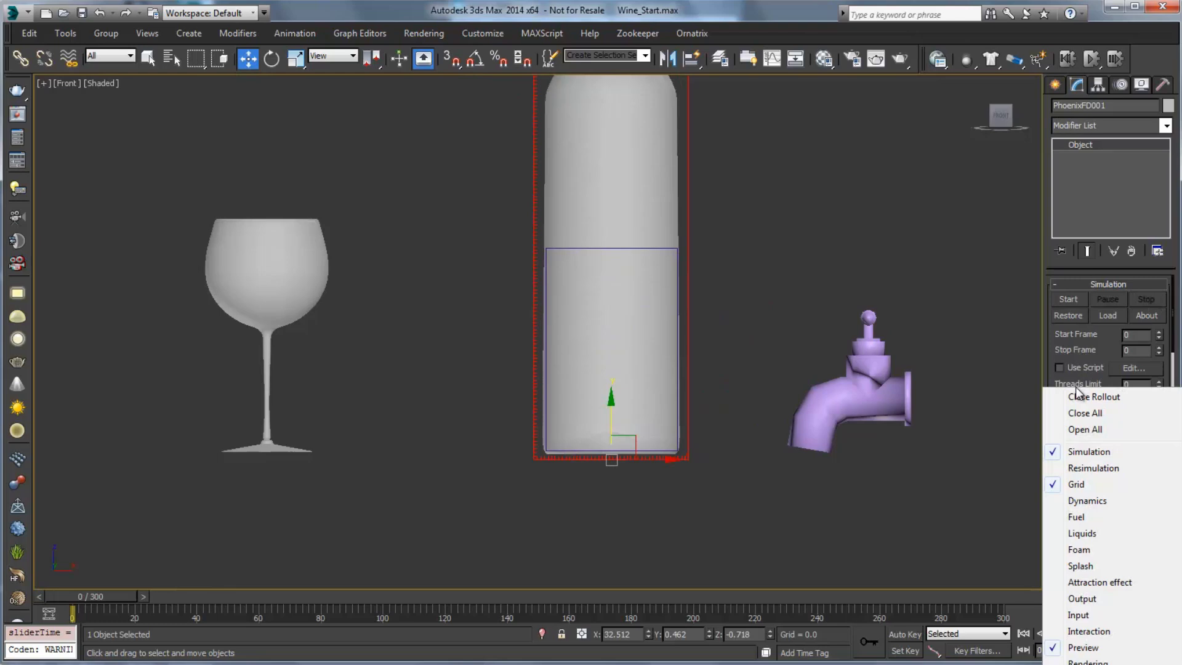
click(1080, 503)
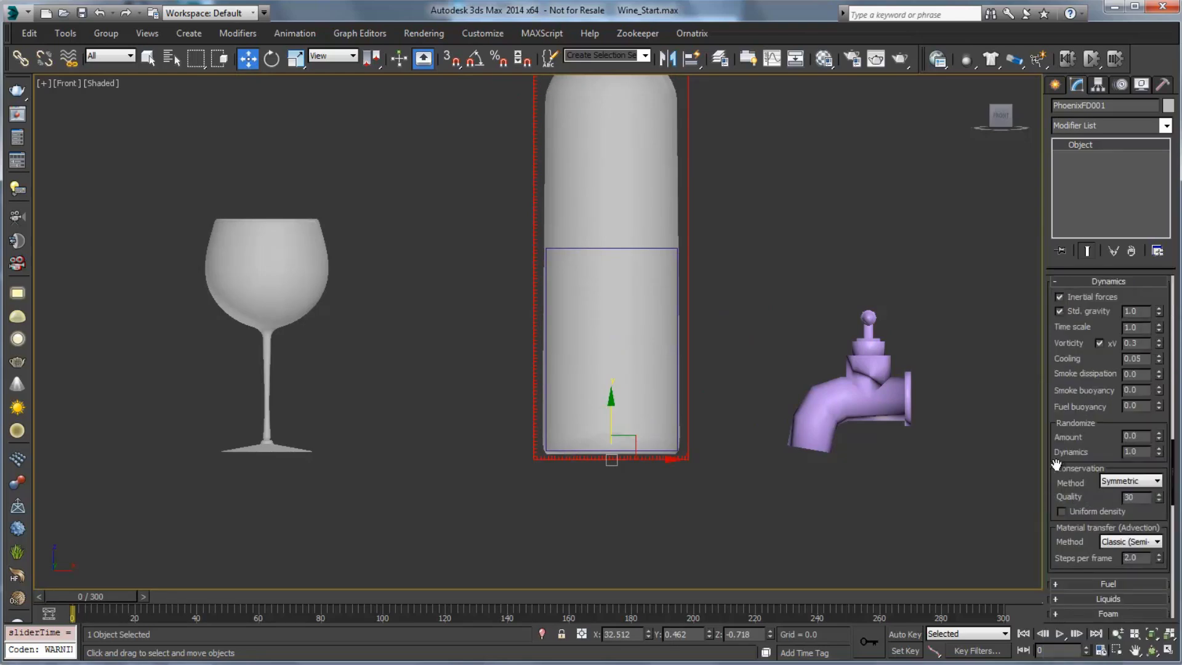
click(1132, 484)
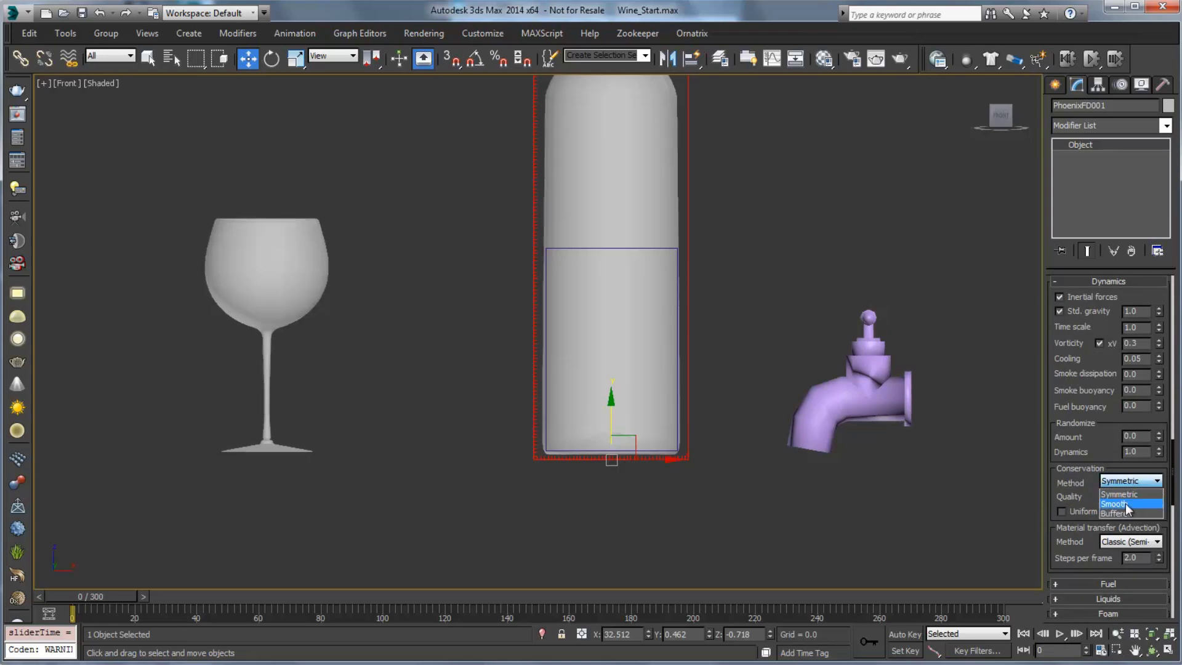
click(1127, 504)
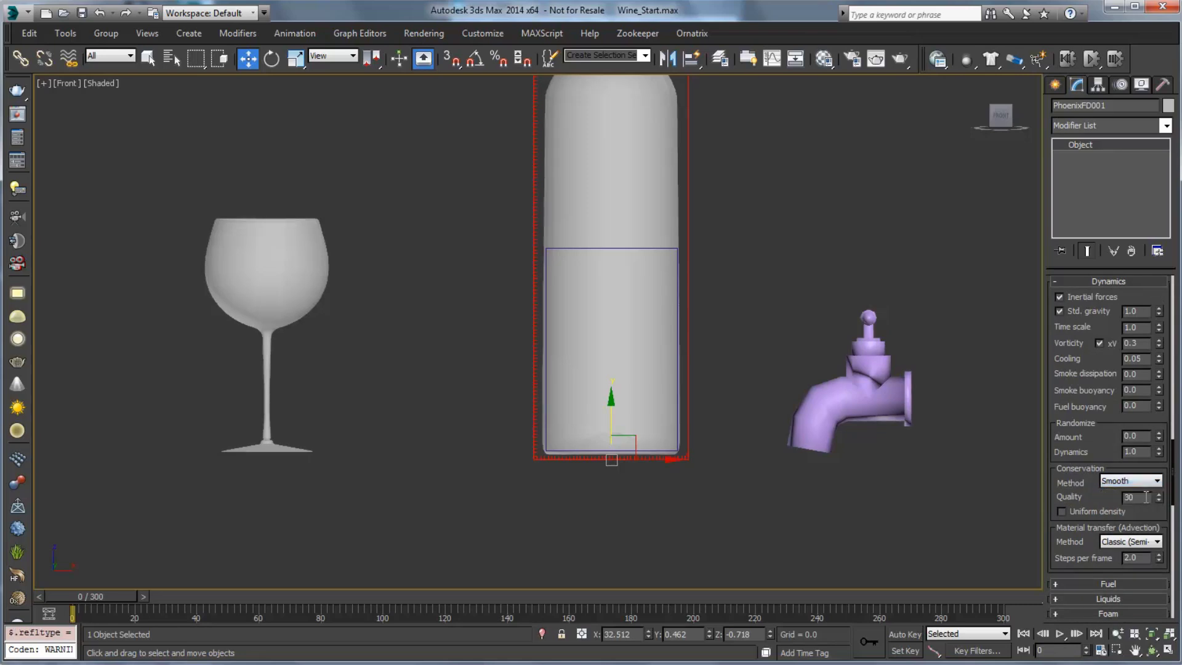
double_click(1146, 497)
scroll(1064, 336, up, 5)
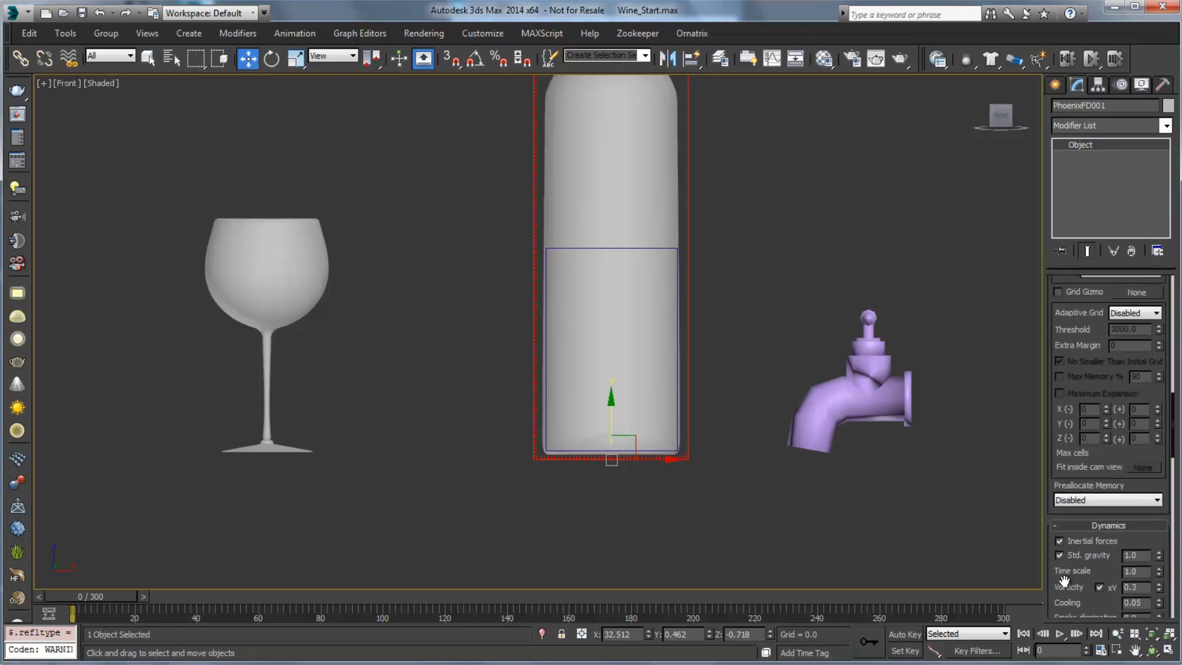
scroll(1074, 301, up, 5)
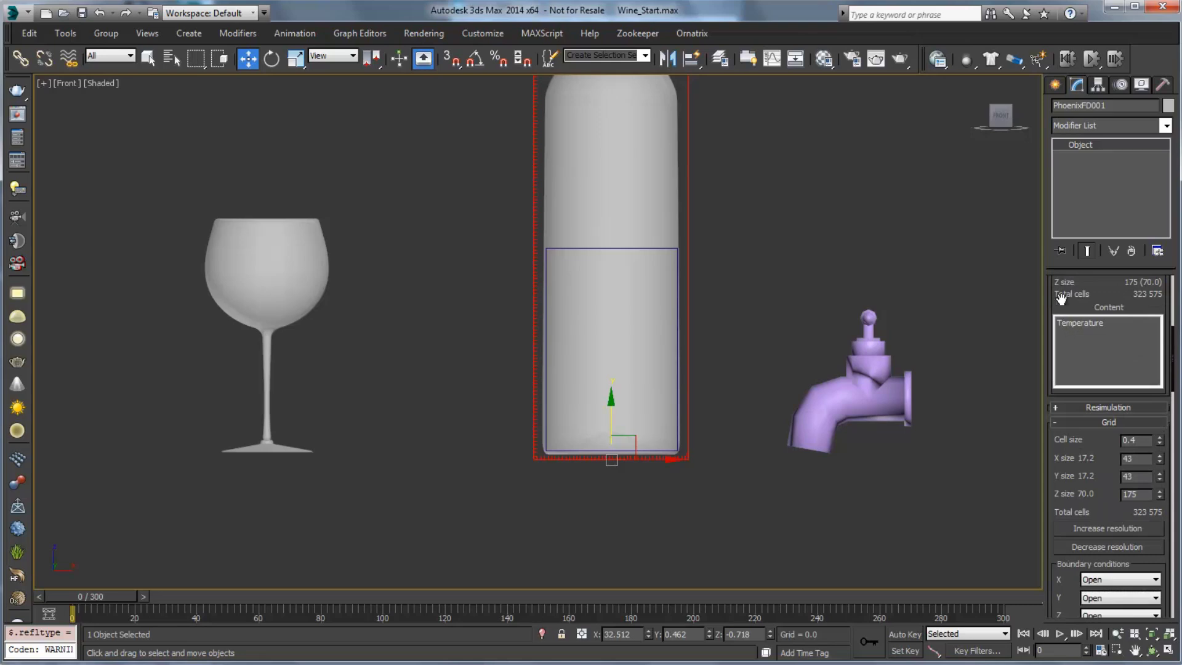
scroll(1061, 296, up, 5)
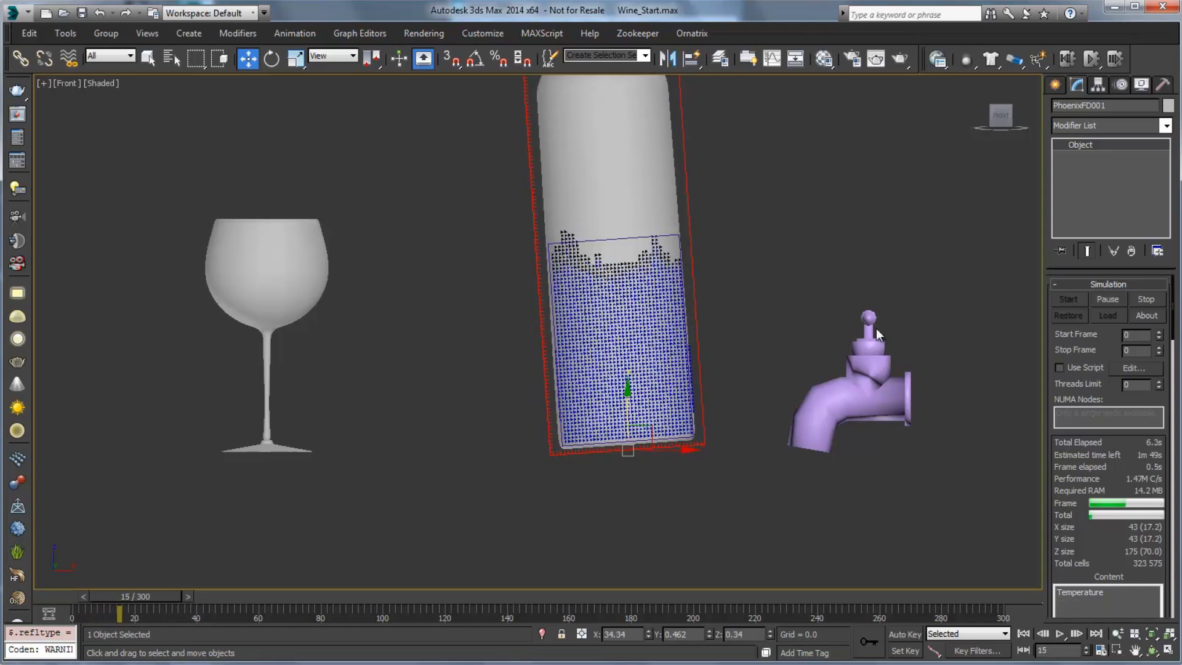
Stop the simulation and maximize the Perspective viewport.
click(1146, 298)
key(alt+w)
click(873, 487)
key(alt+w)
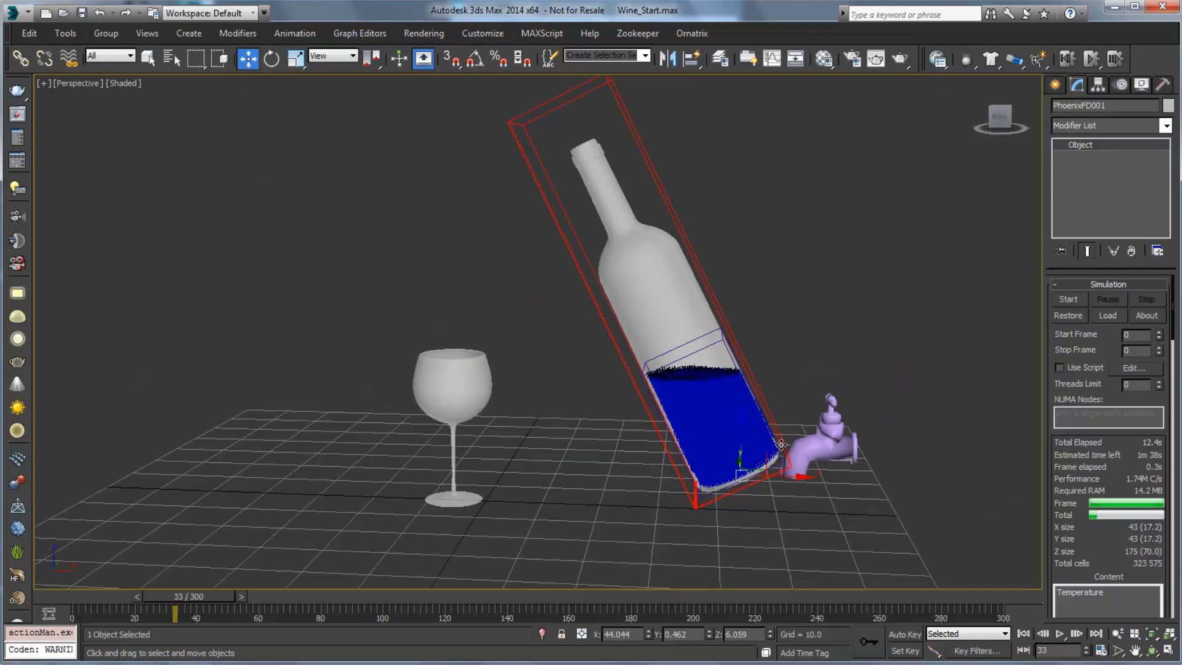
Set the Dynamics material transfer method to Forward transfer.
right_click(1073, 490)
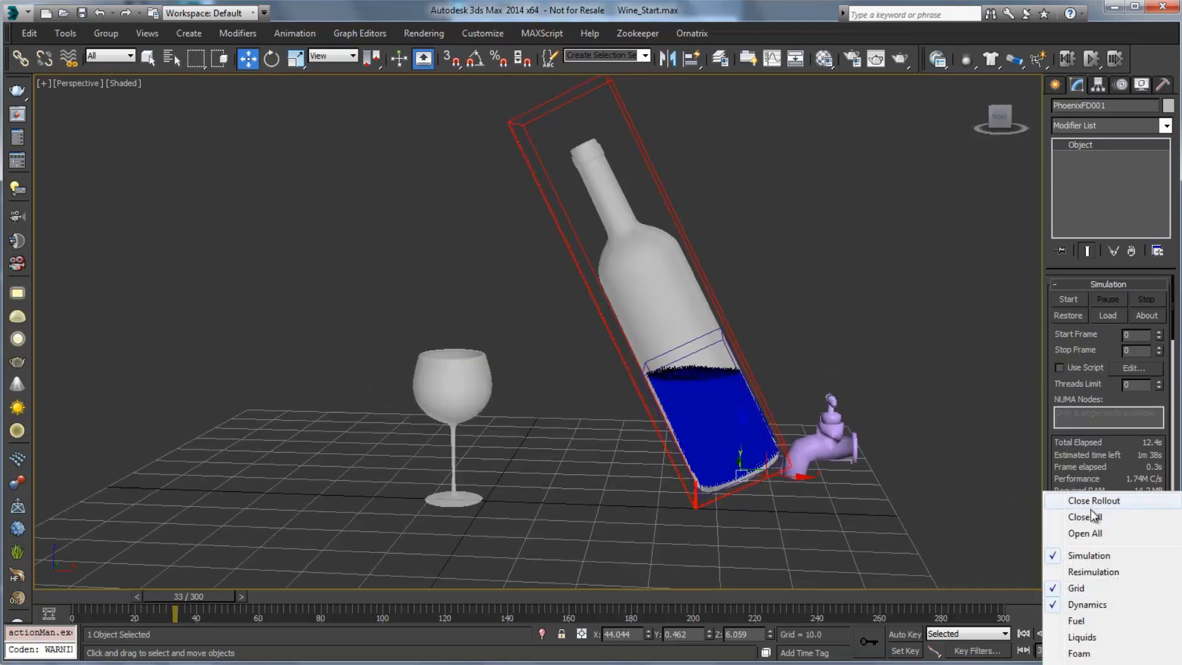
click(1095, 605)
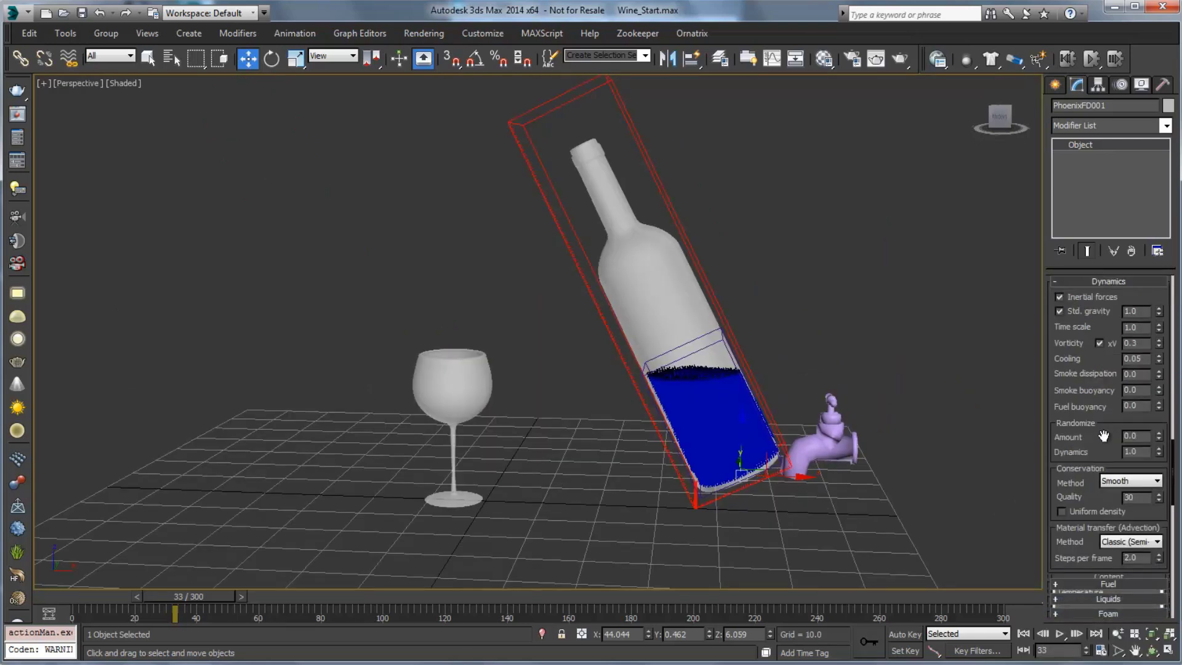
drag(1080, 479, 1075, 434)
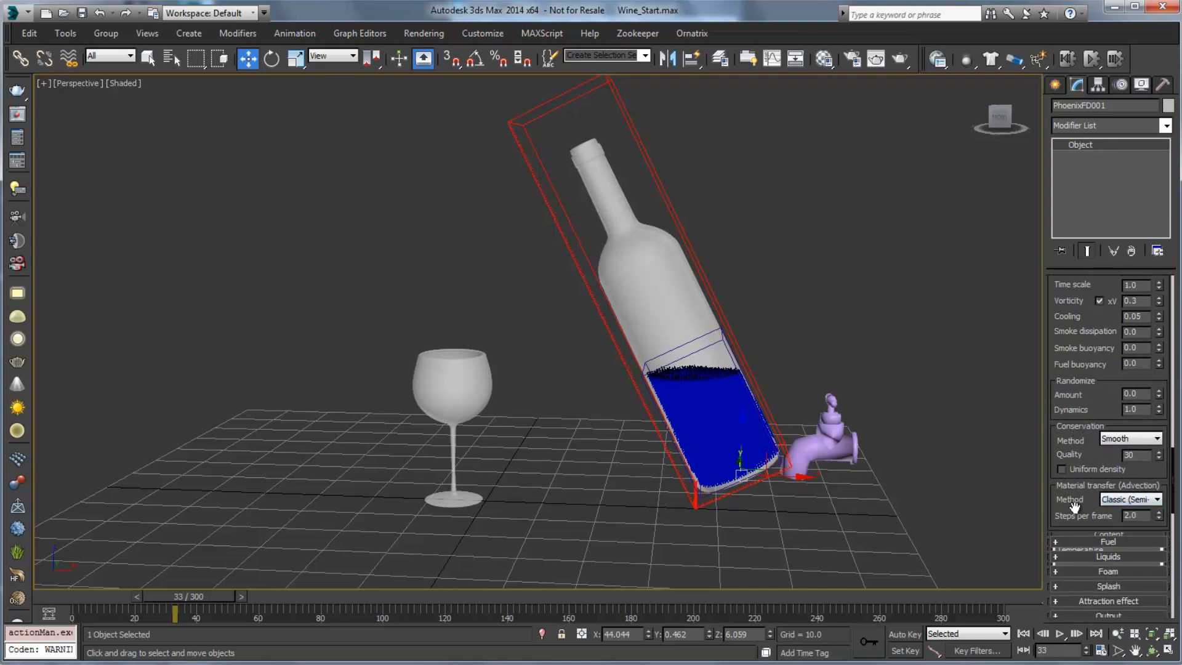
click(1140, 501)
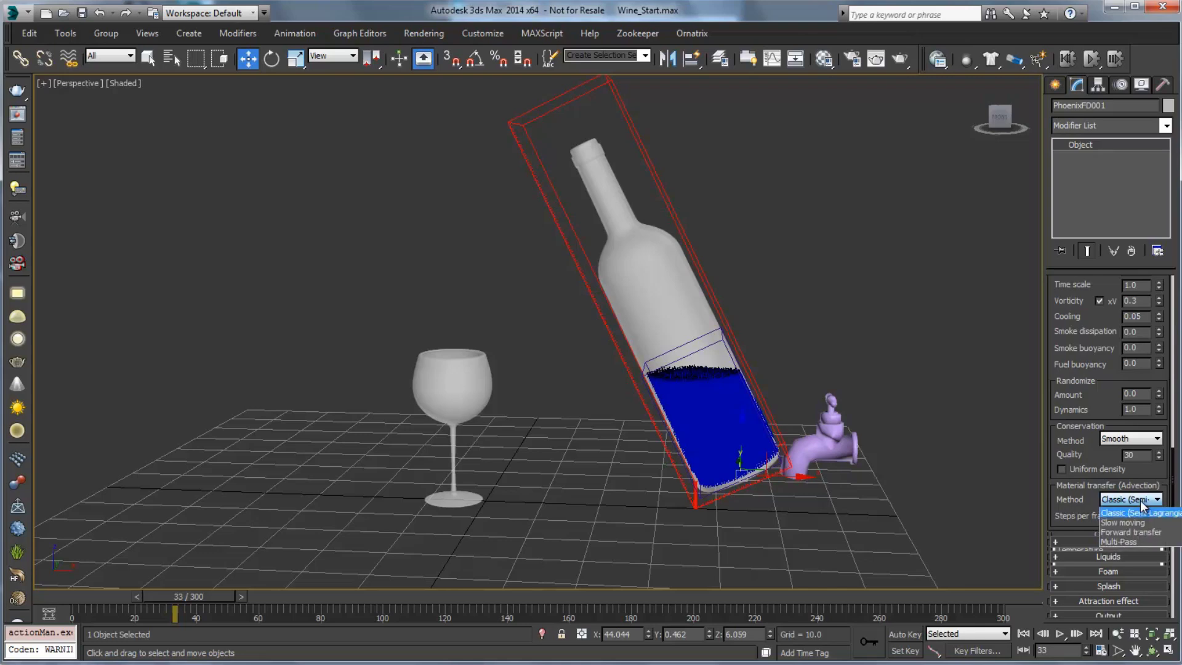
click(1131, 532)
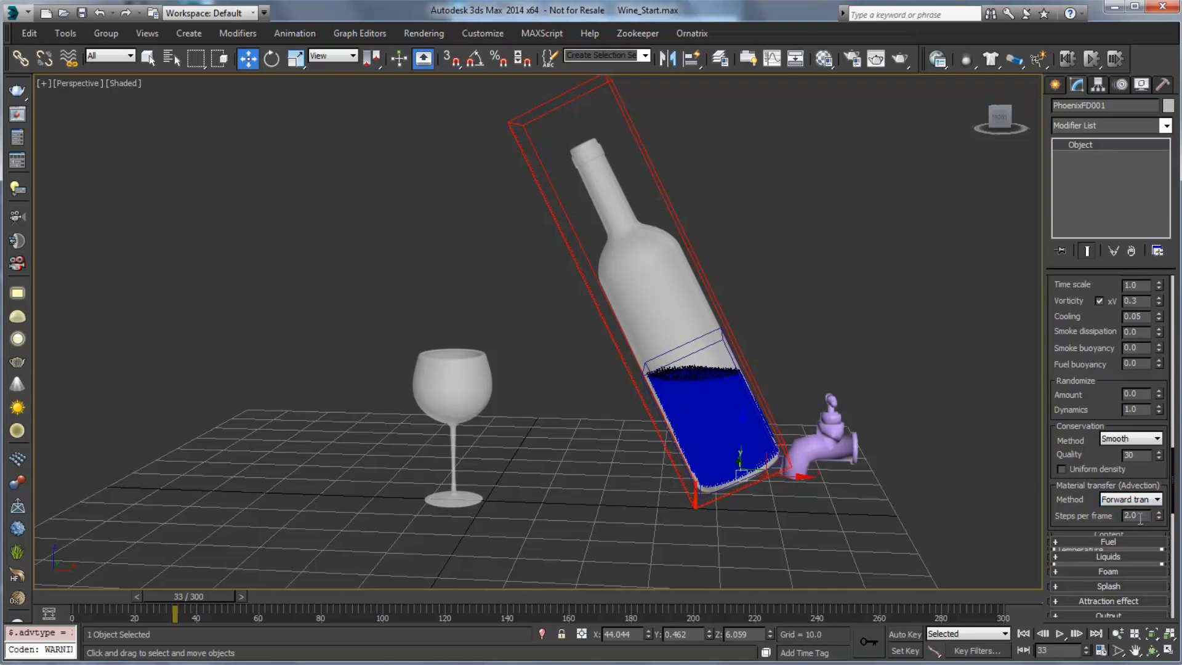
Enable Strong surface mode in the Liquids settings.
scroll(1095, 373, up, 5)
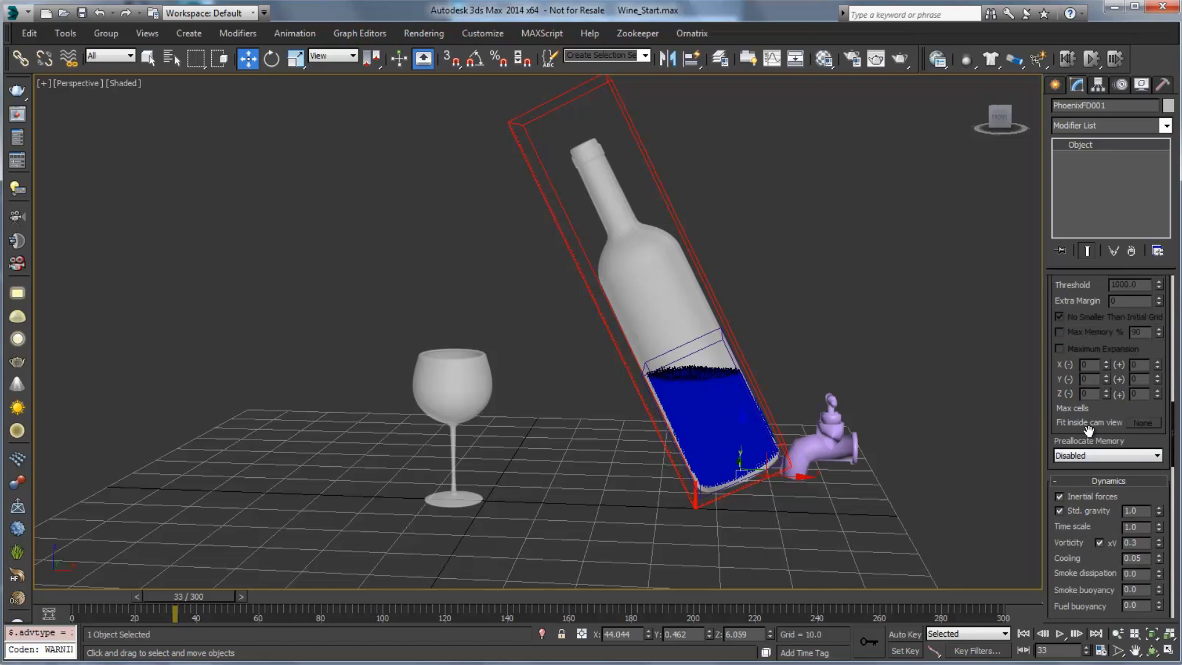
right_click(1088, 431)
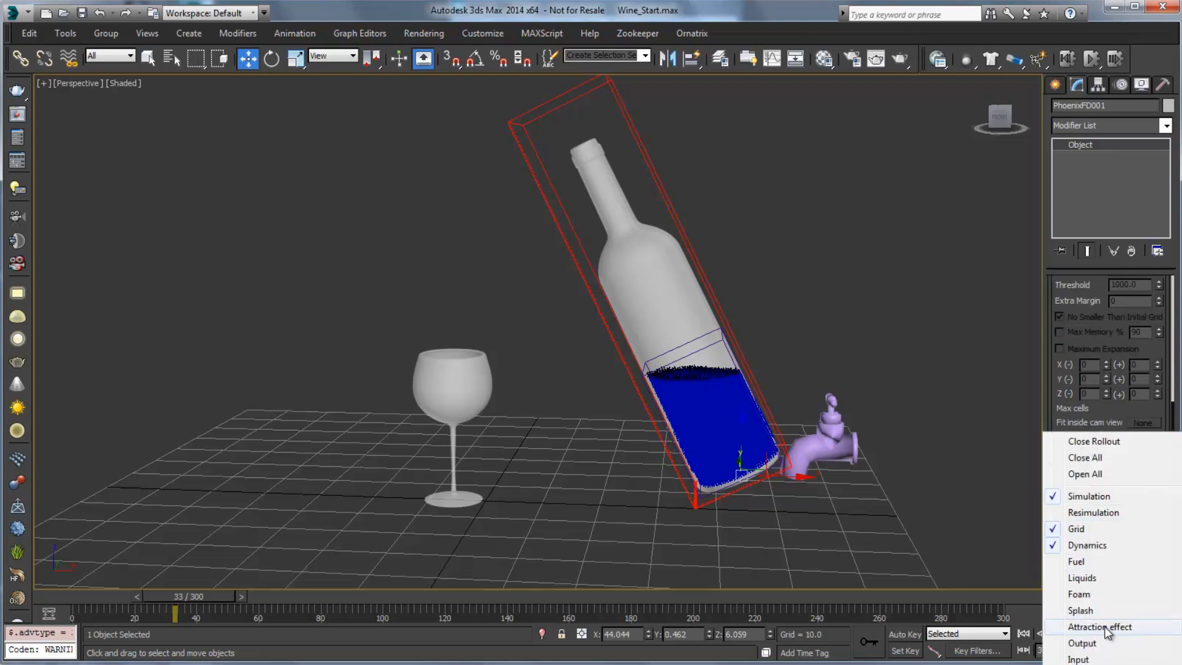
click(1099, 577)
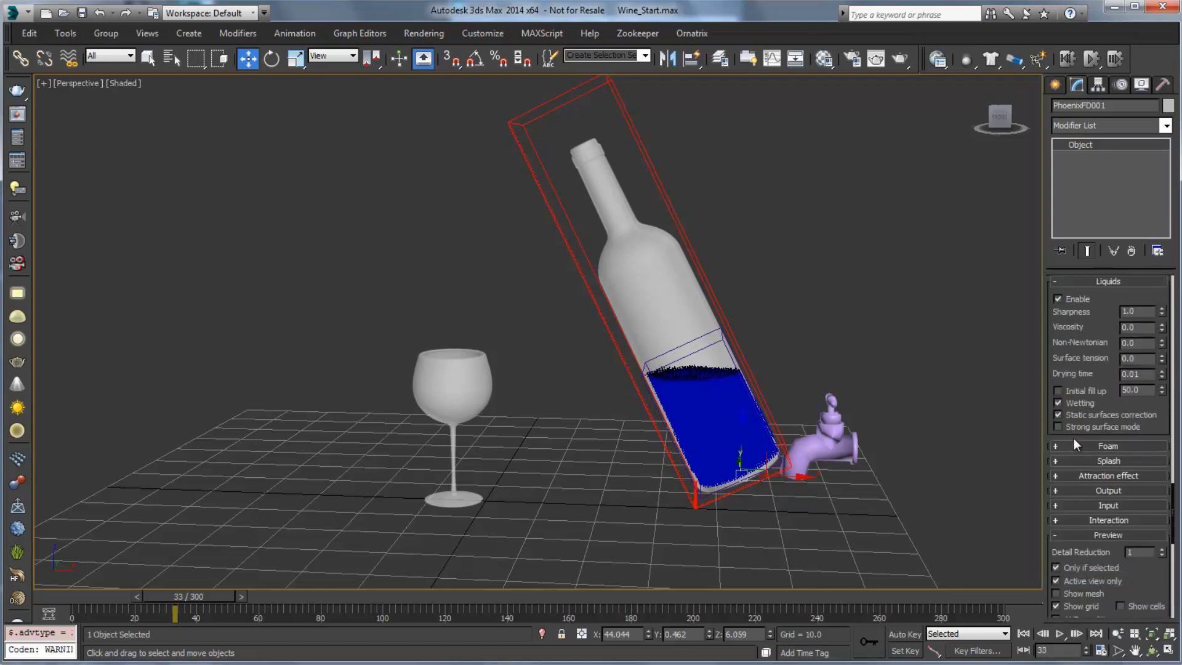
click(1099, 429)
right_click(1088, 354)
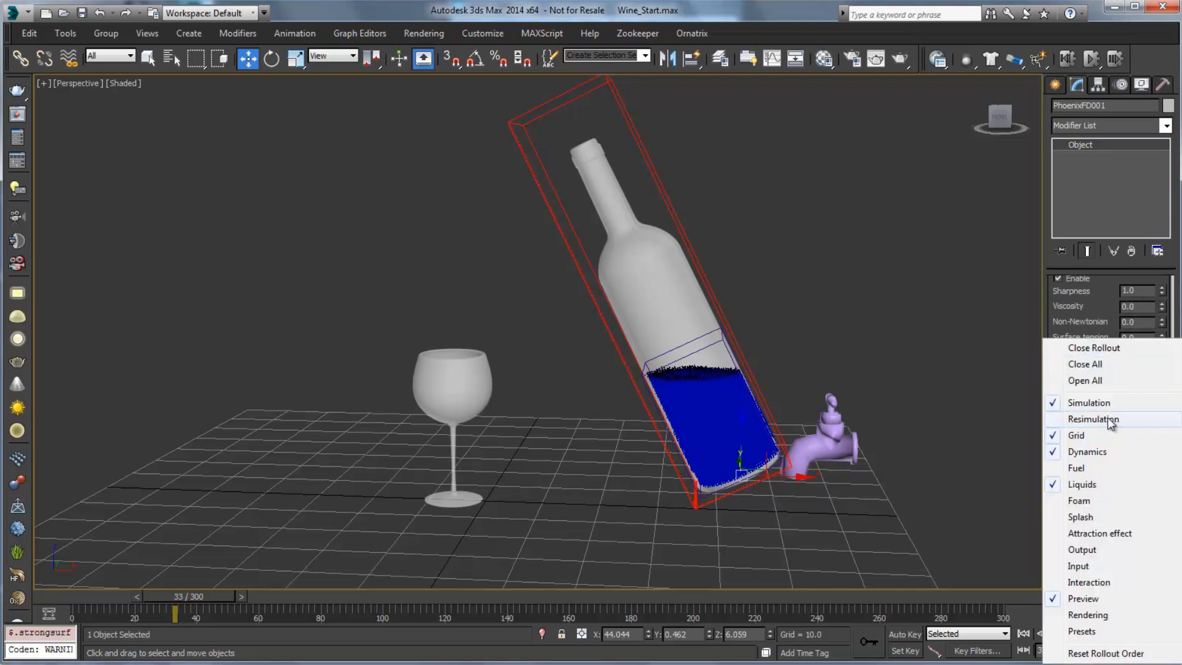
click(1088, 403)
Test-run the simulation to frame 42, then set Dynamics steps per frame to 8.
click(1067, 298)
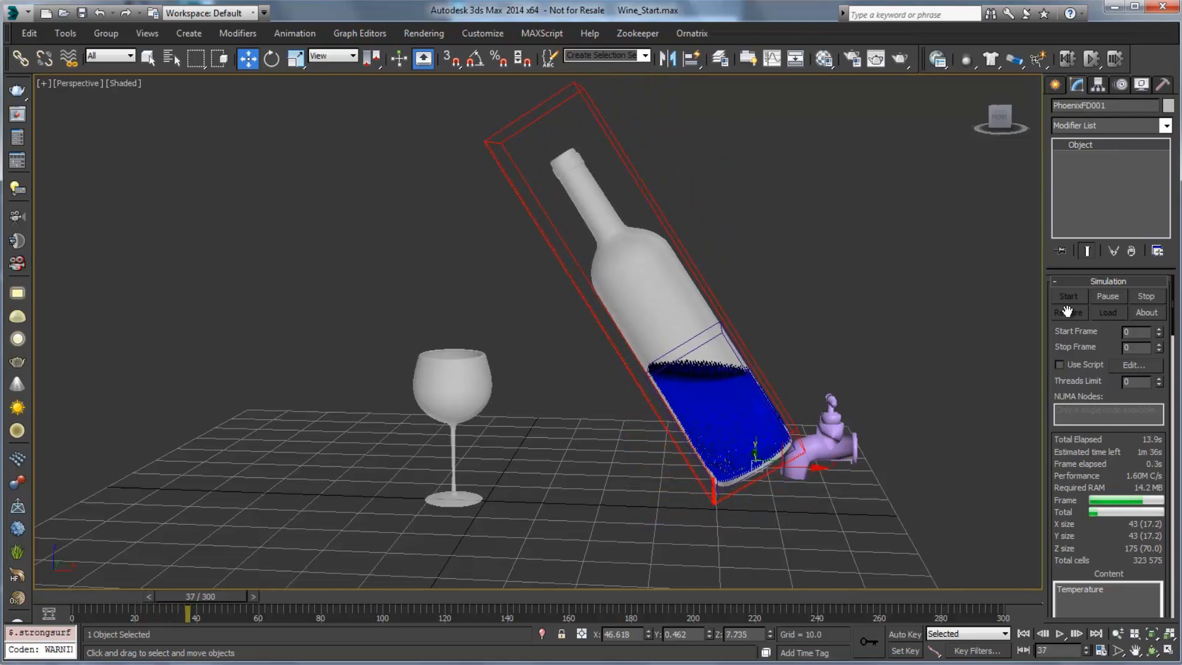
click(1147, 296)
drag(1081, 472, 1082, 381)
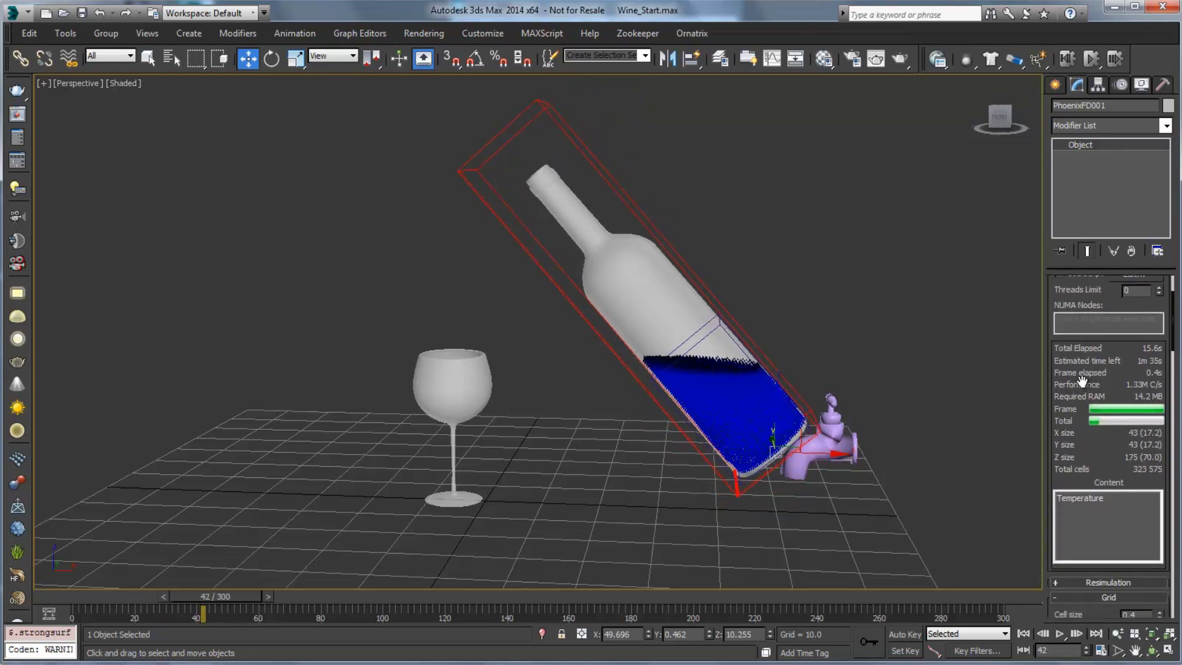
right_click(1081, 380)
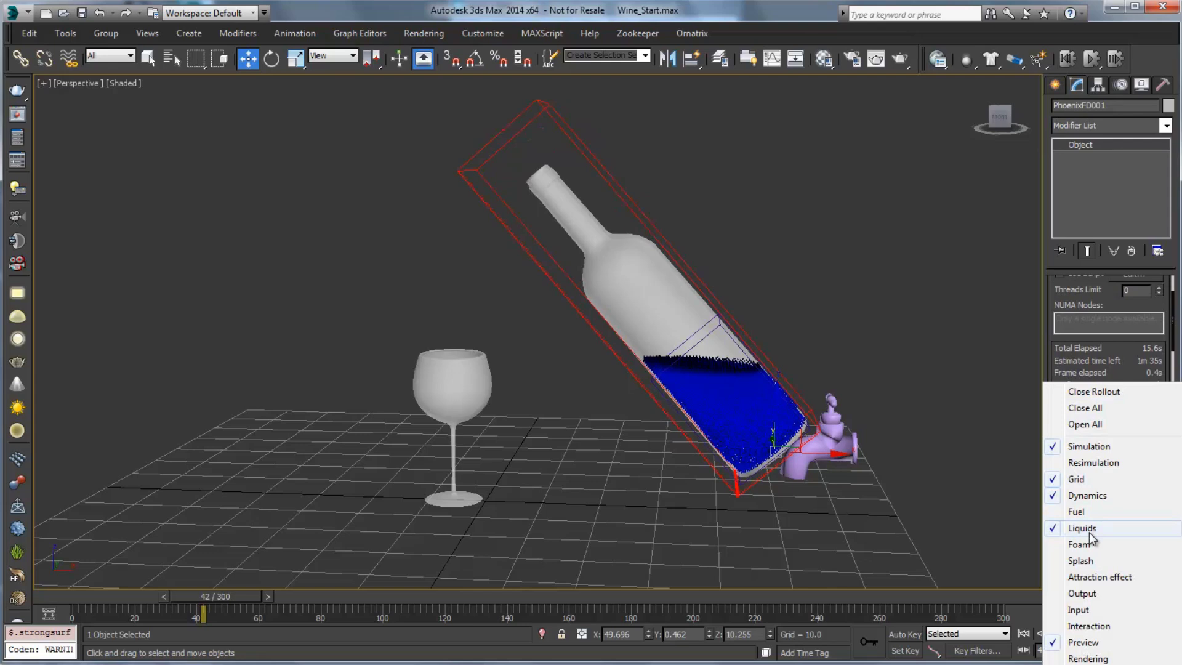
click(1087, 495)
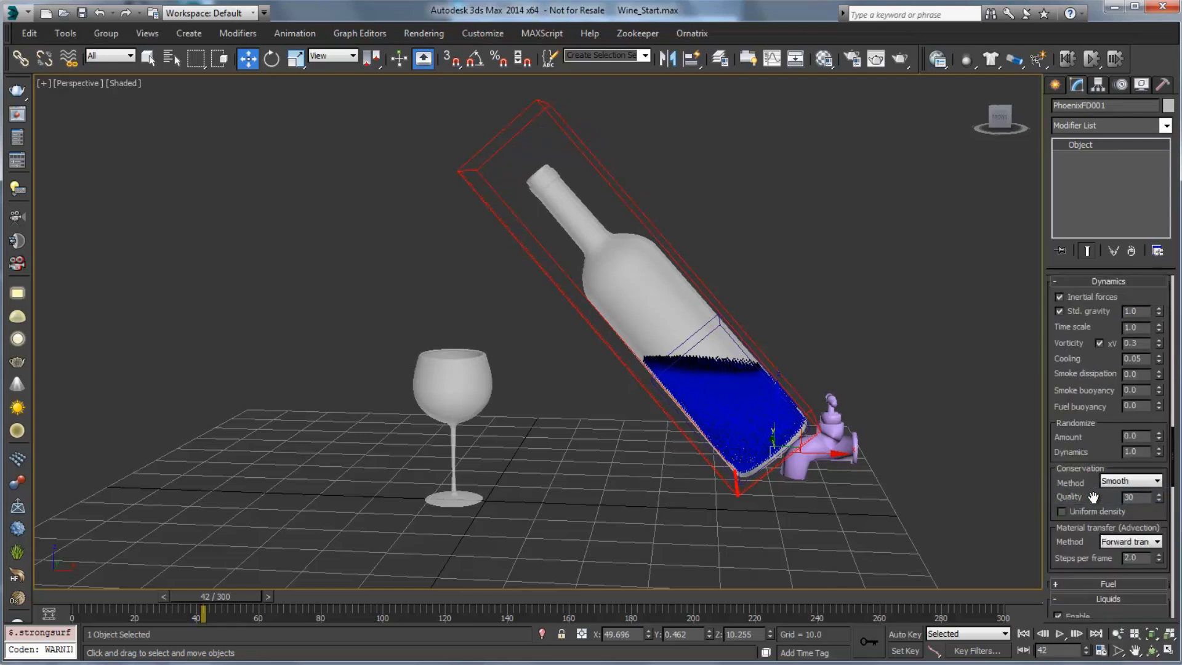
double_click(1140, 558)
text(8)
key(Return)
Turn off Vorticity xV in the Dynamics settings.
drag(1070, 429, 1067, 452)
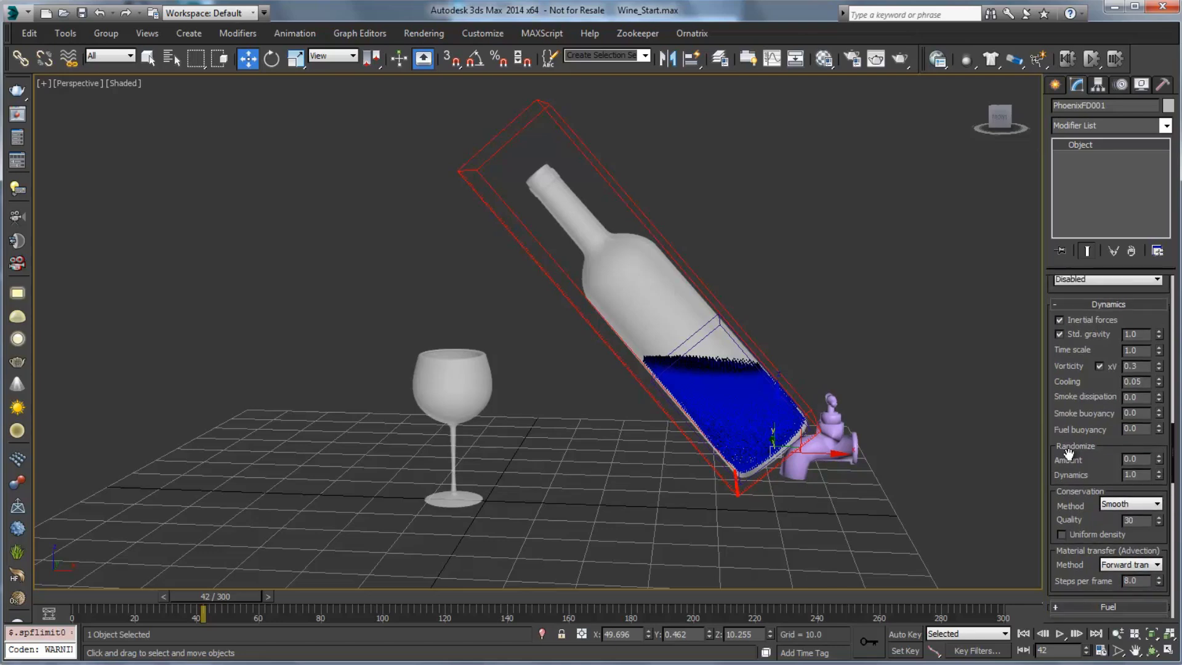
click(1099, 367)
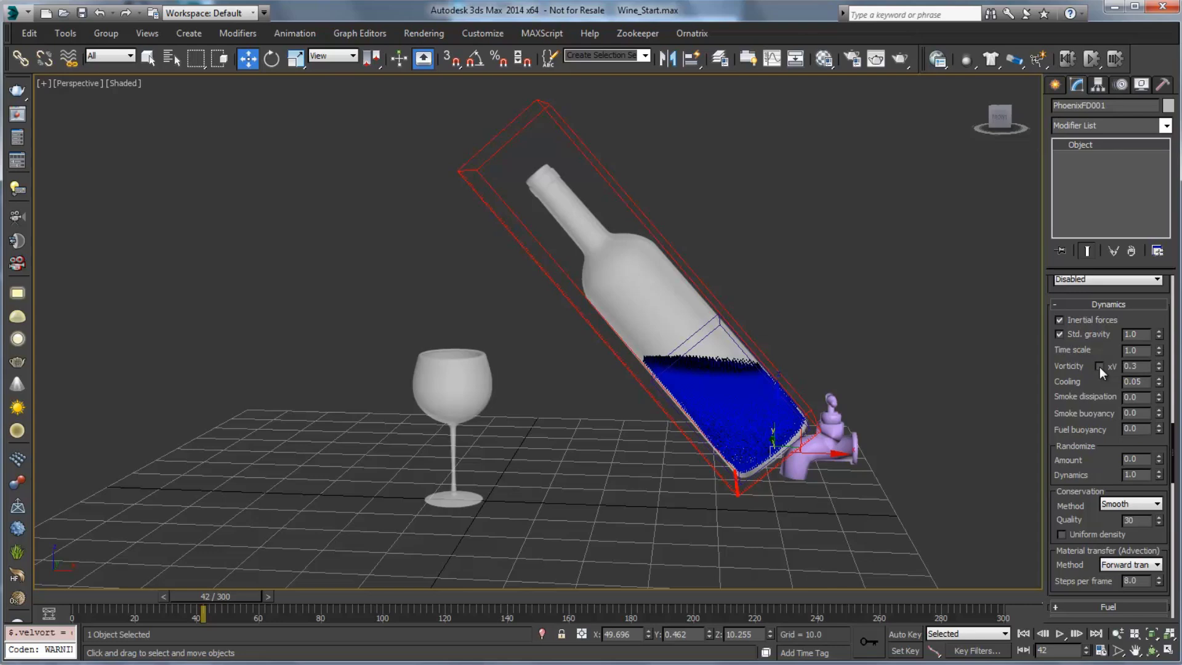
scroll(1069, 372, up, 5)
right_click(1069, 374)
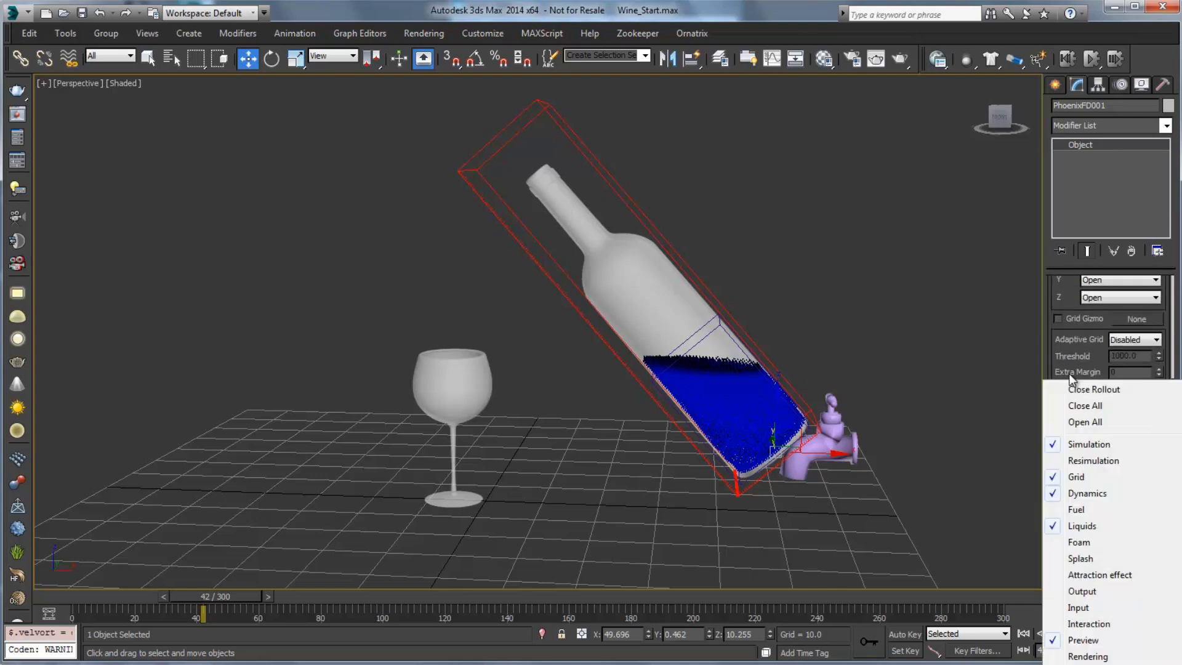
click(1069, 376)
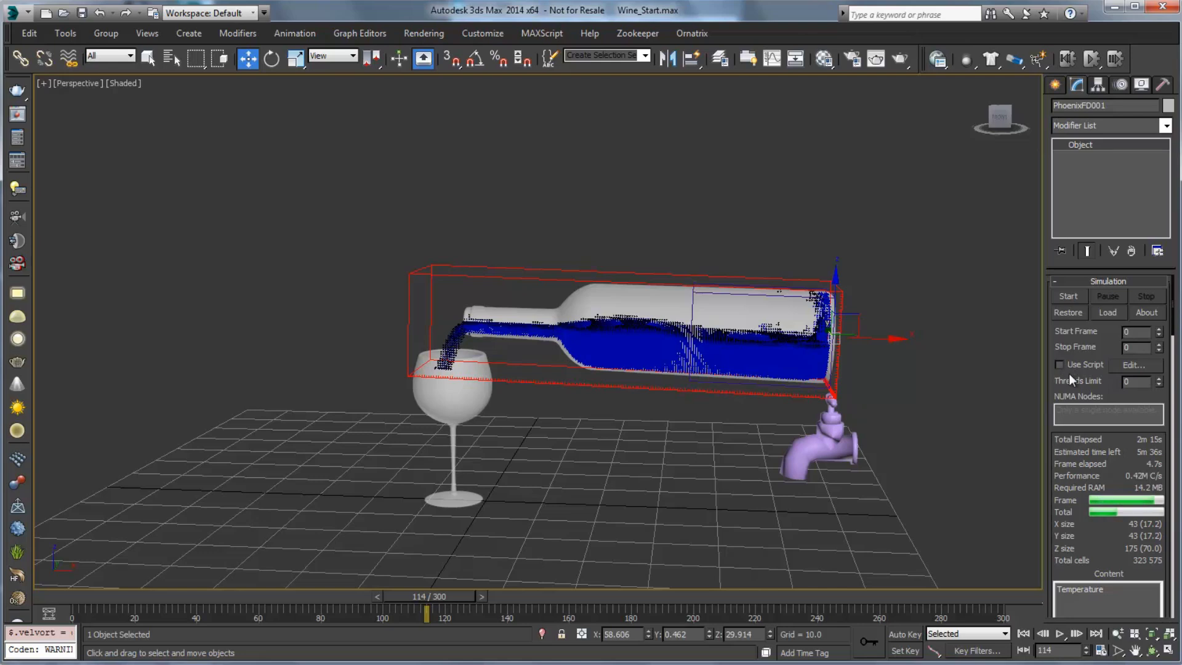
Scrub the time slider back to an earlier frame of the cached pour.
drag(429, 596, 392, 596)
Orbit around the bottle and glass and turn on Show mesh in the Preview settings.
key(w)
scroll(573, 344, up, 8)
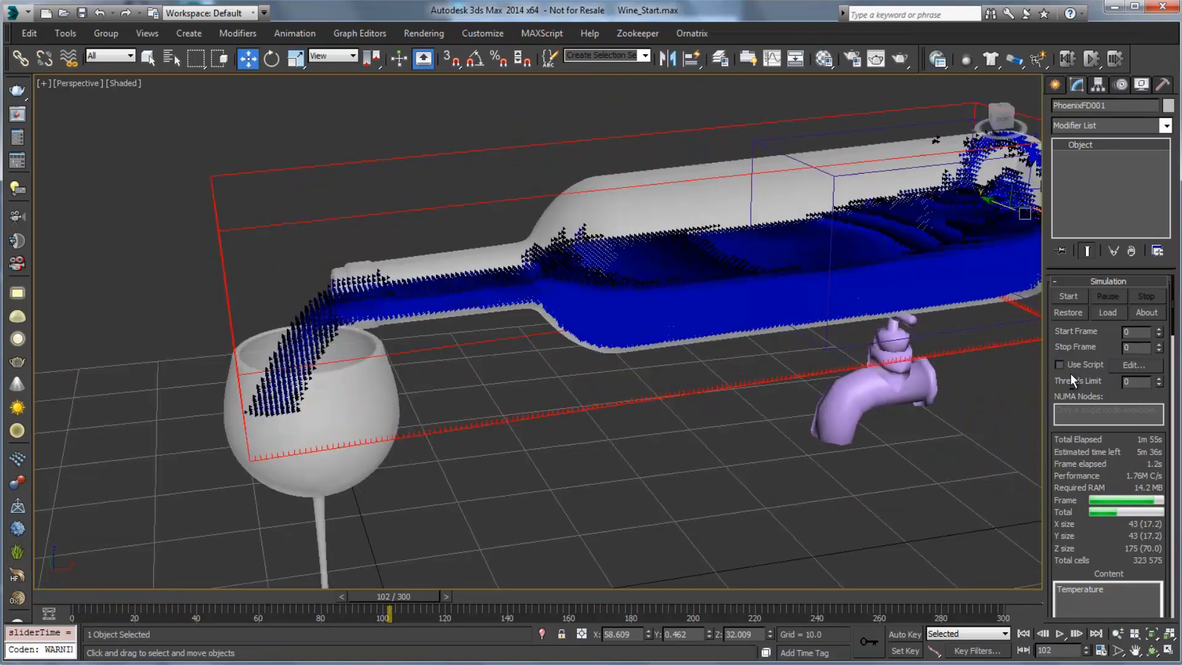
alt+middle_drag(554, 345, 504, 345)
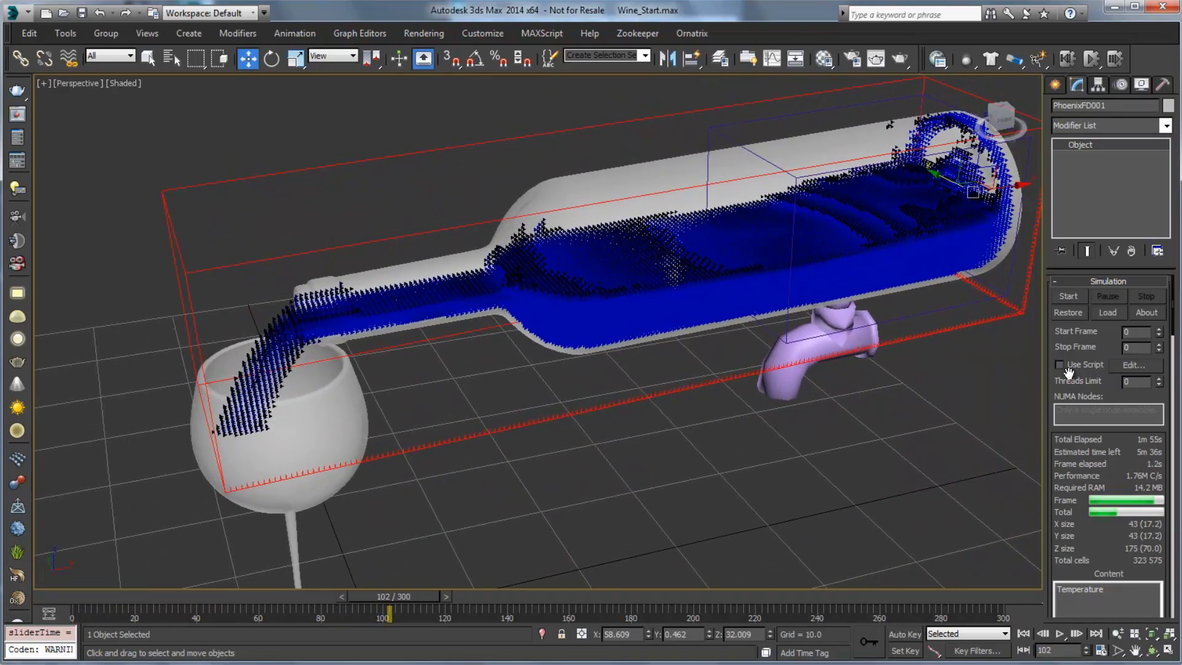
right_click(1069, 373)
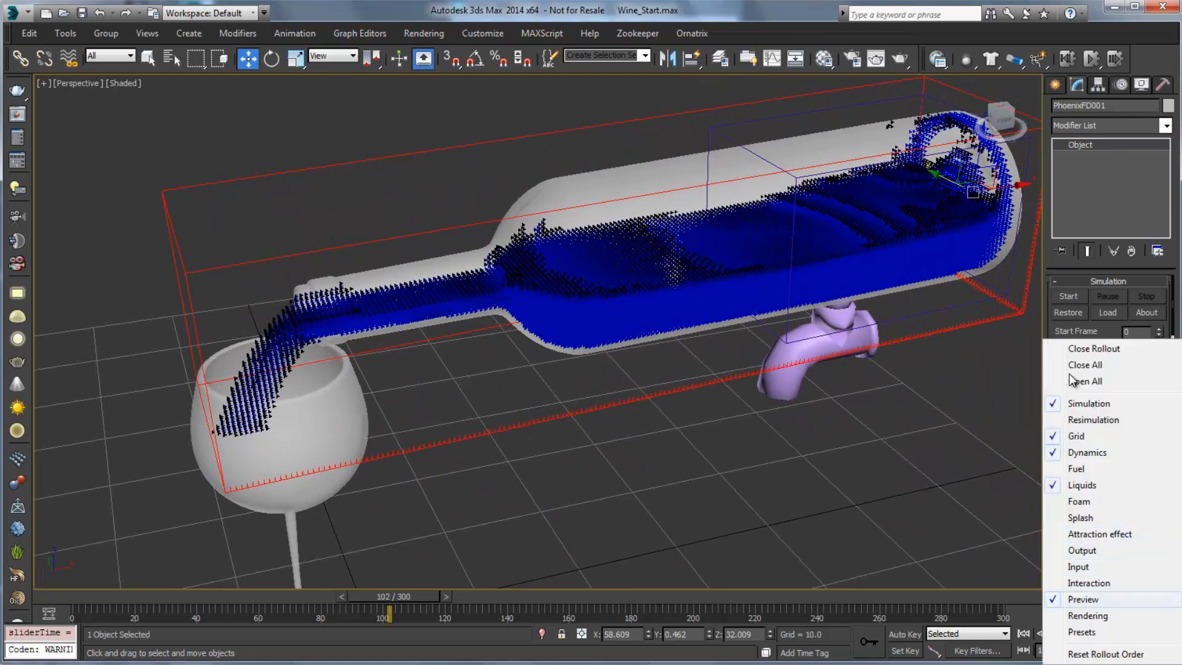
click(1083, 599)
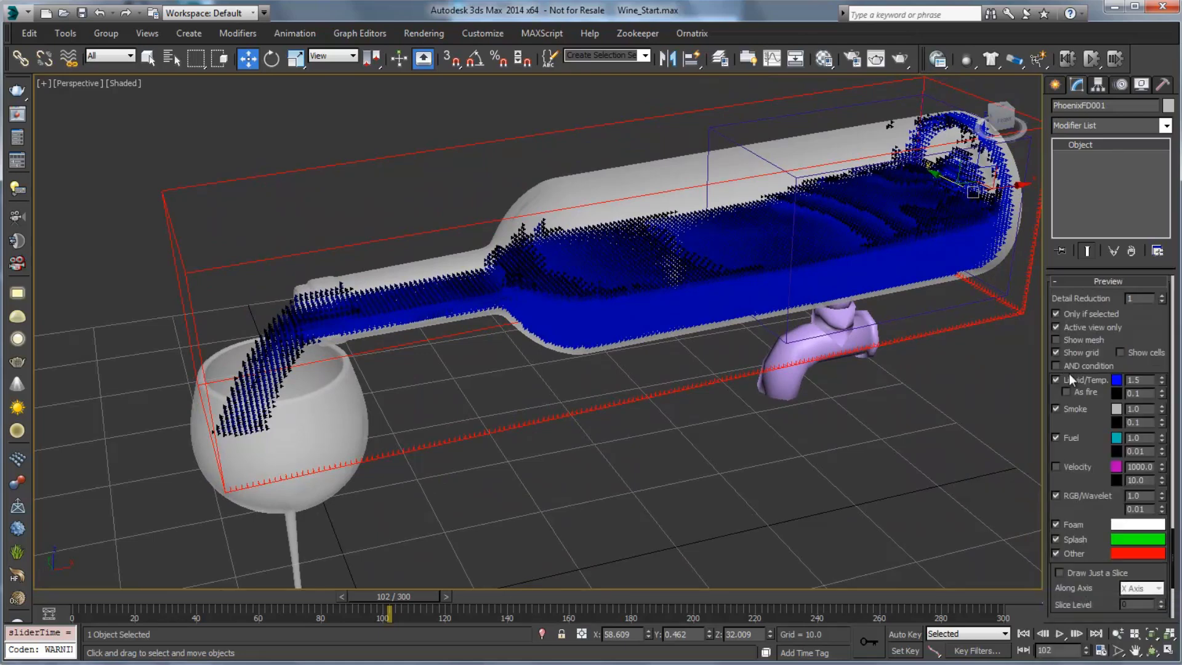
click(1055, 340)
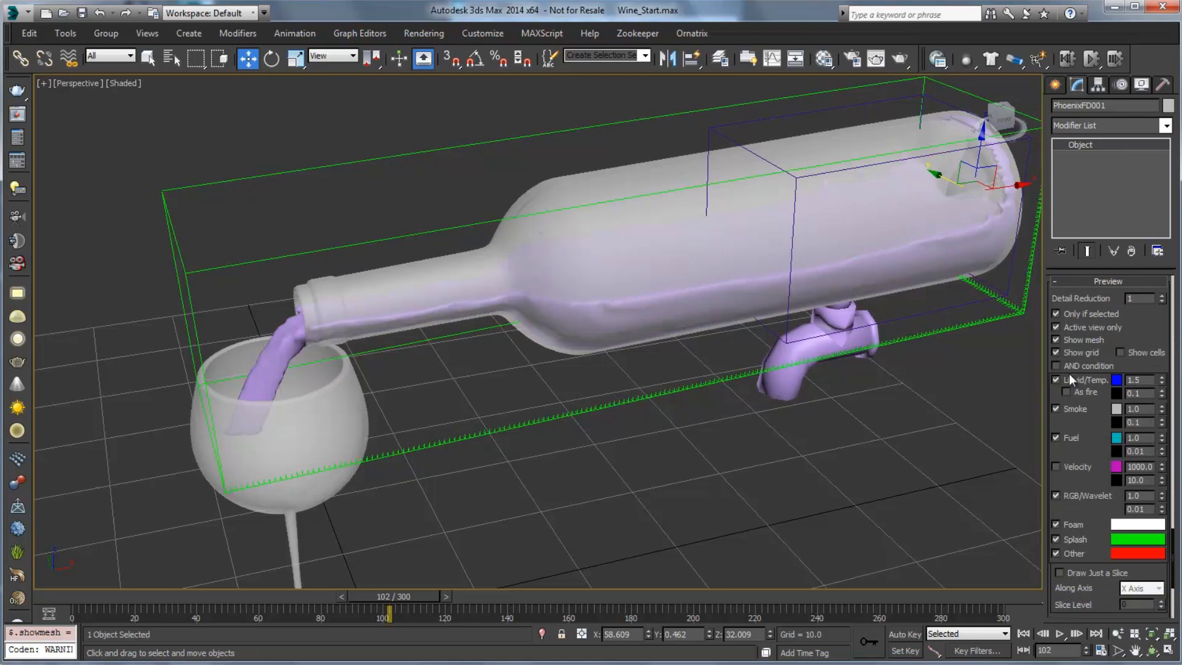
Isolate the liquid mesh, play through the pour, then return to particle preview.
key(alt+q)
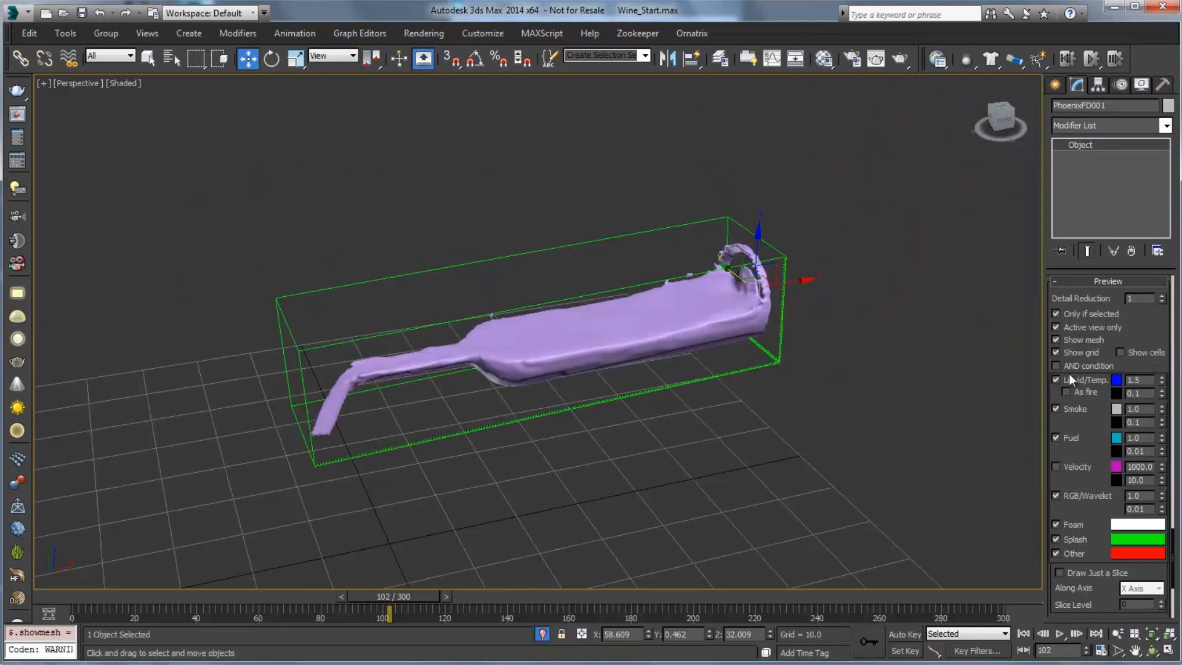
drag(394, 596, 180, 596)
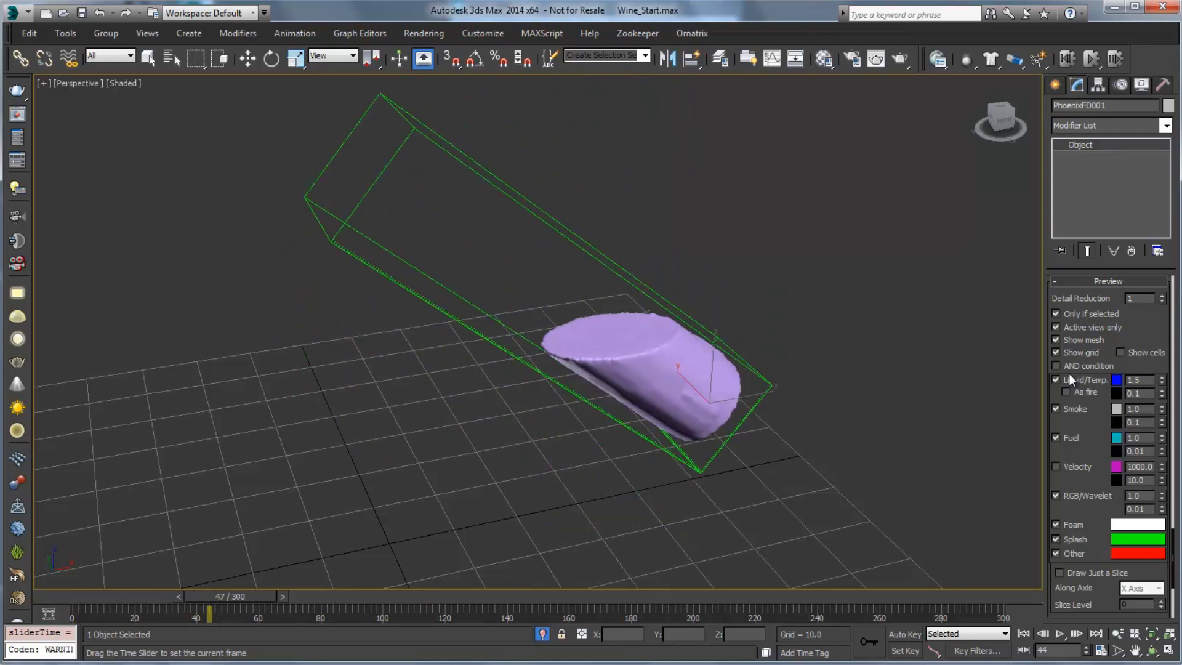
key(slash)
key(w)
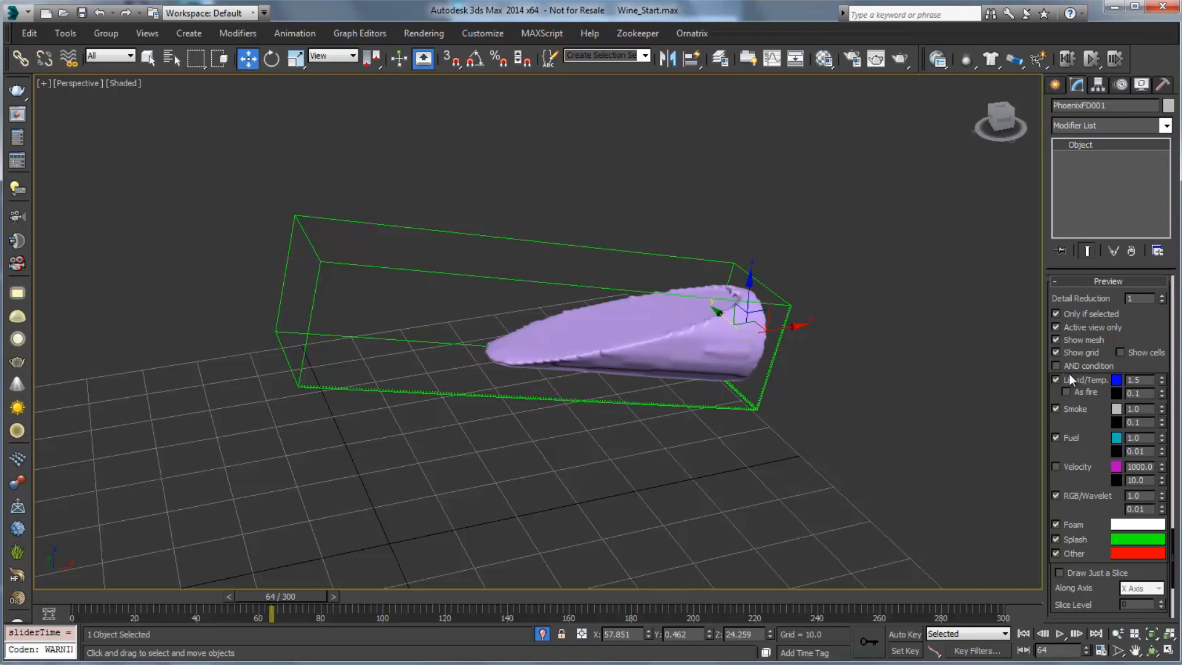
key(Home)
key(/)
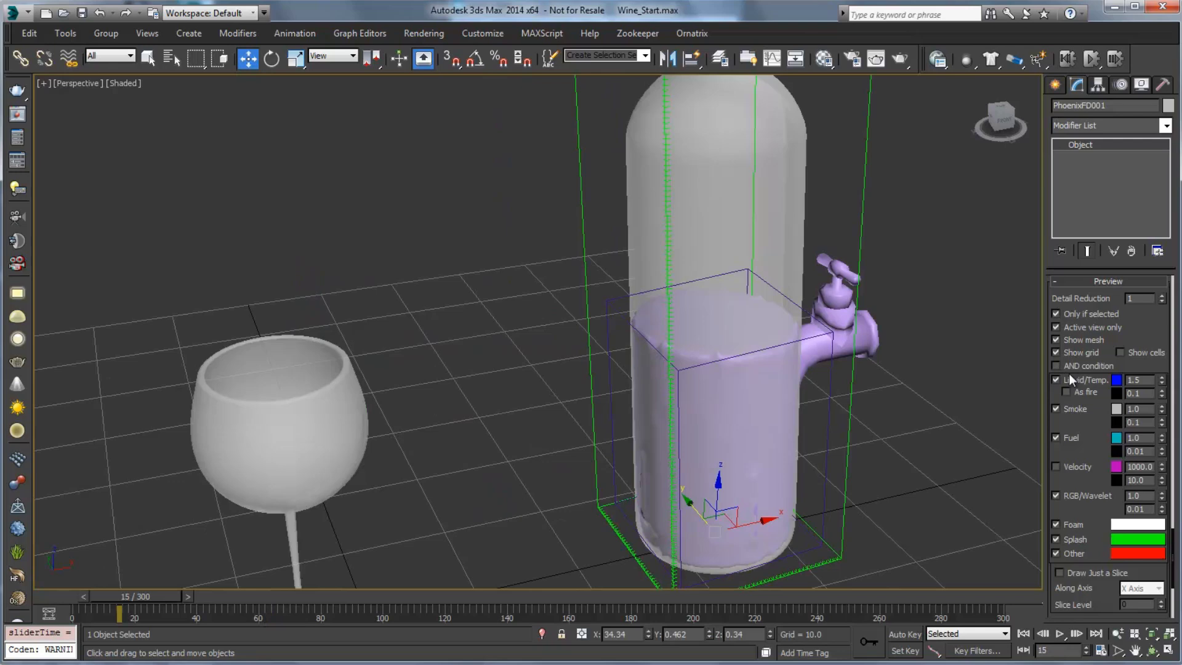
click(1056, 340)
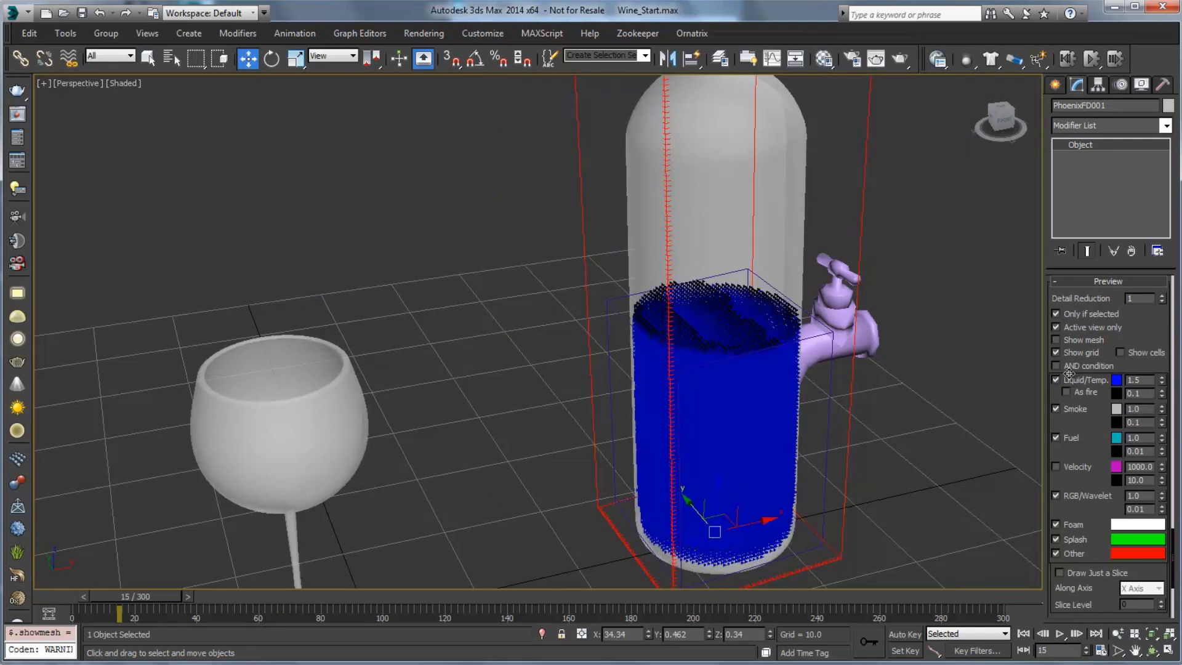
Scroll the command panel to the Grid rollout showing cell size 0.4.
scroll(1068, 372, up, 5)
scroll(1068, 372, down, 5)
scroll(1068, 372, up, 5)
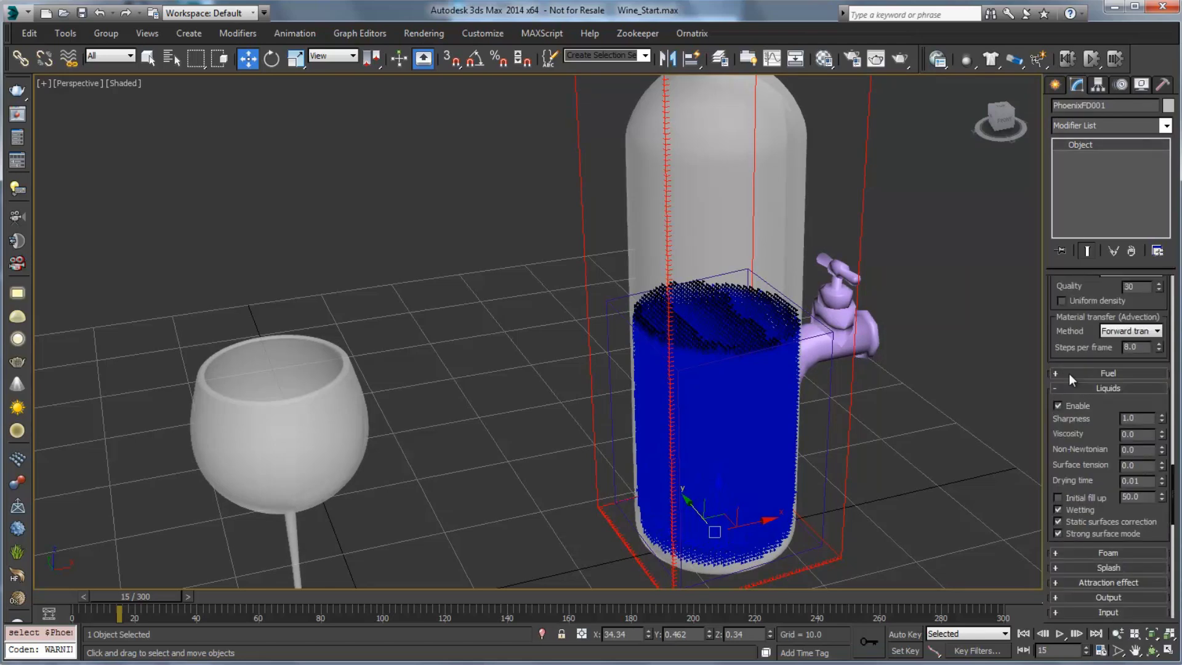
scroll(1069, 375, up, 5)
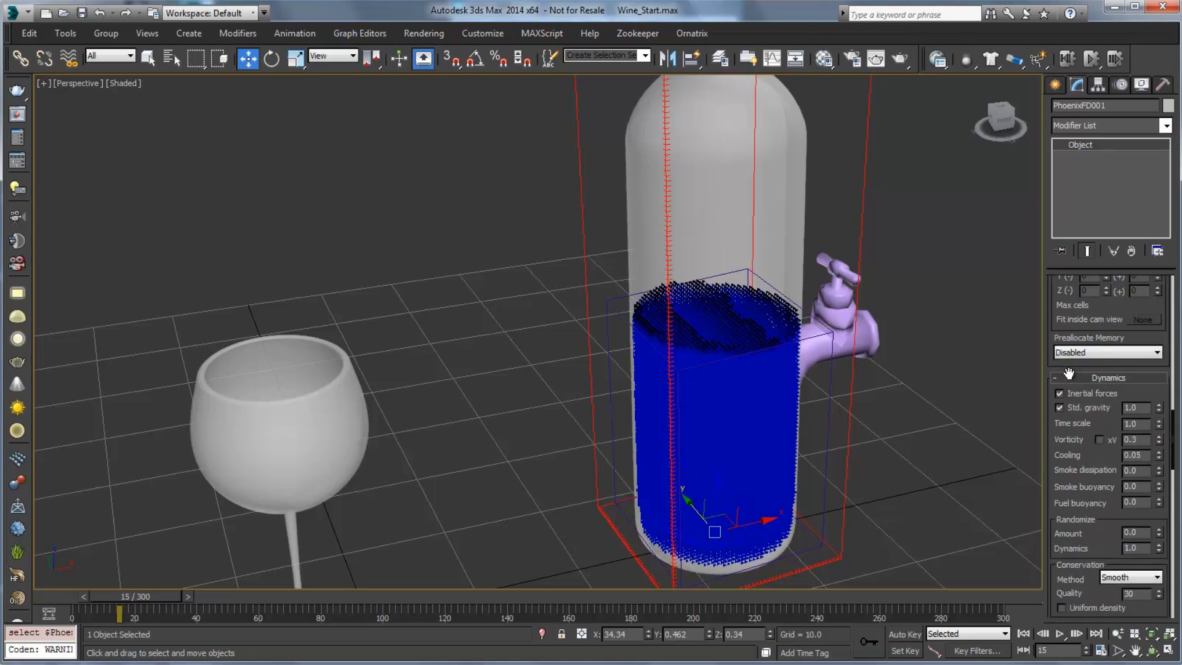
scroll(1069, 373, up, 3)
right_click(1071, 377)
scroll(1070, 375, up, 4)
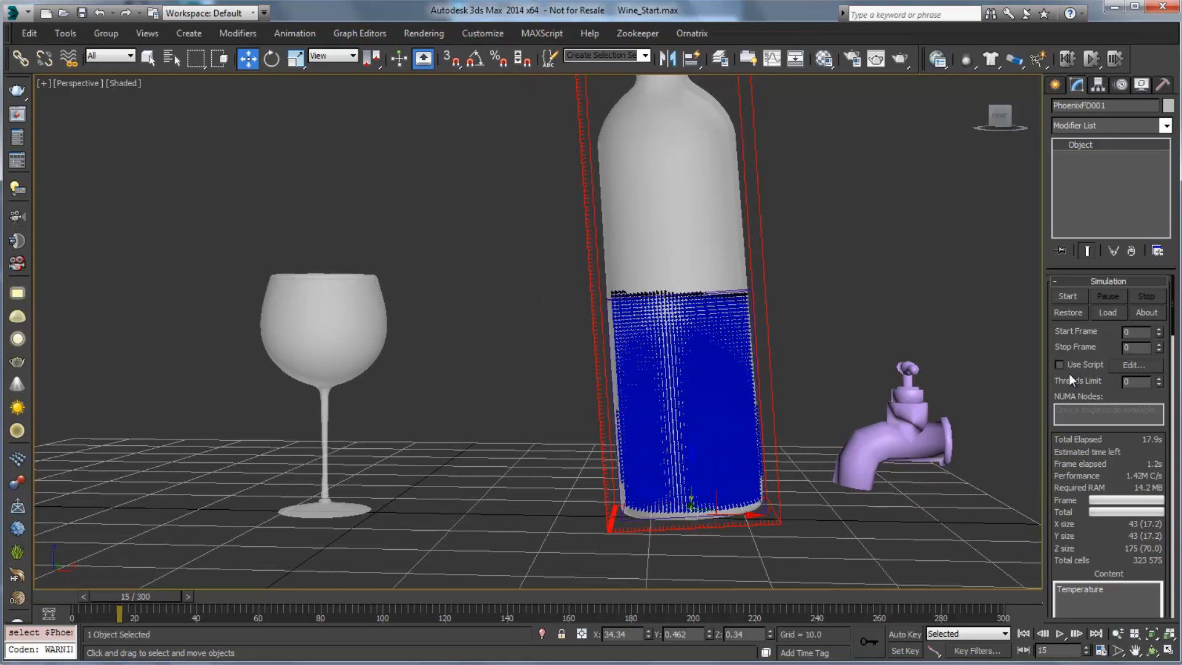
key(w)
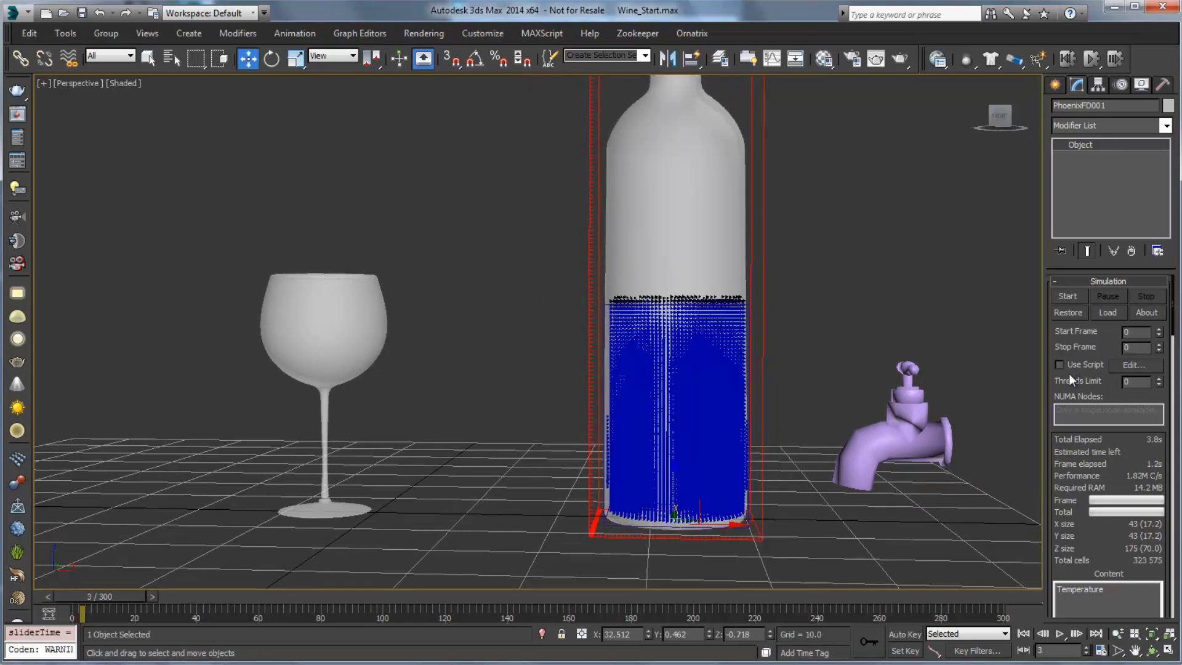
scroll(1068, 373, down, 5)
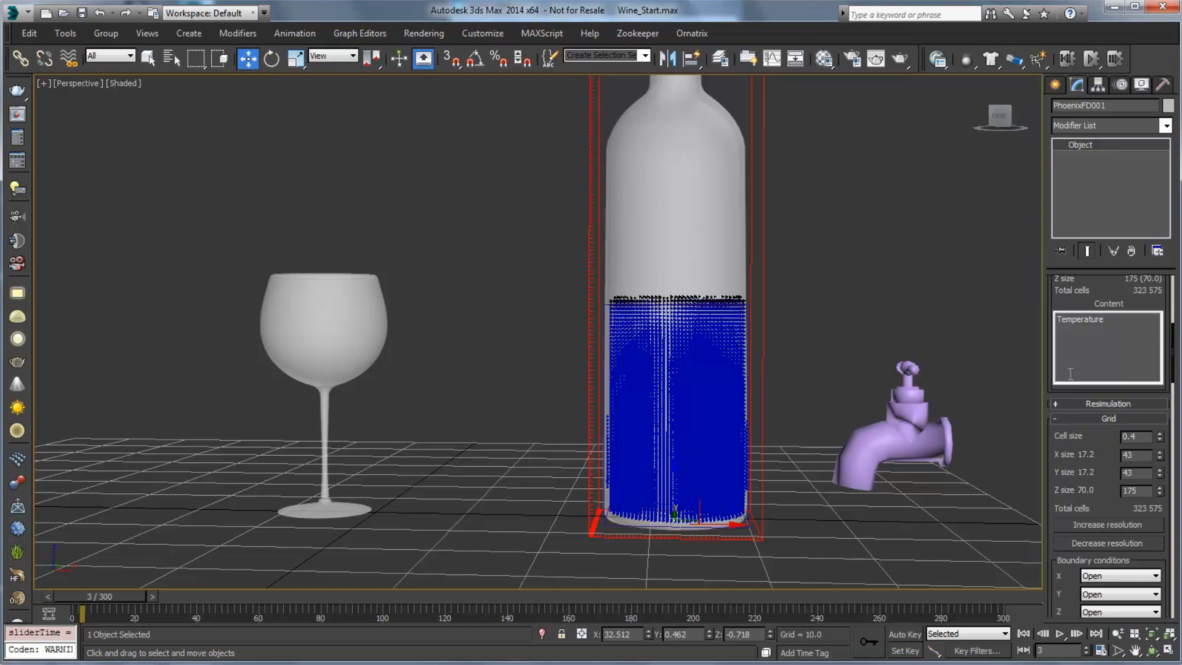
Set the grid cell size to 0.5 and restart the simulation.
text(5)
key(Tab)
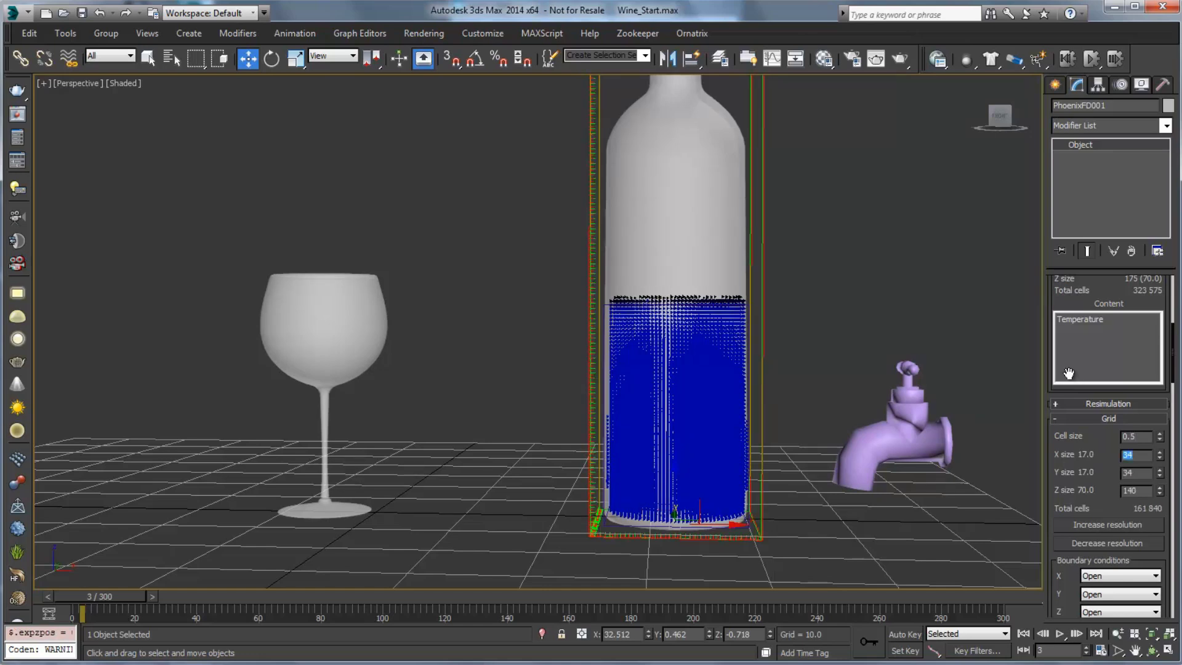
scroll(1071, 374, up, 5)
click(1067, 298)
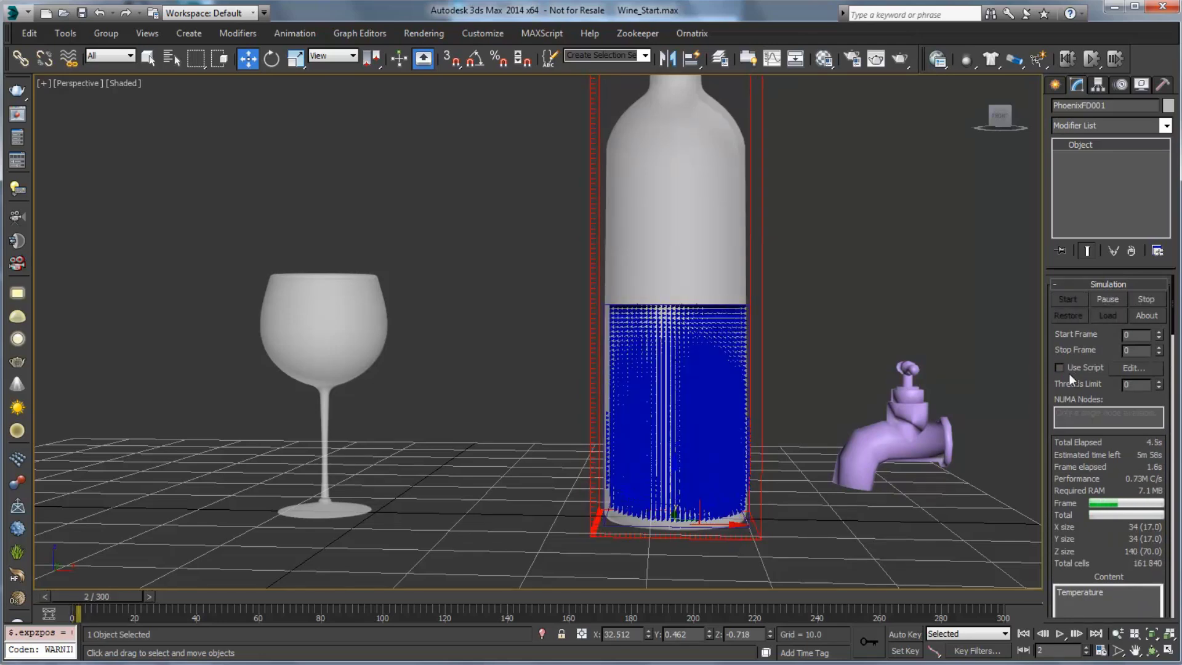
Stop at frame 4, coarsen the cell size to 0.65 (26×26×108), and re-simulate.
key(Escape)
scroll(1068, 372, down, 5)
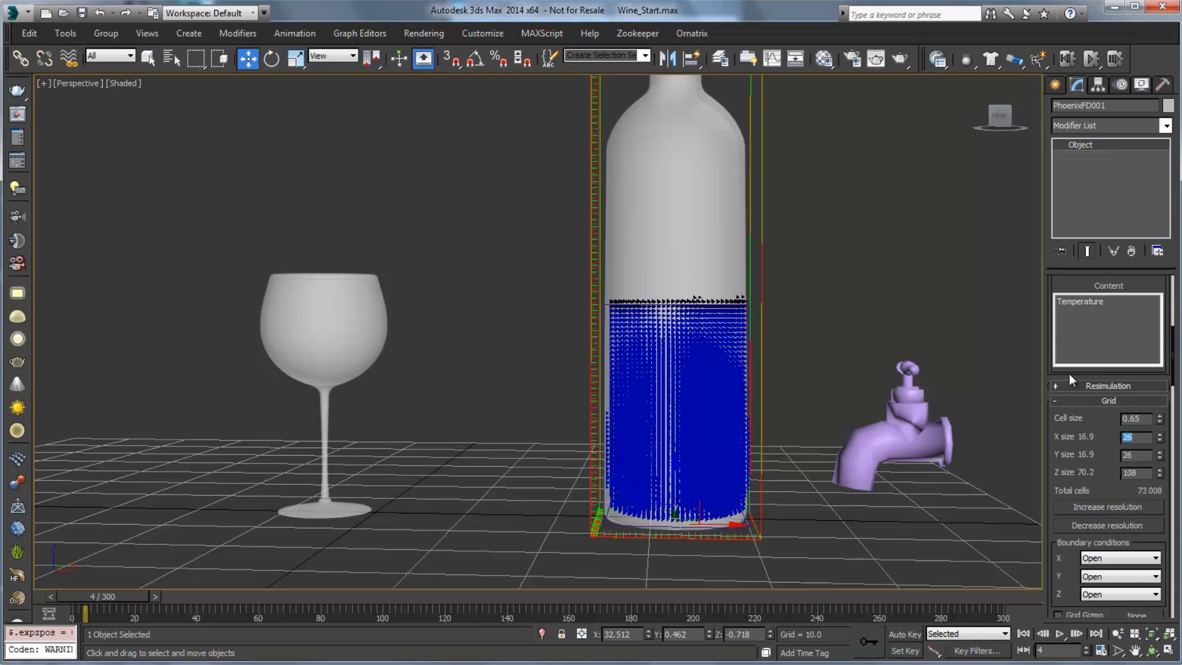
scroll(1069, 372, up, 5)
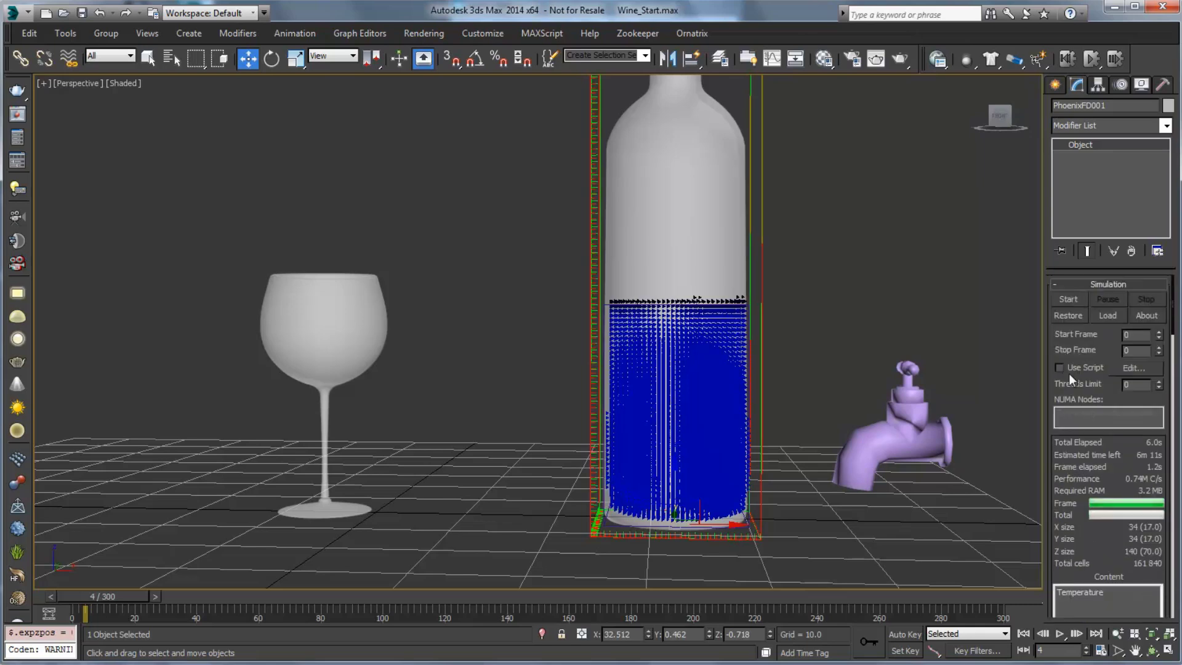
click(1068, 298)
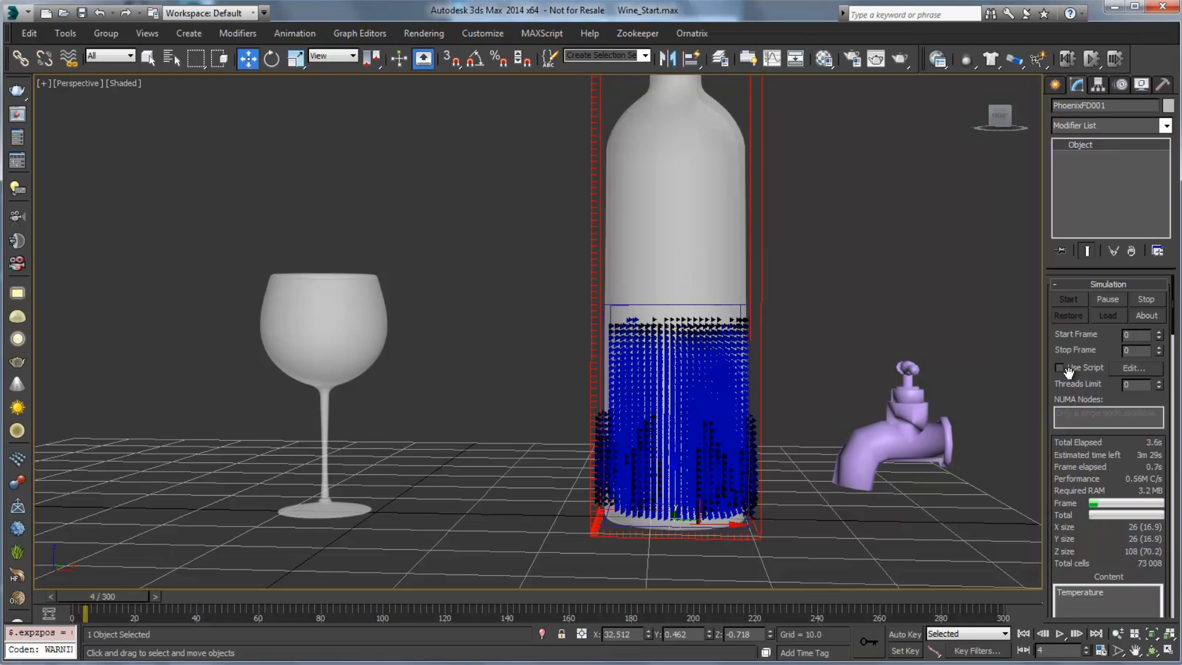
Stop the liquid simulation at frame 6 and select the bottle.
key(Escape)
click(675, 216)
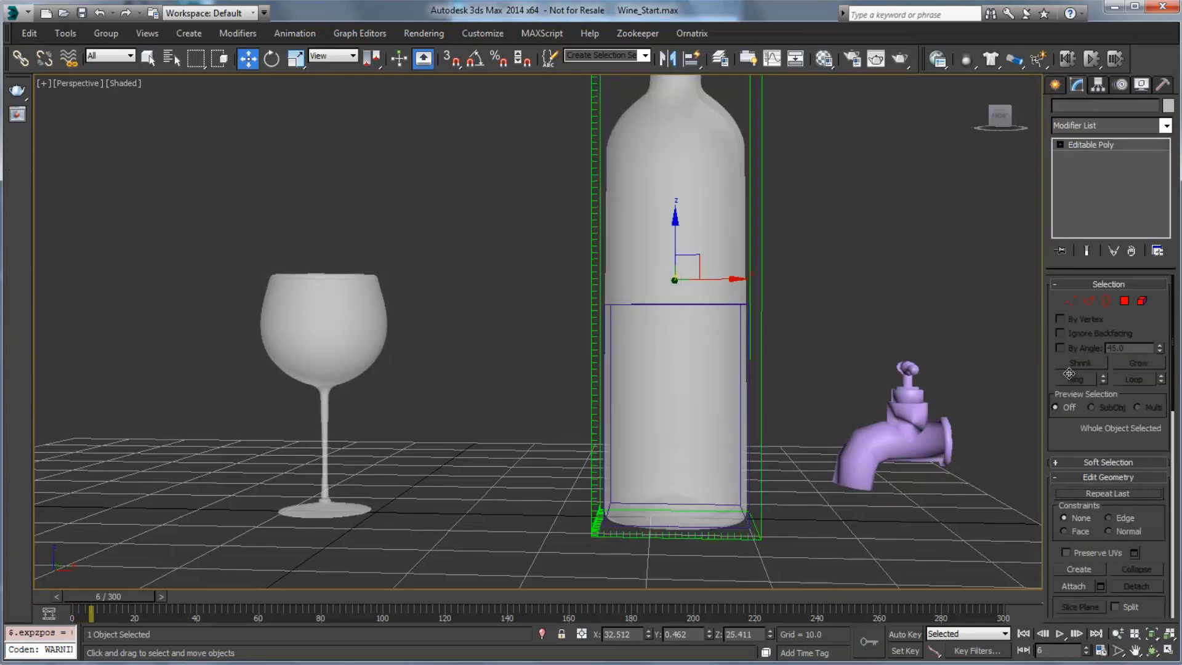
click(1166, 125)
scroll(1071, 380, down, 1)
scroll(1072, 379, down, 3)
Give the bottle a Push modifier of 0.25 and restart the PhoenixFD simulation.
text(edit poly)
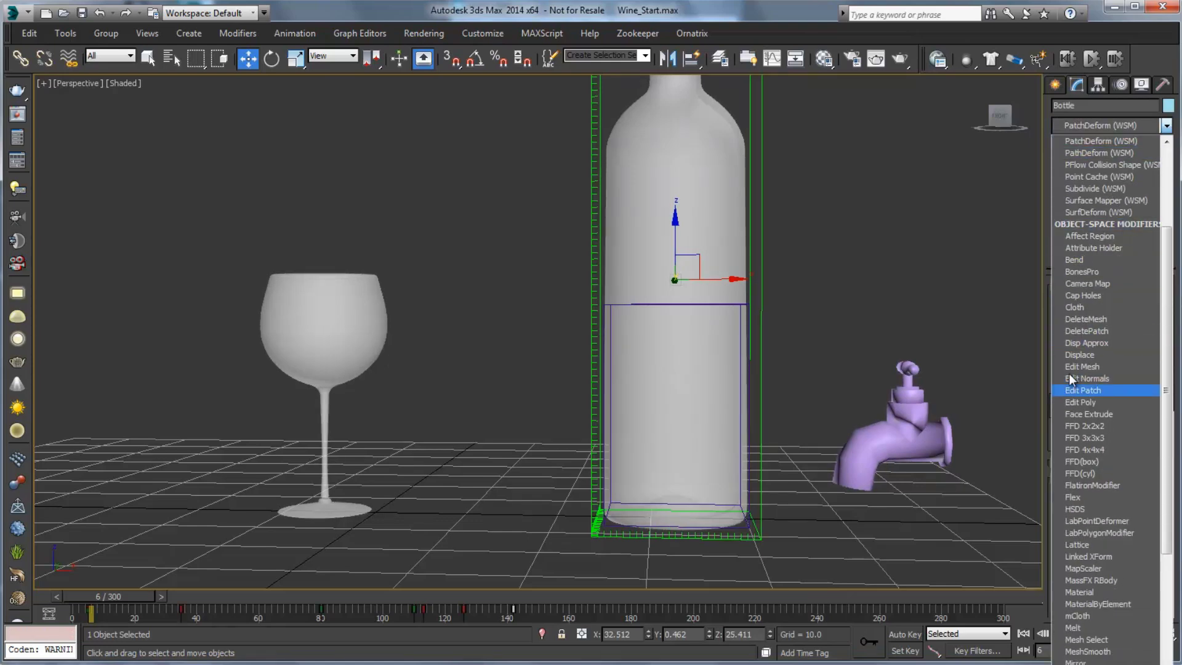
text(push)
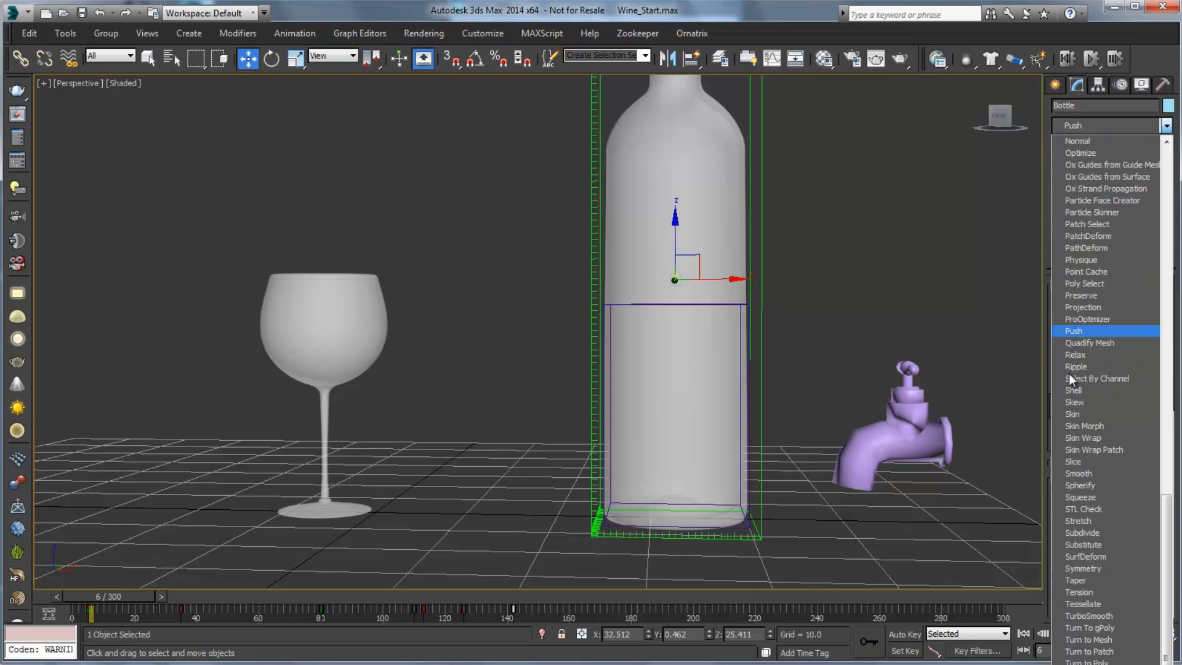
key(Return)
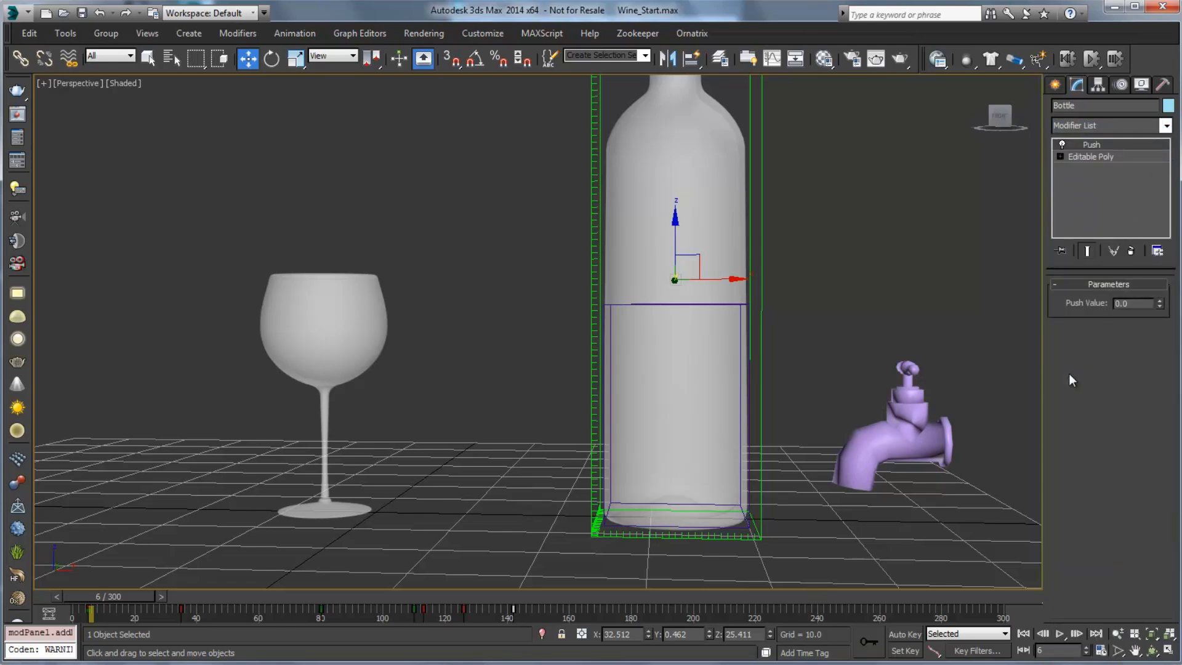
drag(1071, 380, 1069, 373)
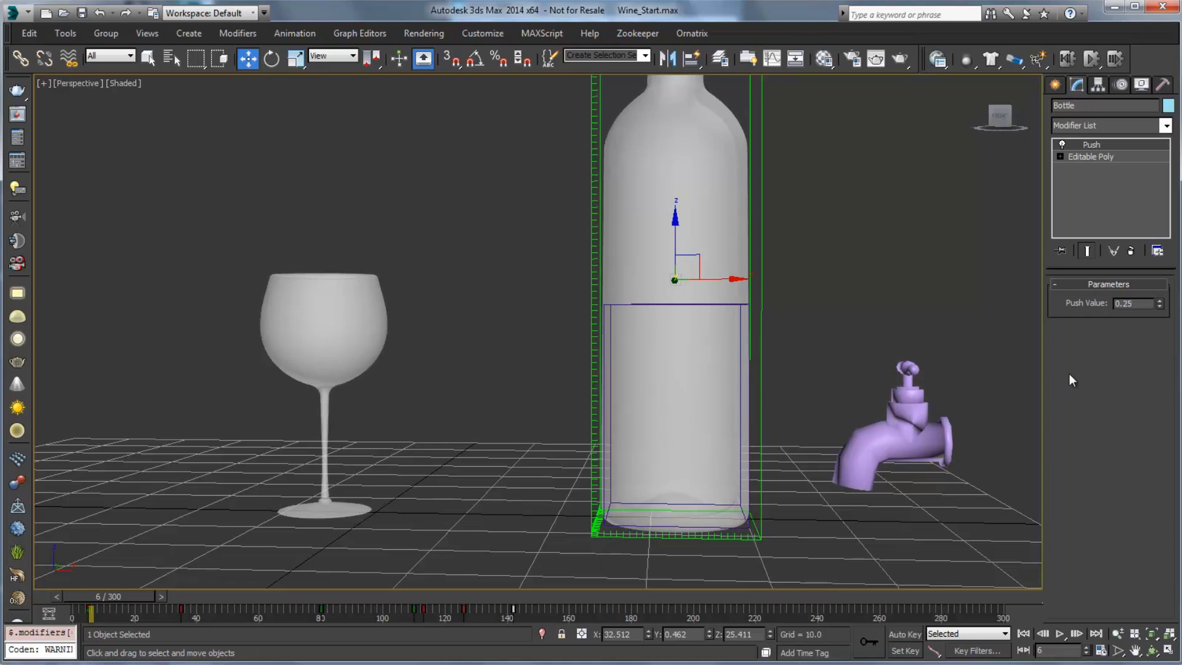
key(h)
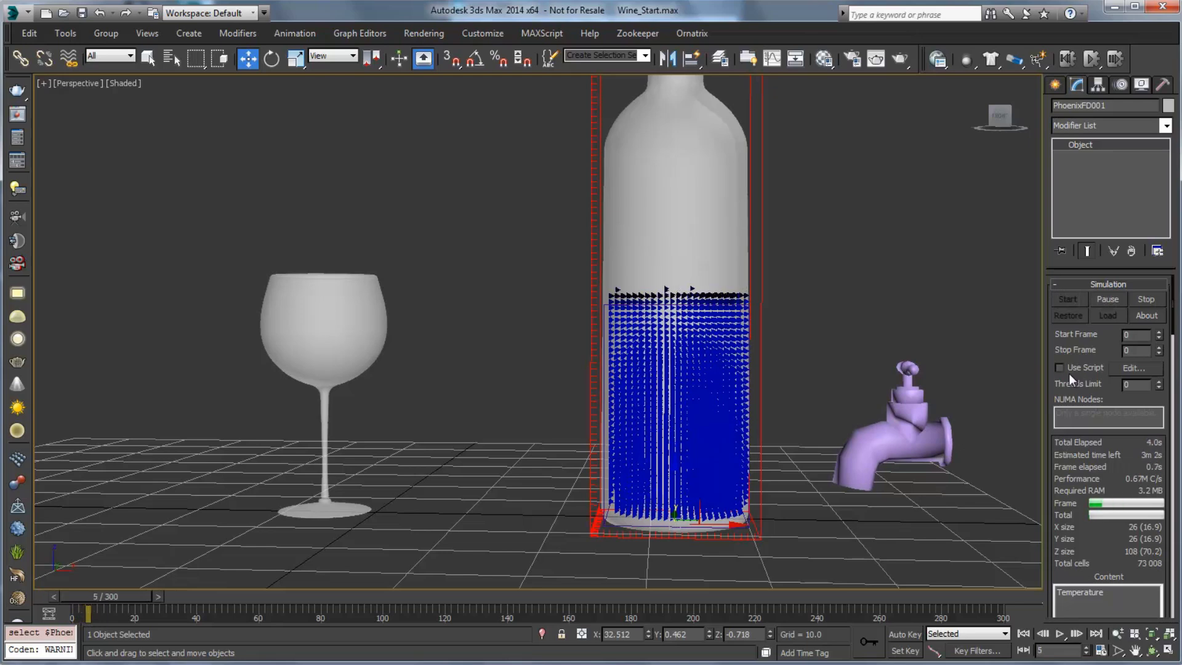
Stop the simulation, set grid cell size to 0.7, and re-simulate until wine pours into the glass.
scroll(1071, 379, down, 3)
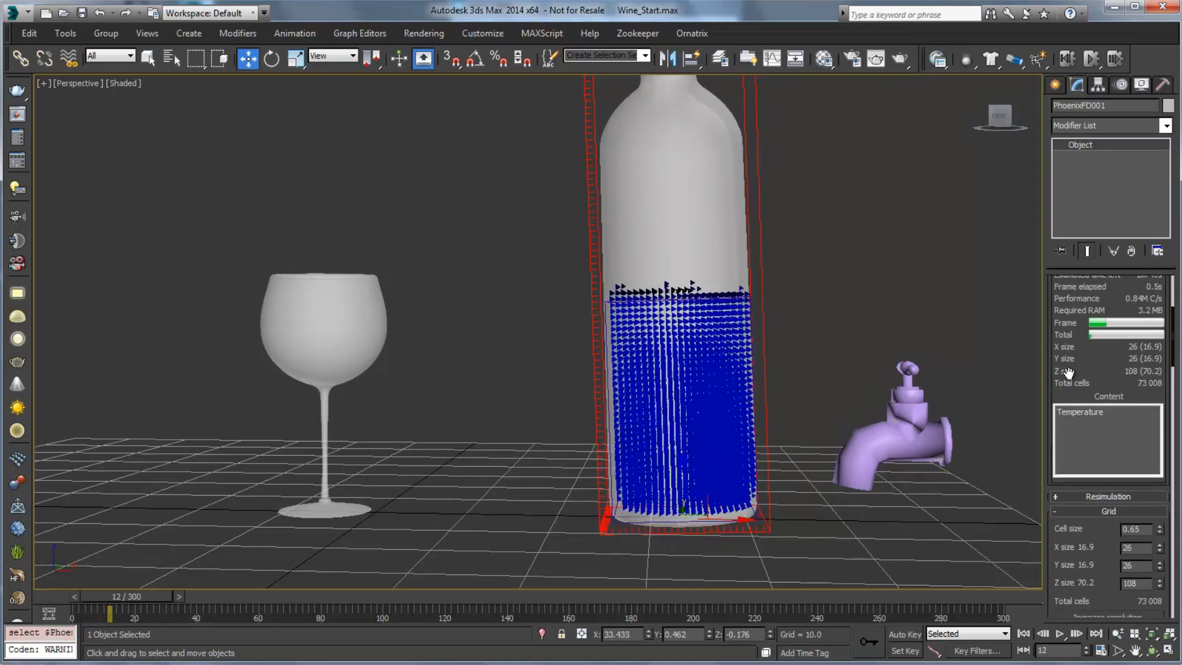
scroll(1071, 378, up, 3)
key(Escape)
scroll(1069, 371, down, 5)
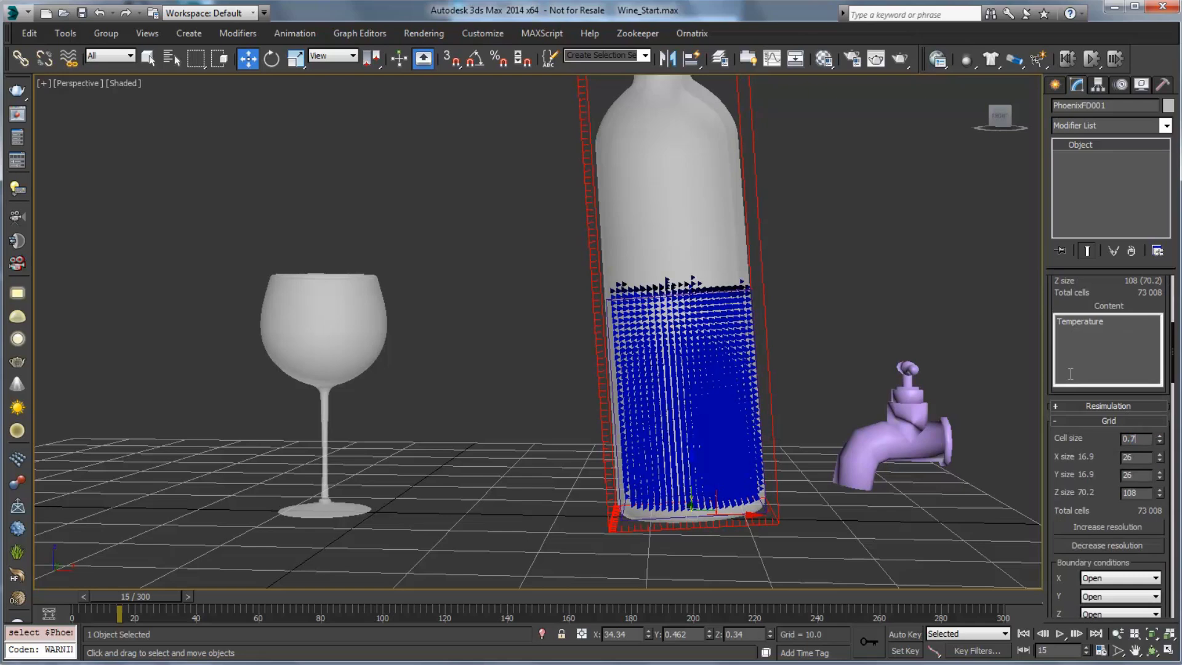
key(Tab)
scroll(1069, 374, up, 5)
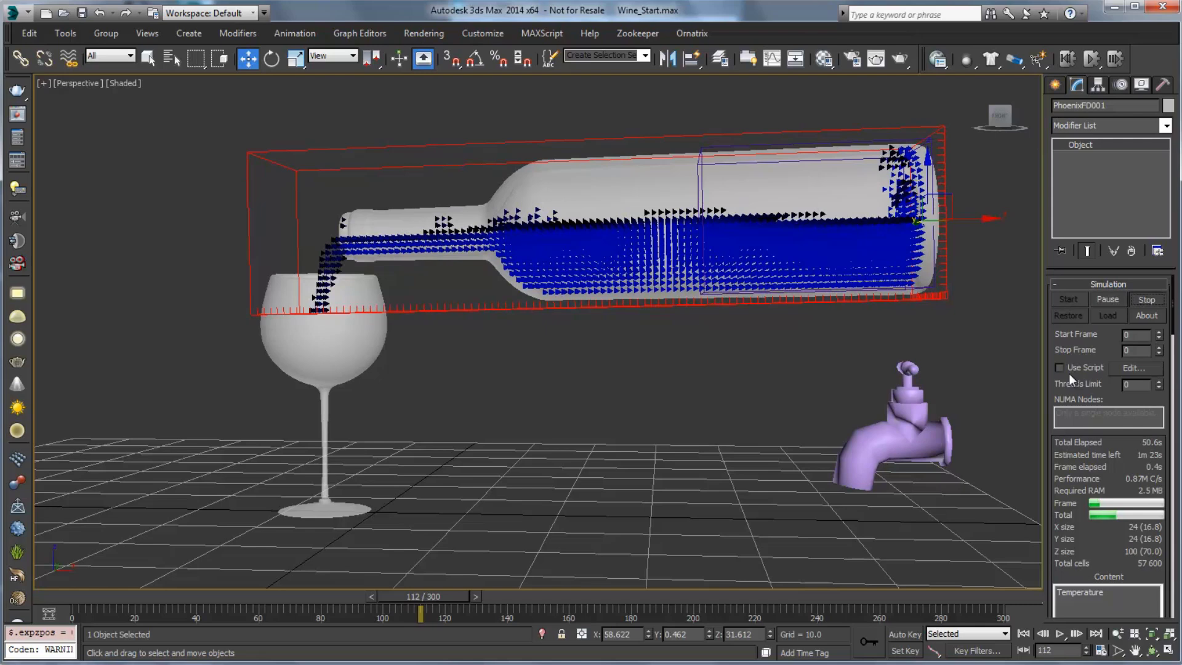
Stop the simulation at frame 112 and enable Velocity as an output channel.
key(Escape)
scroll(1068, 373, down, 3)
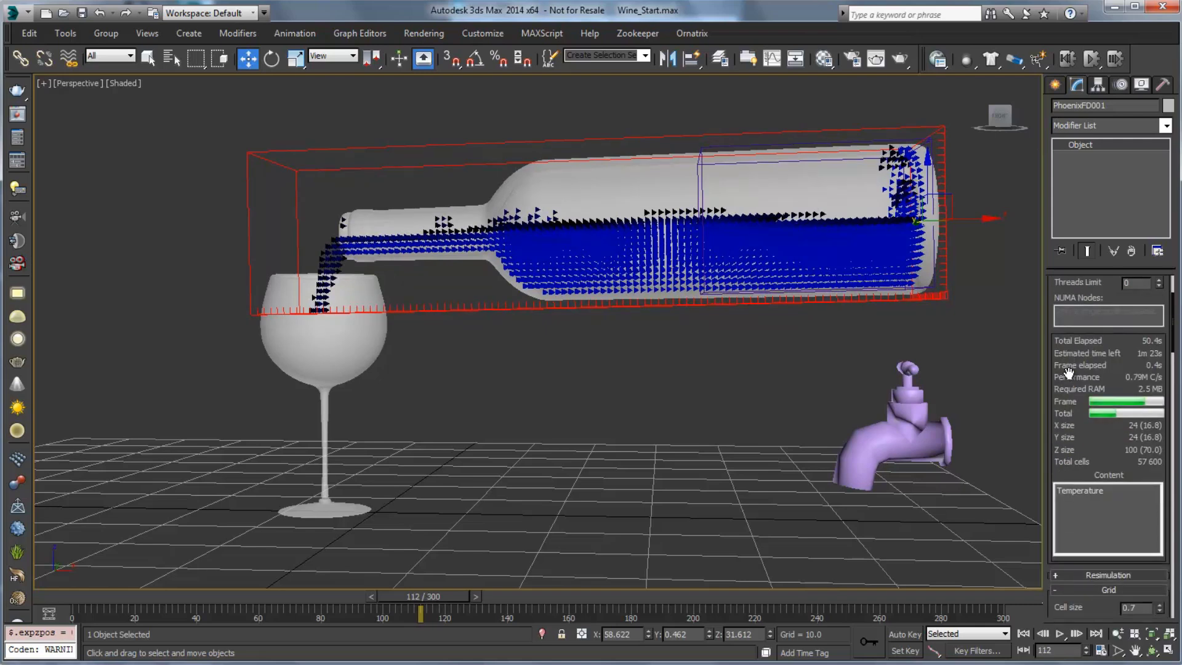
right_click(1068, 373)
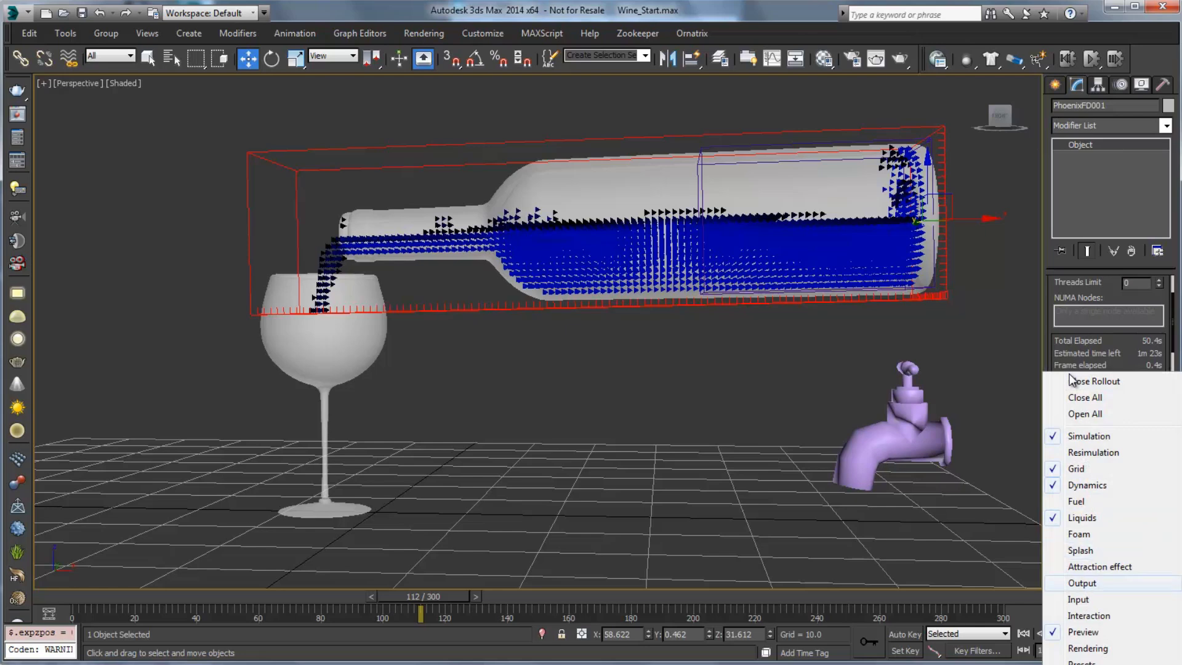
key(Return)
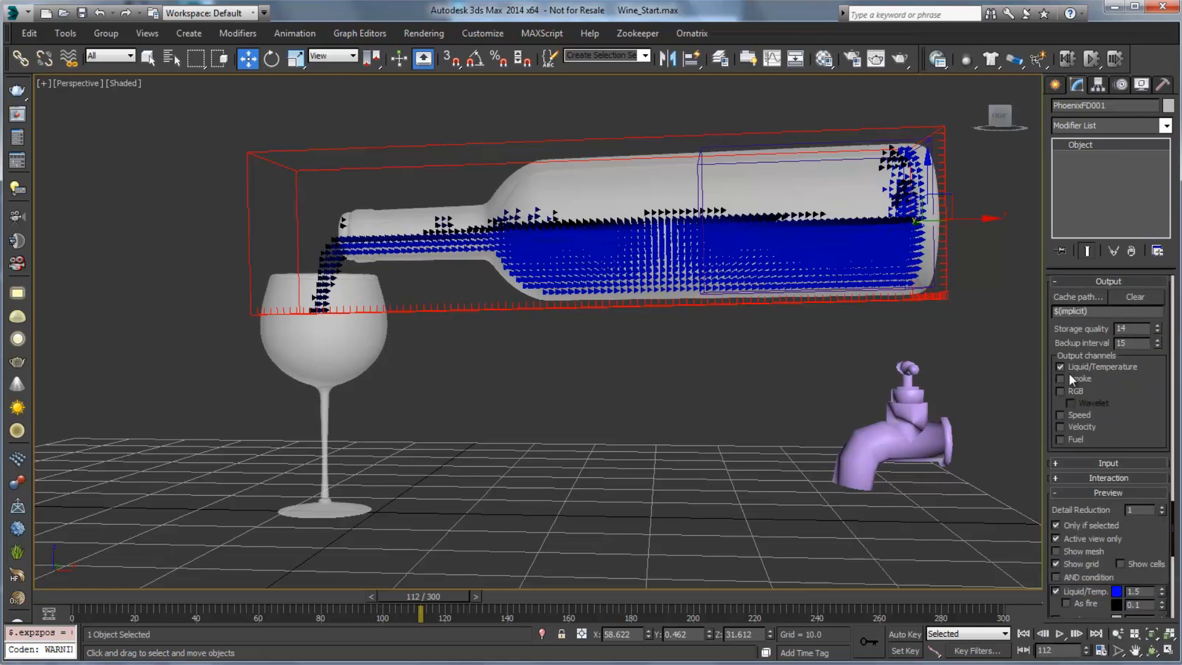
click(1060, 426)
Return to the Grid settings showing 24 × 24 × 100 cells.
scroll(1070, 376, up, 5)
scroll(1068, 373, up, 3)
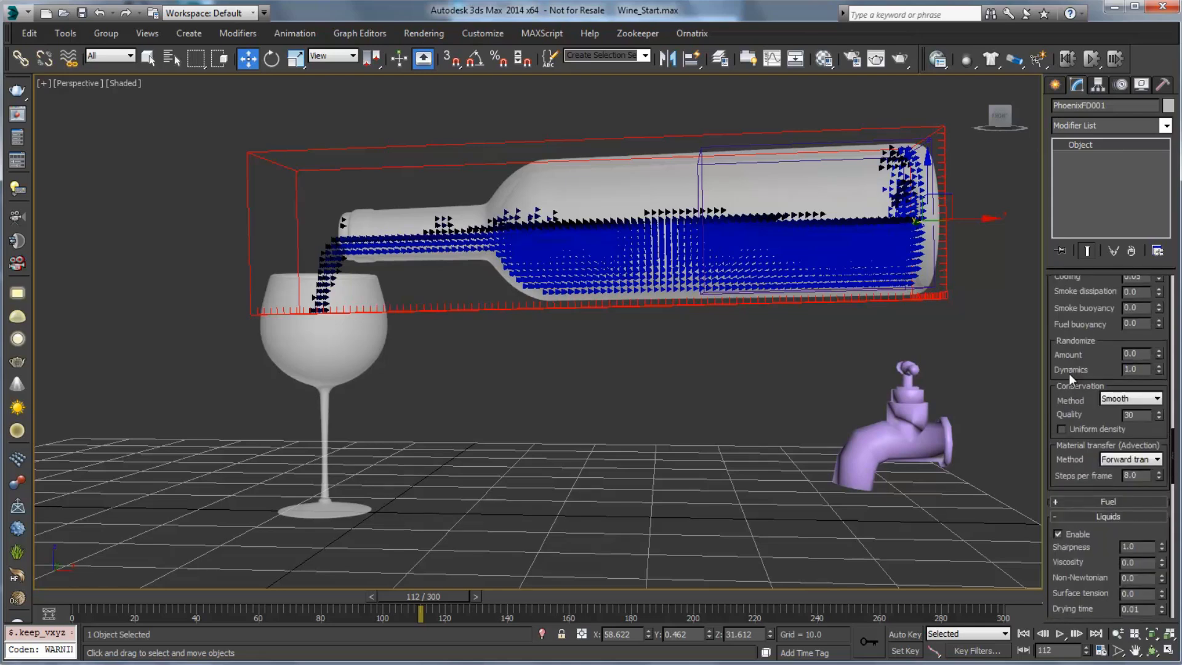
scroll(1068, 372, up, 4)
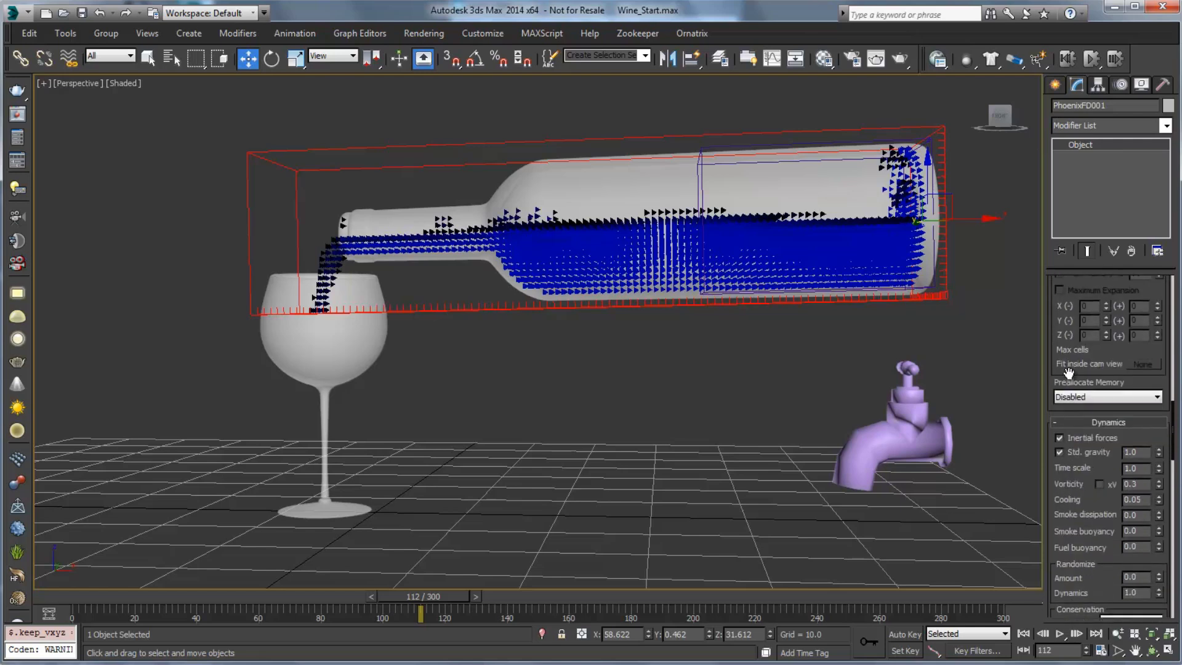
right_click(1068, 373)
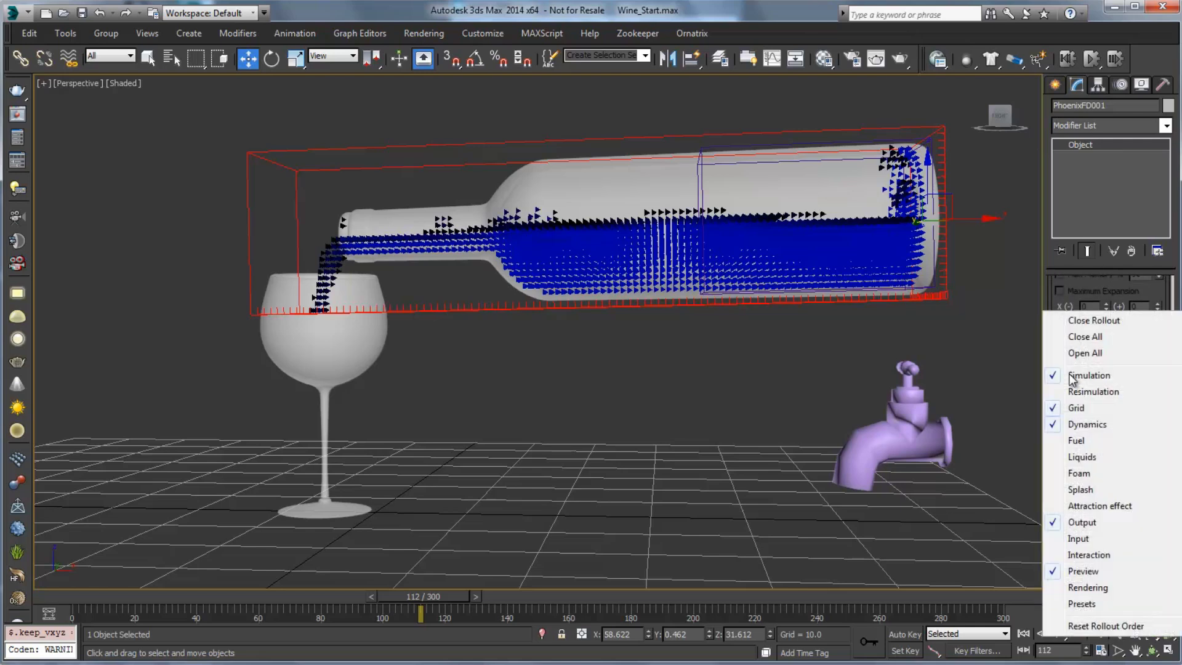
click(1075, 408)
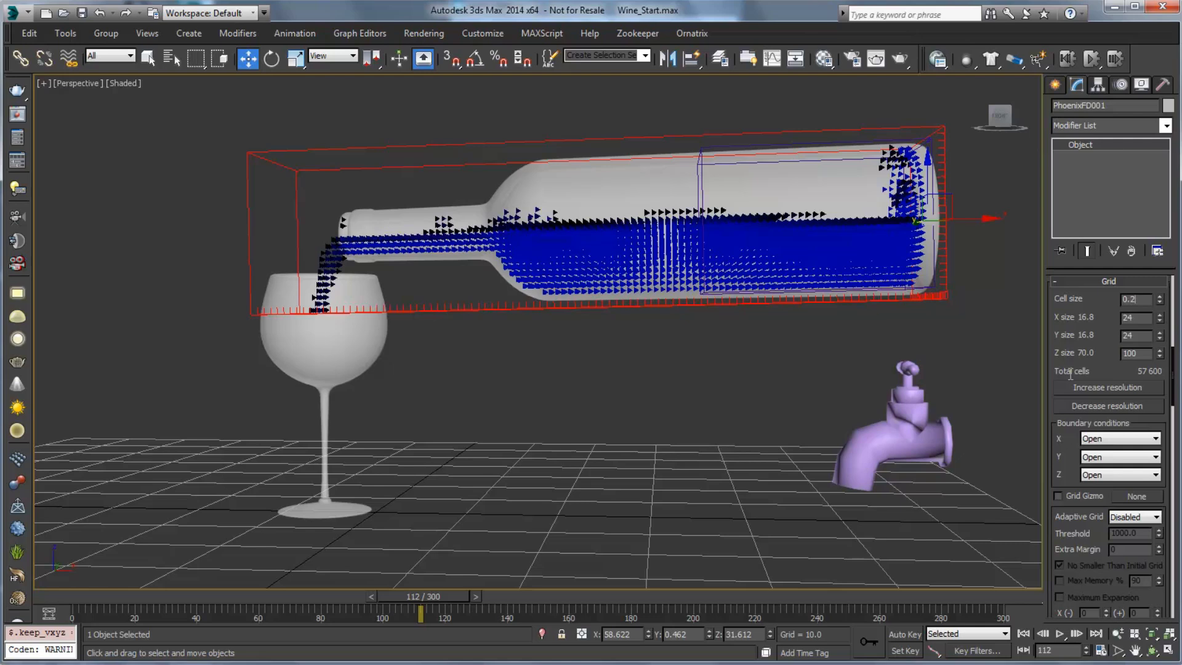
Apply 0.25 cell size (68 × 68 × 280 grid) and start a fresh simulation from frame 0.
key(Tab)
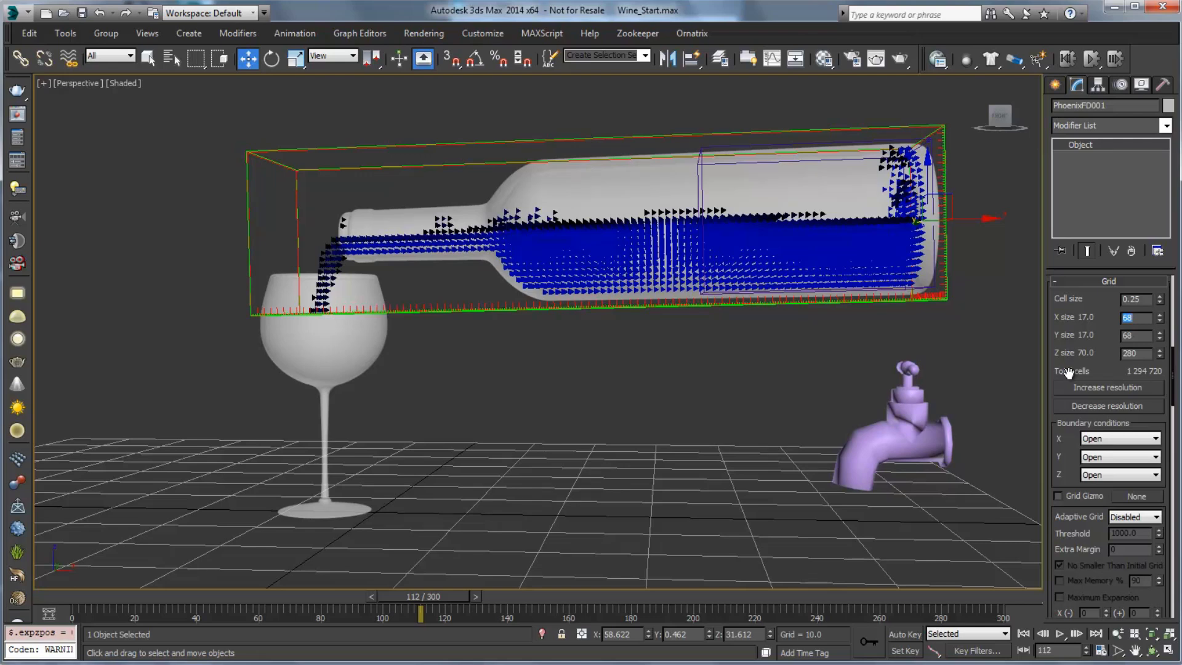
drag(1068, 375, 1068, 372)
scroll(1068, 372, down, 10)
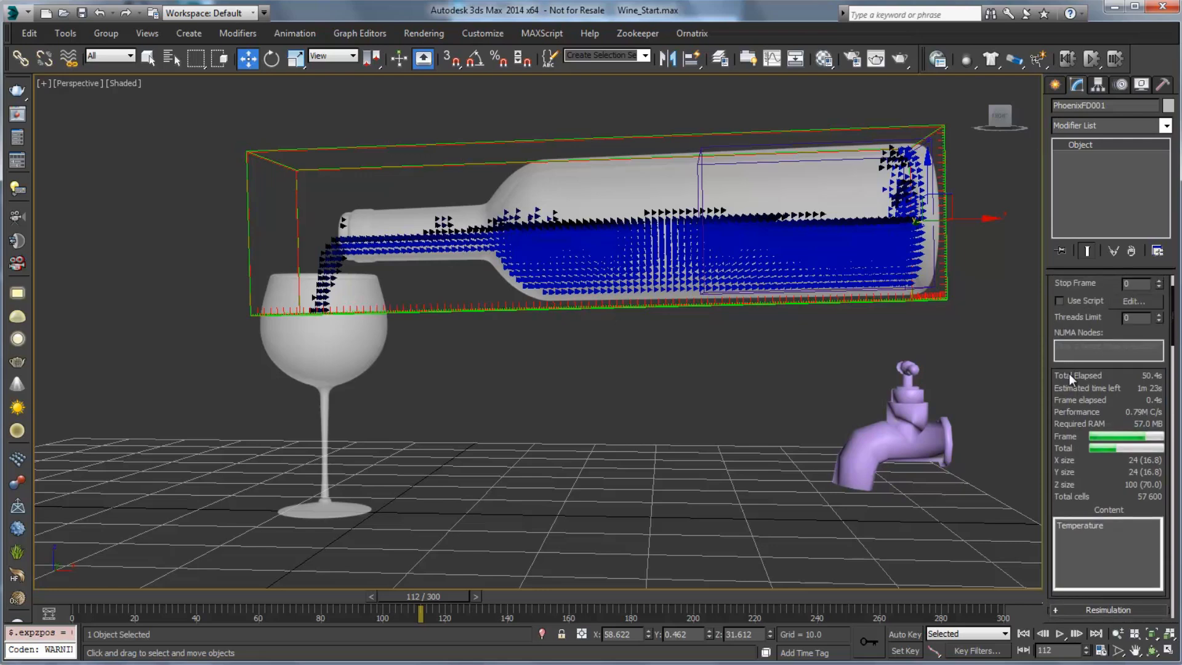
scroll(1069, 372, up, 3)
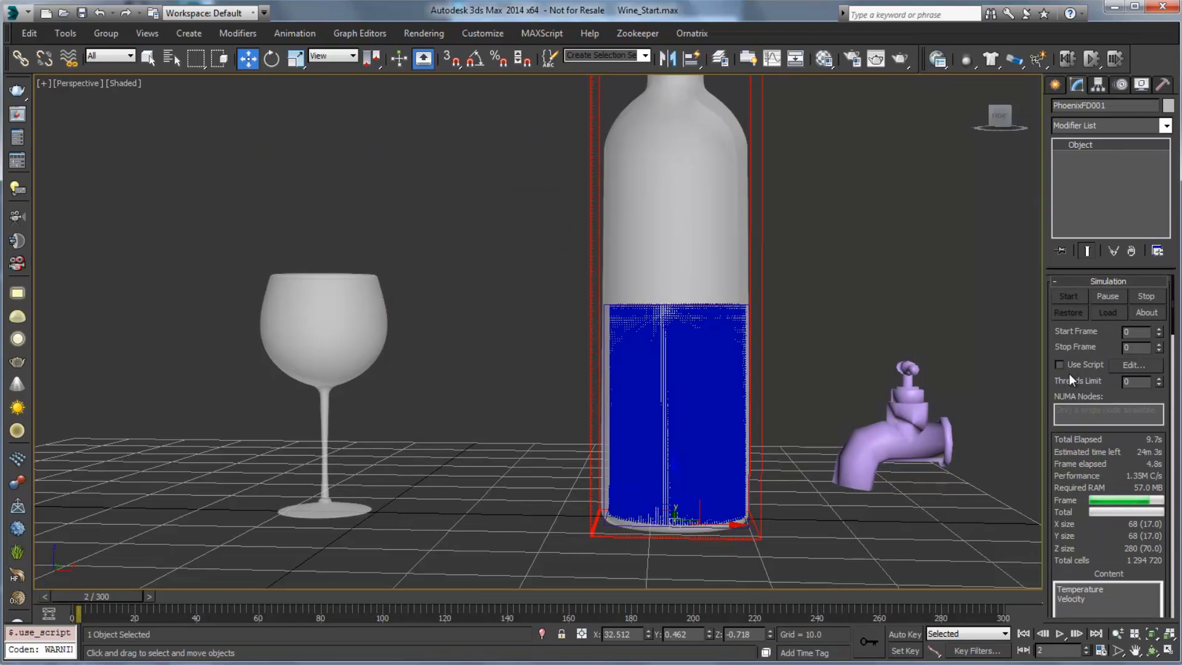
Scrub the finer simulation from frame 16 to 174, replaying the pour from frame 76 to 90.
click(149, 58)
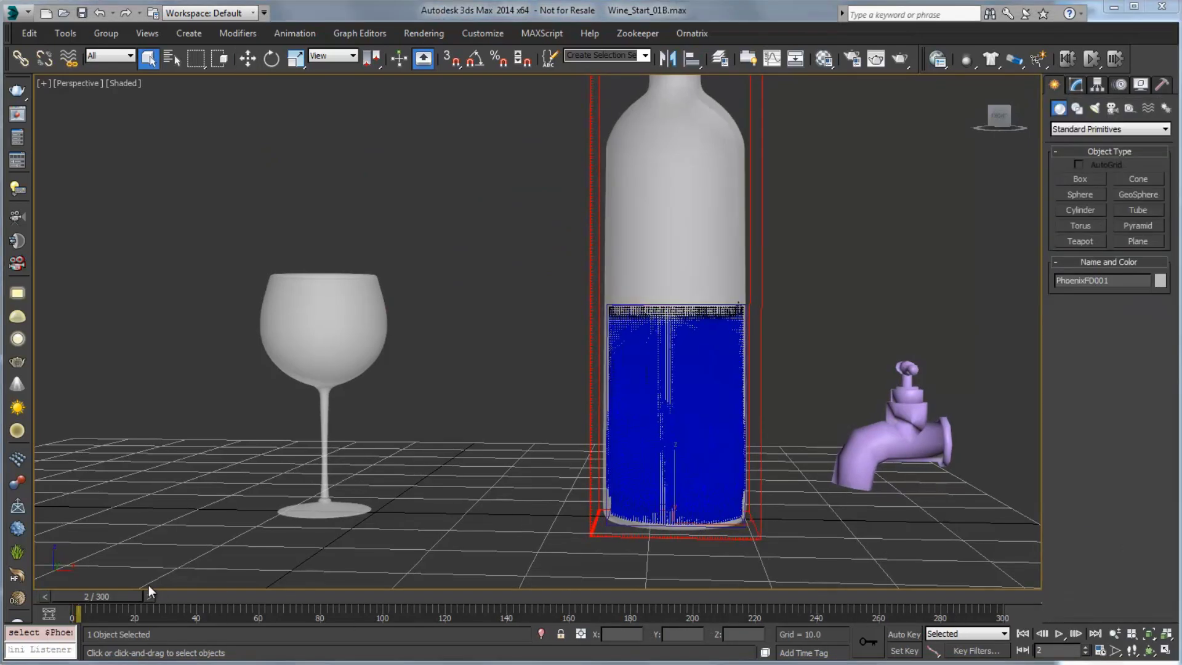
drag(127, 595, 485, 596)
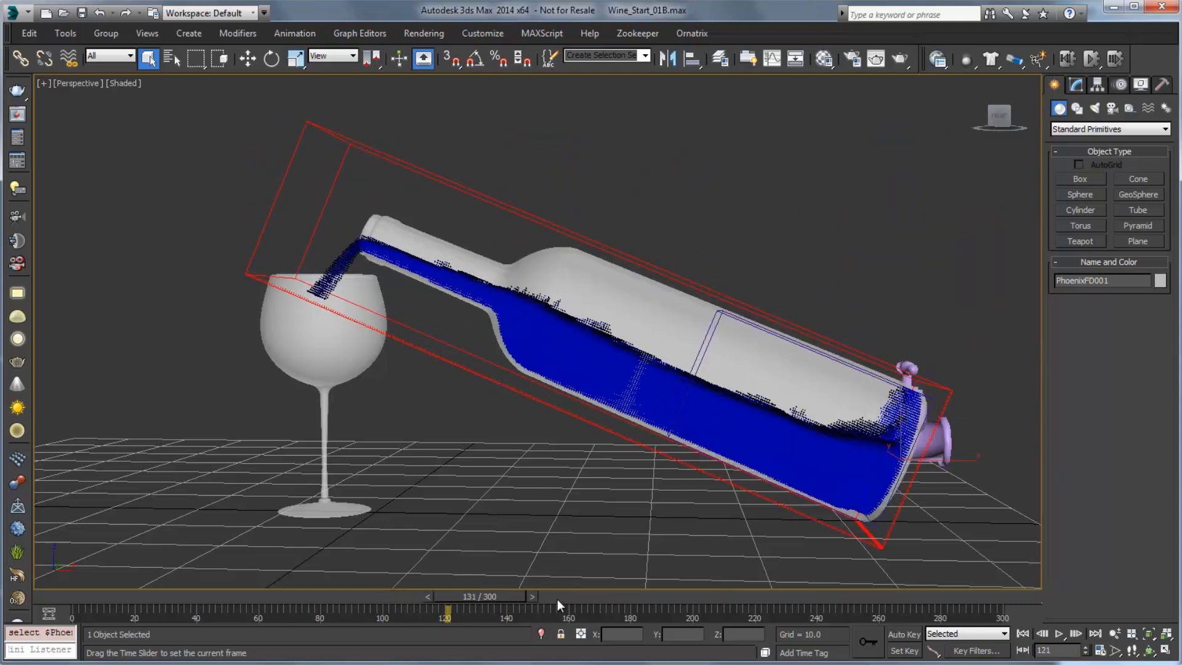
drag(560, 604, 660, 592)
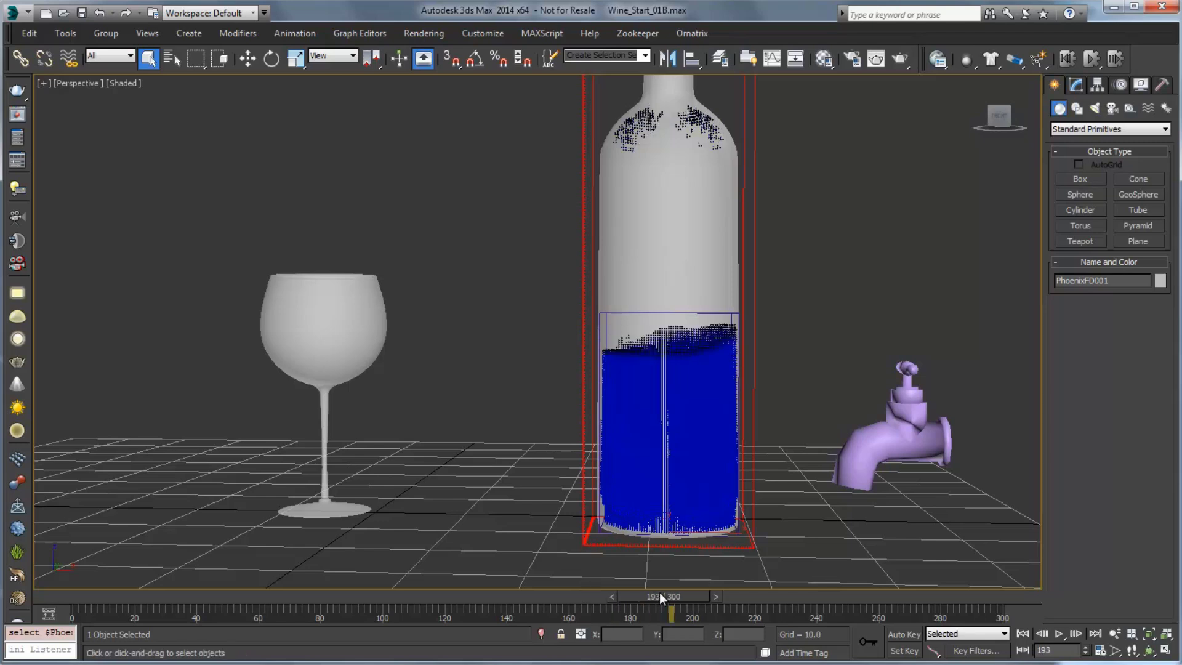
click(319, 601)
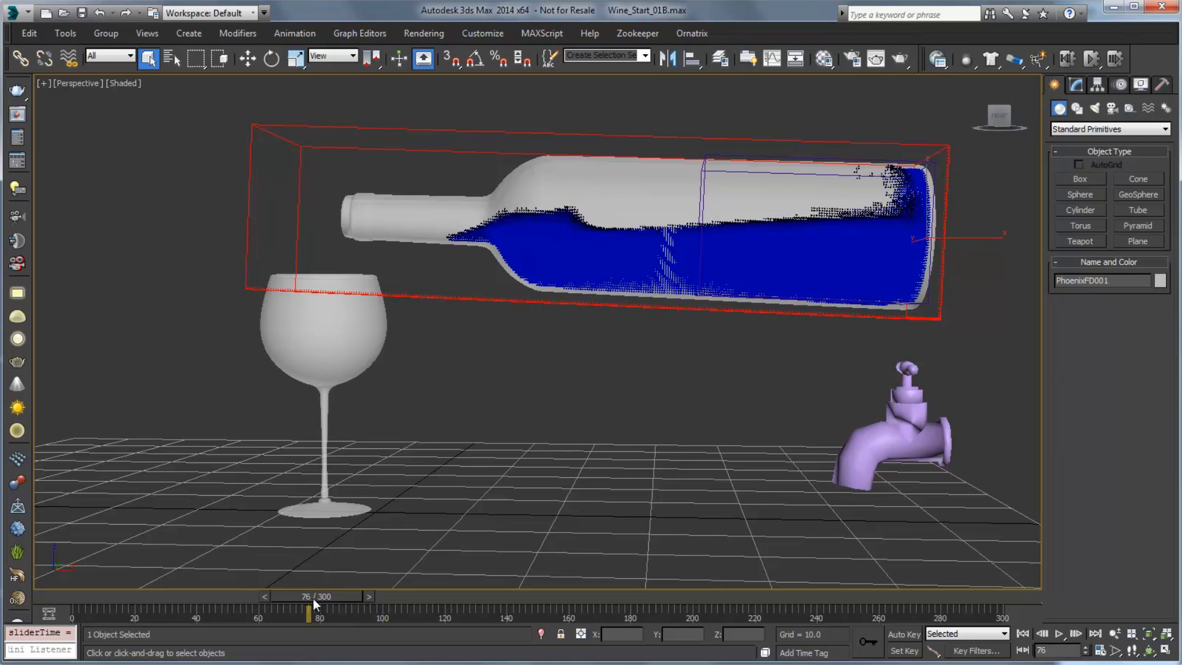
drag(314, 597, 404, 599)
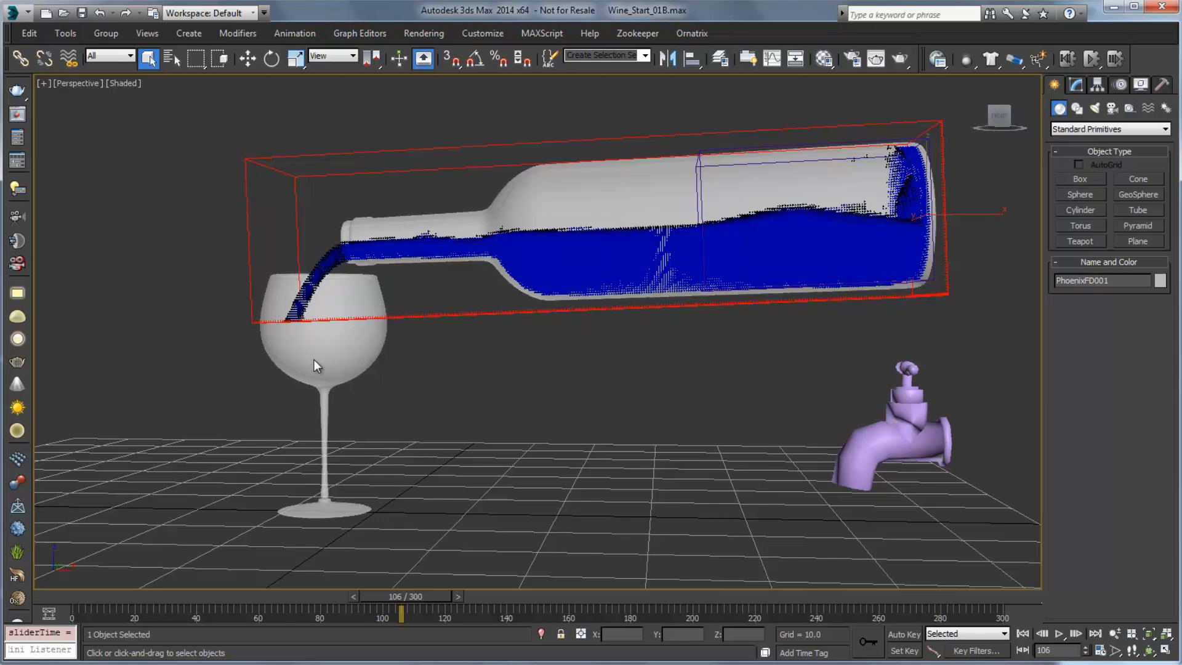
click(66, 33)
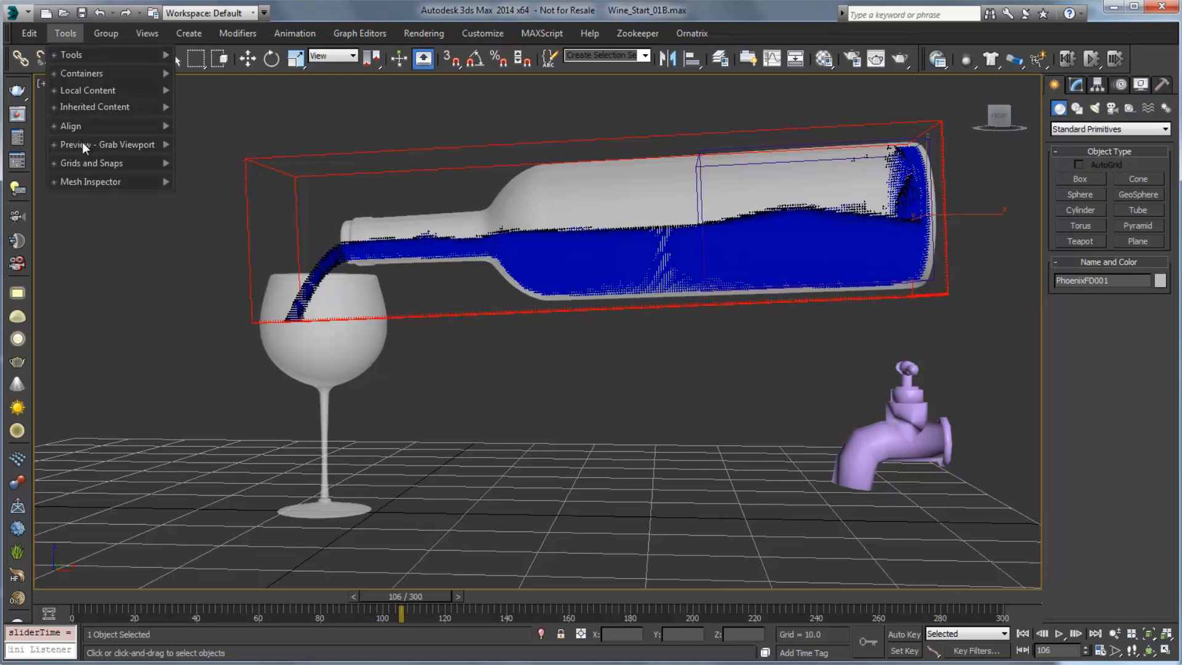
mouse_move(84, 146)
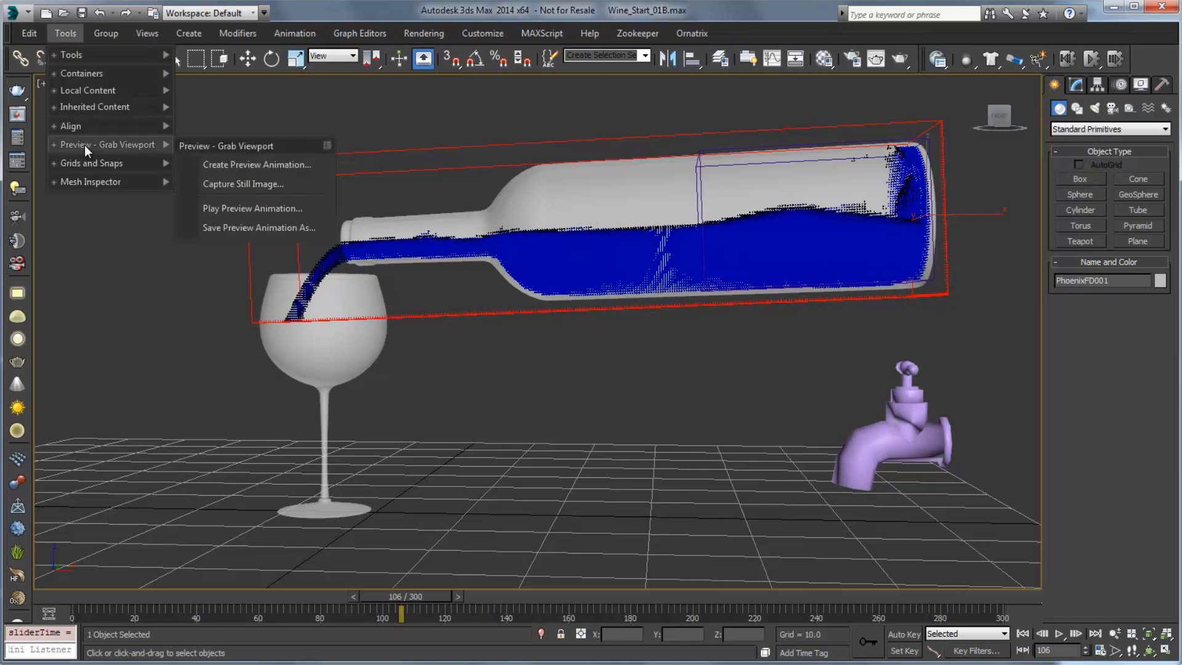
click(234, 208)
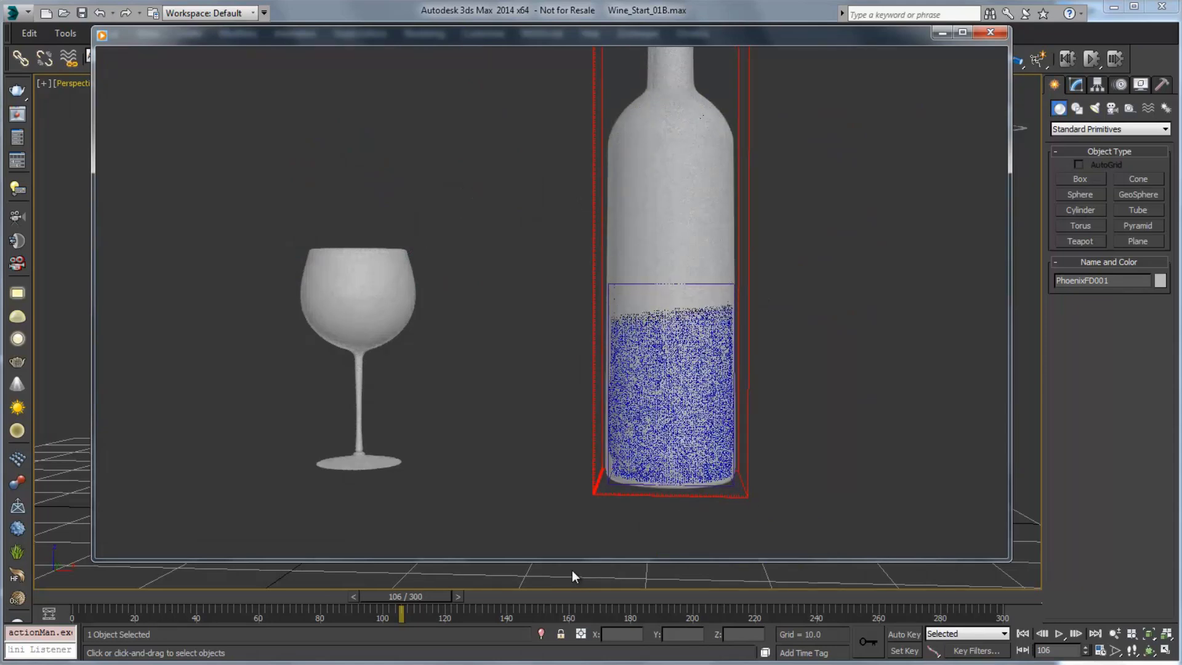
click(990, 34)
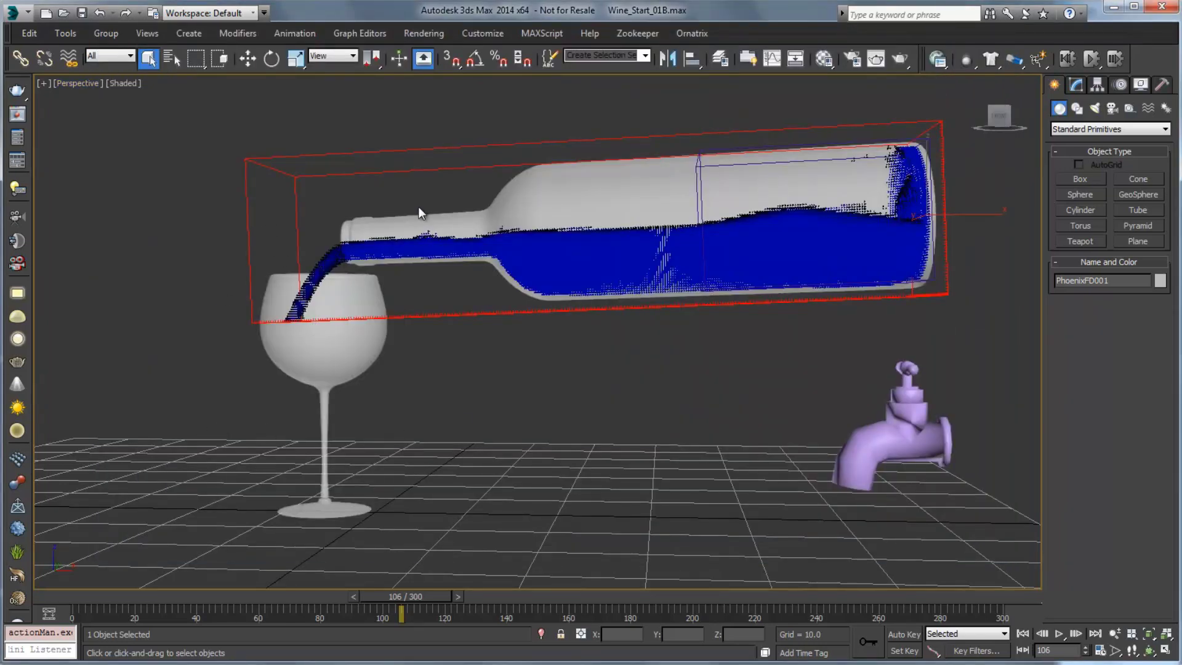